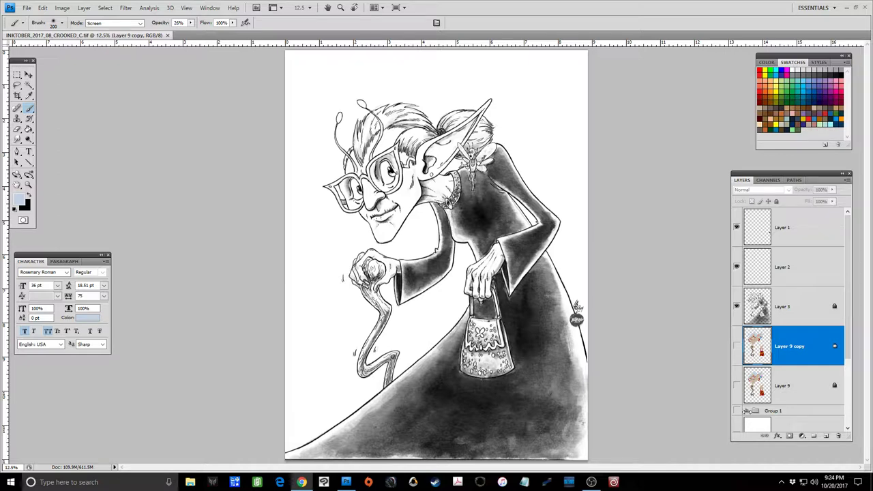
Step: Make Group 1 visible and expand it to show its dress colour layers
{"action": "left_click", "coordinate": [748, 414]}
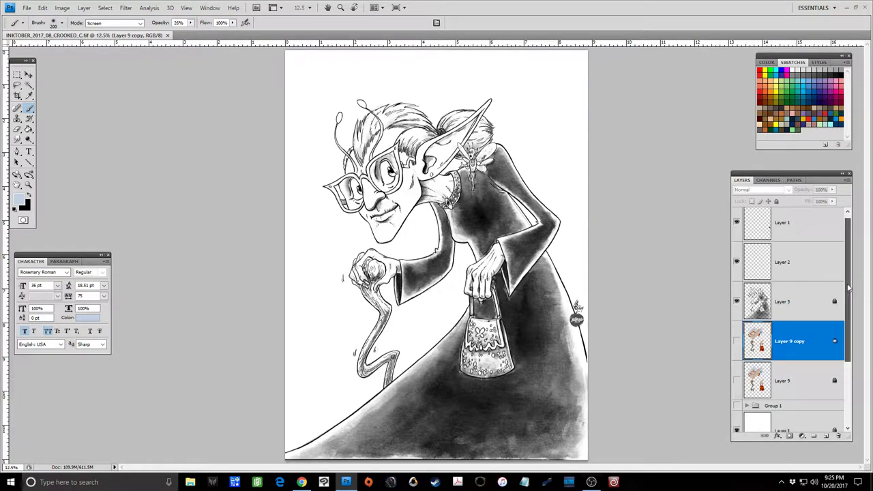
{"action": "left_click_drag", "start_coordinate": [848, 280], "coordinate": [848, 293]}
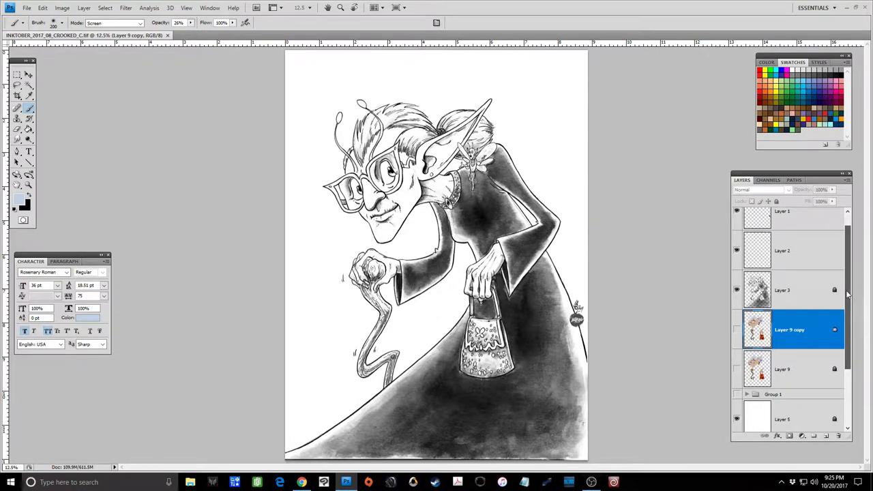
{"action": "left_click", "coordinate": [736, 394]}
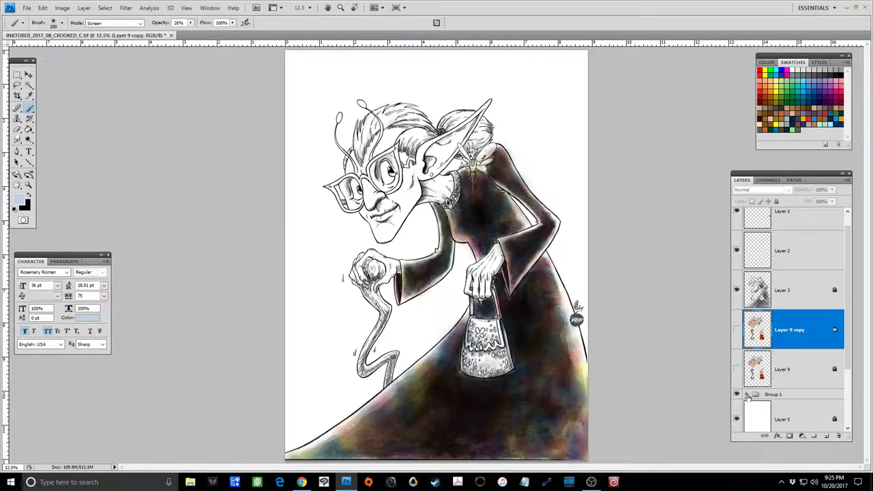
{"action": "left_click", "coordinate": [747, 395]}
{"action": "scroll", "coordinate": [809, 379], "scroll_direction": "down", "scroll_amount": 3}
{"action": "scroll", "coordinate": [808, 381], "scroll_direction": "up", "scroll_amount": 2}
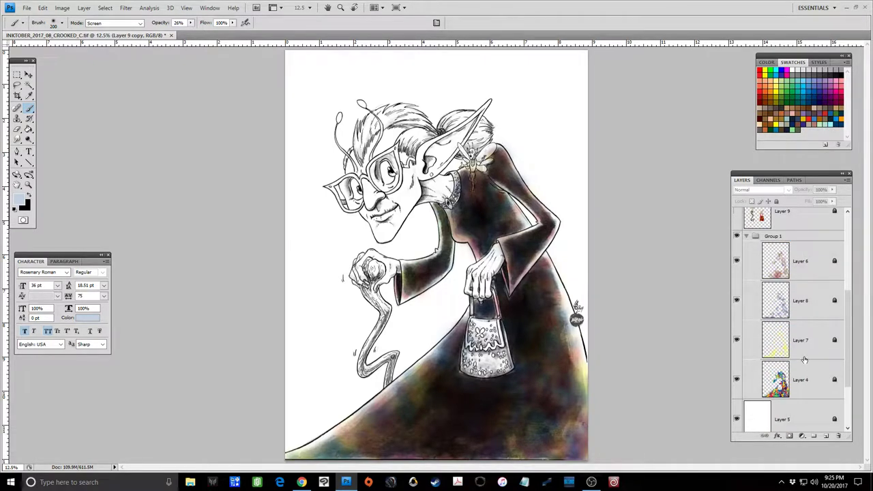
Step: Toggle Layers 6, 8, 7 and 4 off and back on to compare tones, then collapse Group 1
{"action": "left_click_drag", "start_coordinate": [737, 262], "coordinate": [737, 301]}
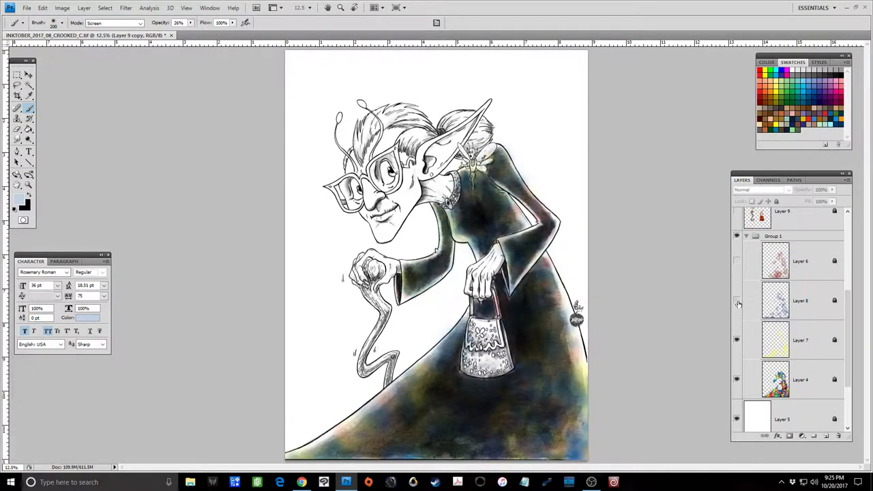
{"action": "left_click", "coordinate": [737, 340]}
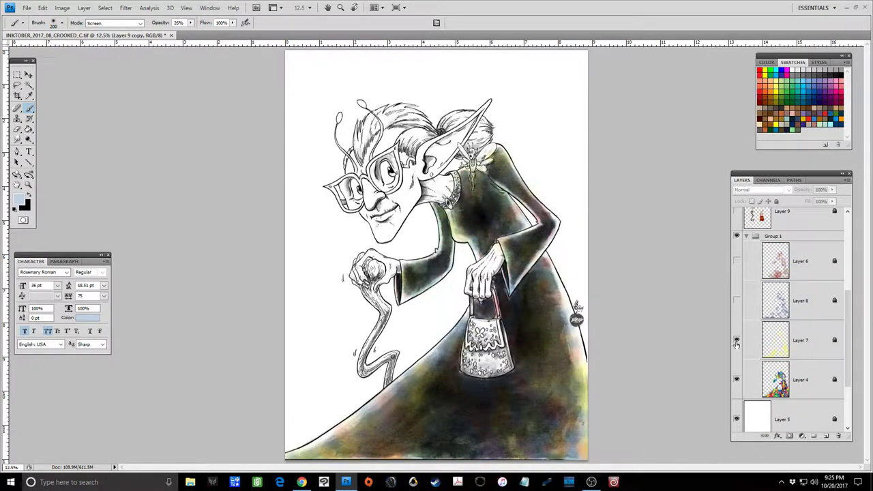
{"action": "left_click", "coordinate": [736, 380]}
{"action": "left_click", "coordinate": [737, 380]}
{"action": "left_click", "coordinate": [736, 339]}
{"action": "left_click", "coordinate": [736, 302]}
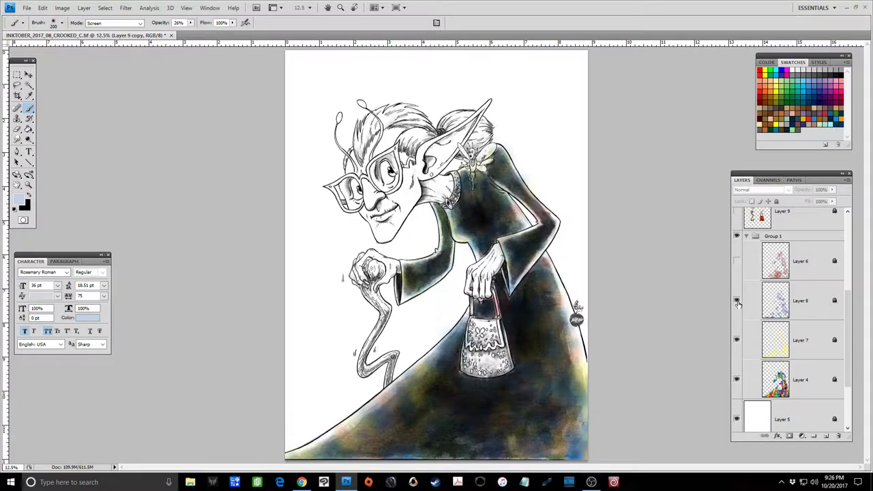
{"action": "left_click", "coordinate": [737, 262]}
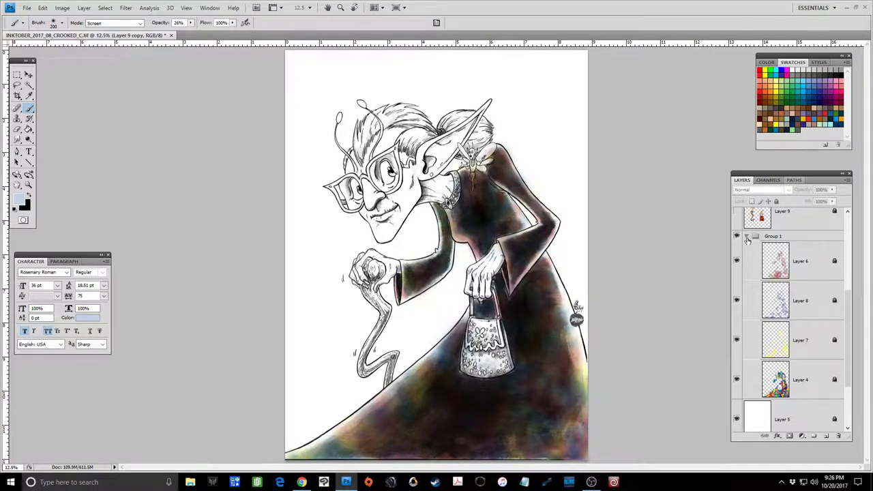
{"action": "left_click", "coordinate": [747, 239]}
{"action": "scroll", "coordinate": [777, 311], "scroll_direction": "up", "scroll_amount": 2}
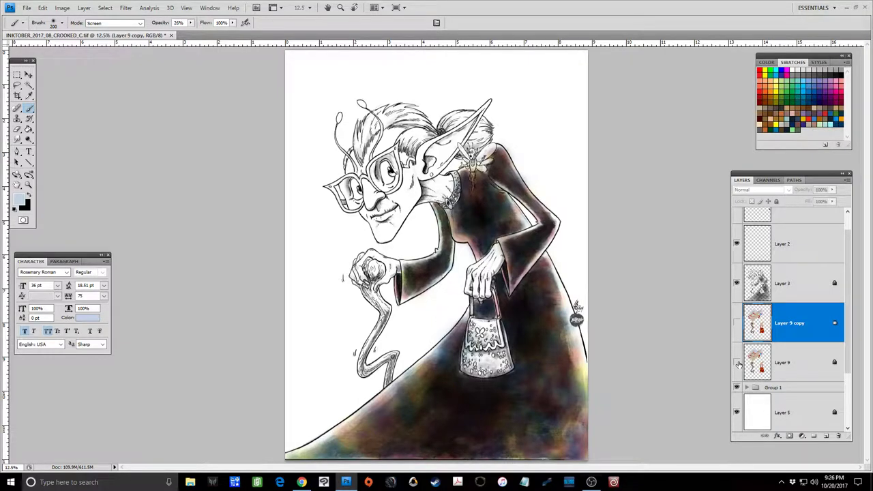
Step: Show Layer 9 and Layer 9 copy, briefly hiding the Layer 3 line art to check the flat colours
{"action": "left_click", "coordinate": [736, 363]}
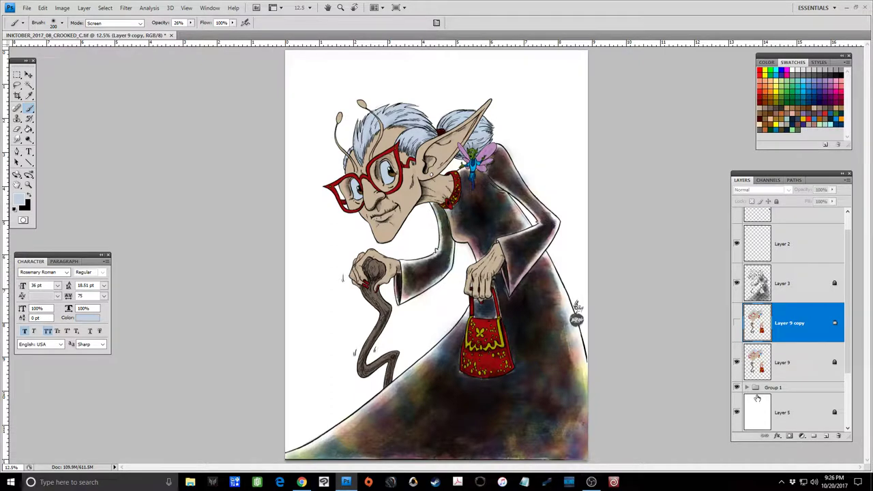
{"action": "left_click", "coordinate": [737, 284]}
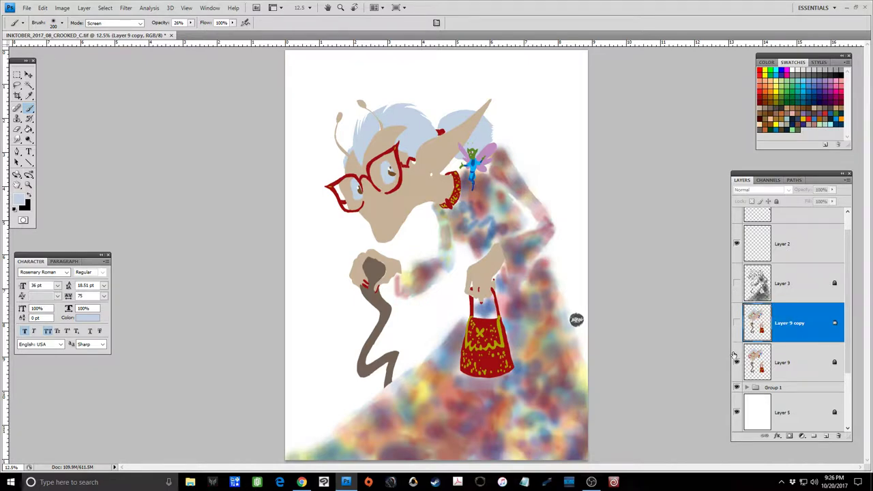
{"action": "left_click", "coordinate": [744, 285]}
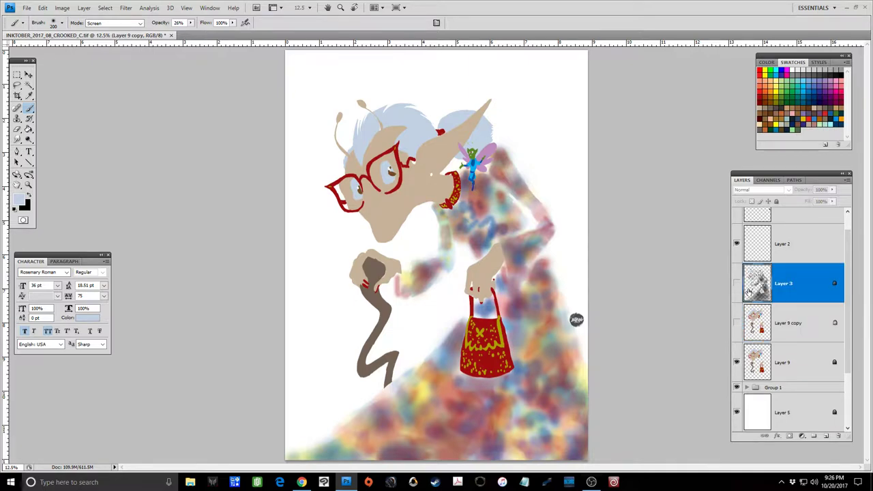
{"action": "left_click", "coordinate": [737, 284]}
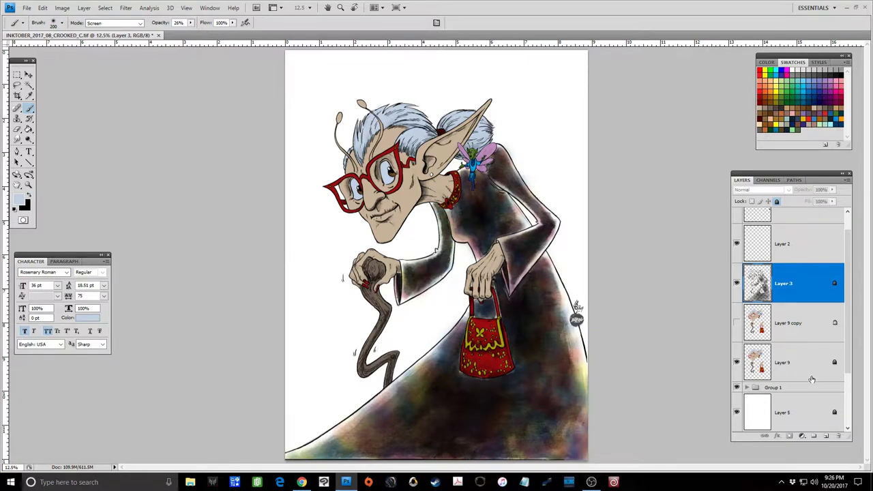
{"action": "left_click", "coordinate": [737, 323]}
{"action": "left_click", "coordinate": [28, 185]}
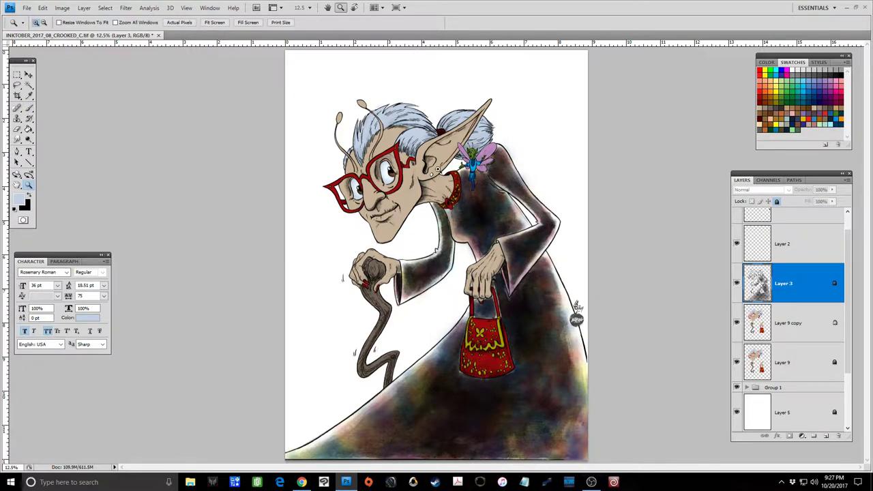
Step: Zoom in twice on the granny's head and Magic Wand-select her hair, with Layer 9 active
{"action": "left_click", "coordinate": [413, 144]}
{"action": "left_click", "coordinate": [413, 143]}
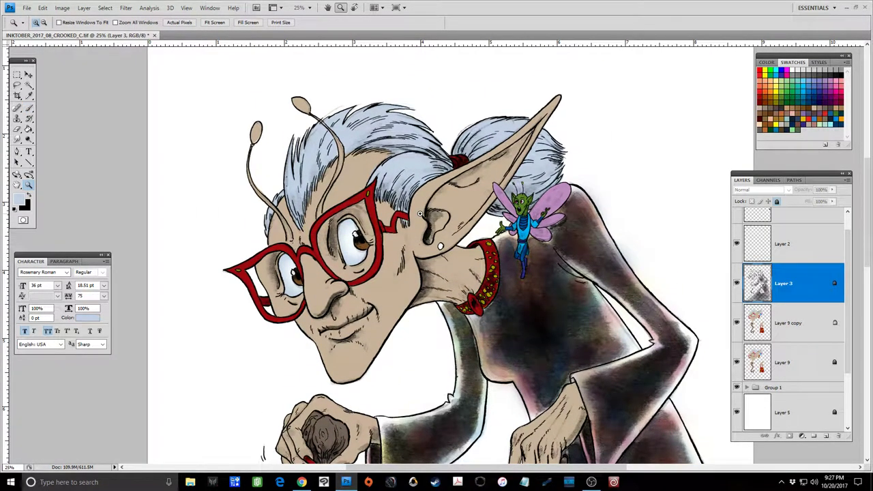
{"action": "left_click", "coordinate": [29, 85]}
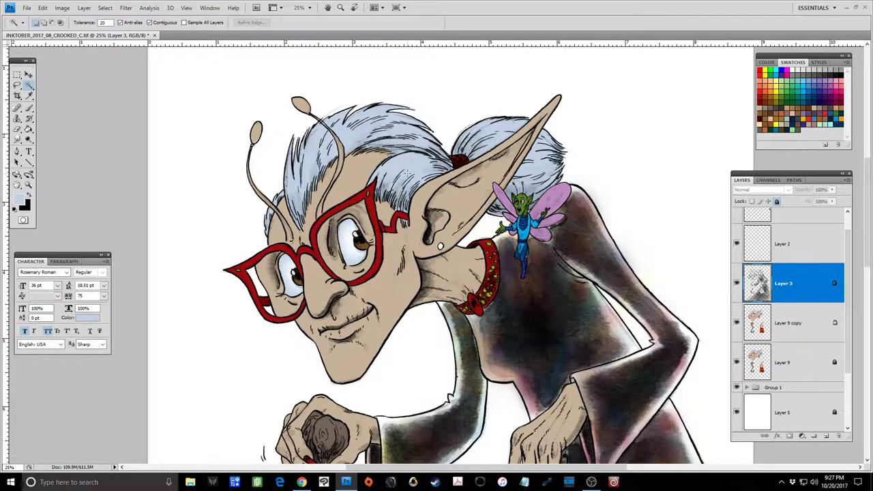
{"action": "left_click", "coordinate": [402, 176]}
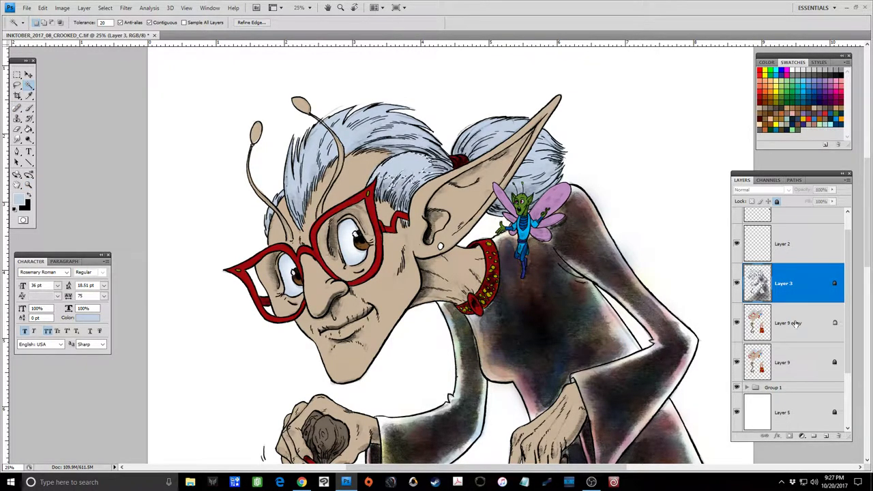
{"action": "left_click", "coordinate": [791, 361]}
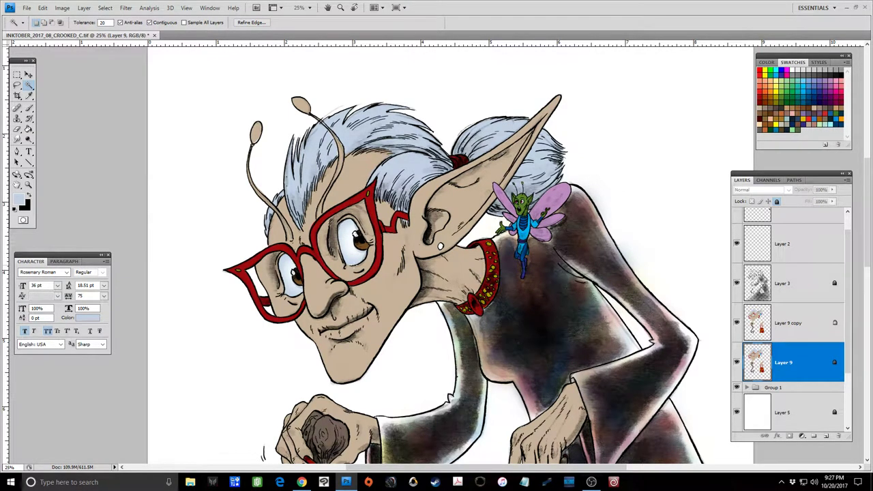
{"action": "left_click", "coordinate": [28, 108]}
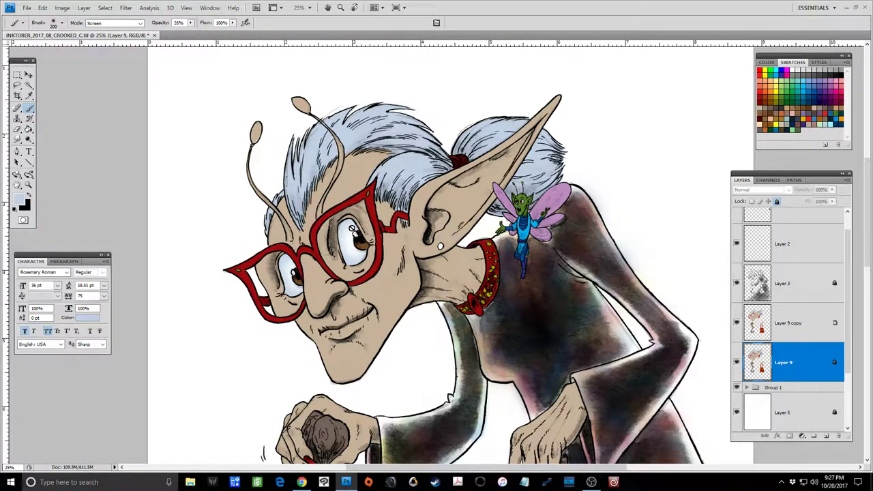
Step: On Layer 9 copy, brighten the eye inside the glasses, then set the brush to Multiply
{"action": "left_click", "coordinate": [805, 331]}
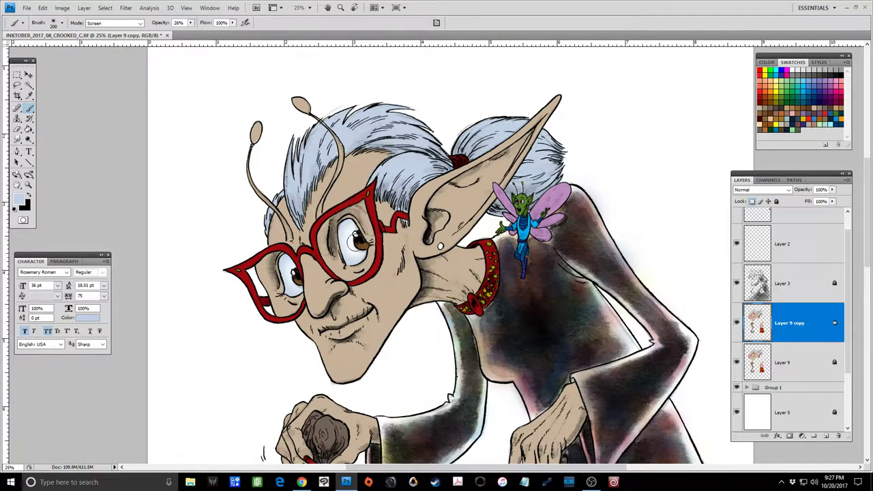
{"action": "left_click_drag", "start_coordinate": [282, 259], "coordinate": [300, 273]}
{"action": "left_click", "coordinate": [140, 24]}
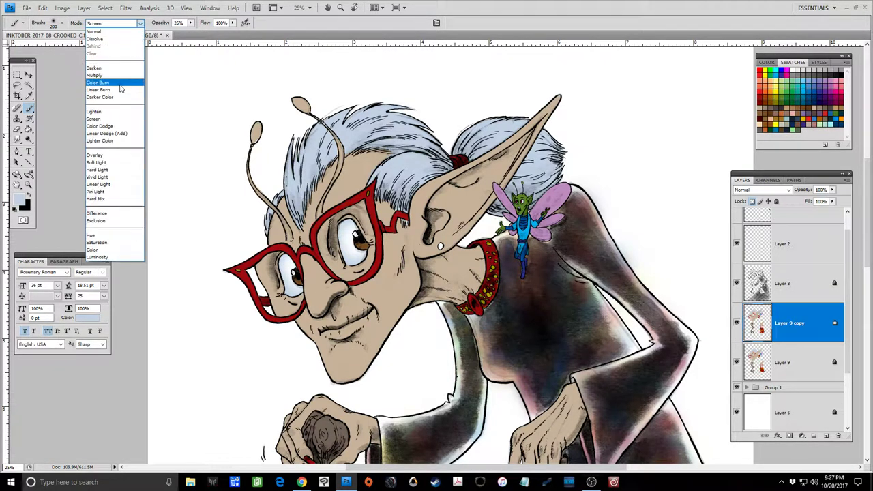
{"action": "left_click", "coordinate": [94, 75]}
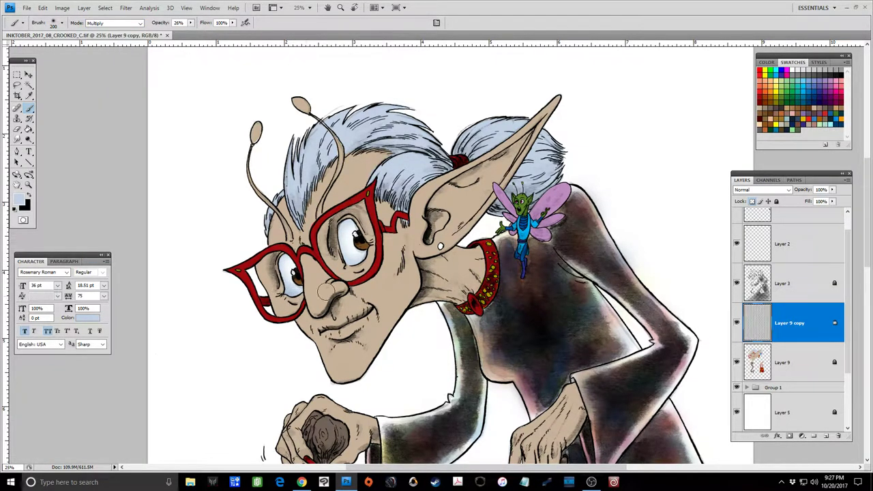
Step: Shade near the right eye, the ear, and across the hair up to the bun
{"action": "left_click_drag", "start_coordinate": [349, 270], "coordinate": [356, 268]}
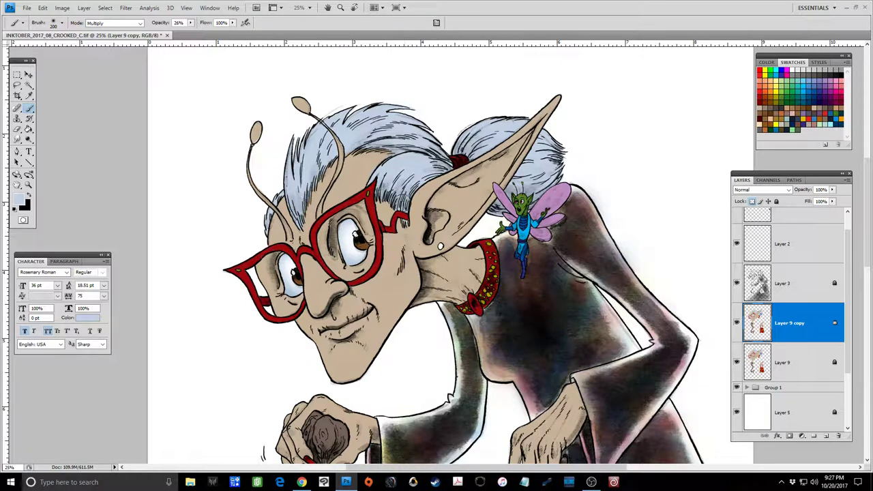
{"action": "left_click_drag", "start_coordinate": [401, 199], "coordinate": [384, 194]}
{"action": "mouse_move", "coordinate": [382, 146]}
{"action": "left_mouse_down"}
{"action": "mouse_move", "coordinate": [330, 163]}
{"action": "mouse_move", "coordinate": [297, 199]}
{"action": "left_mouse_up"}
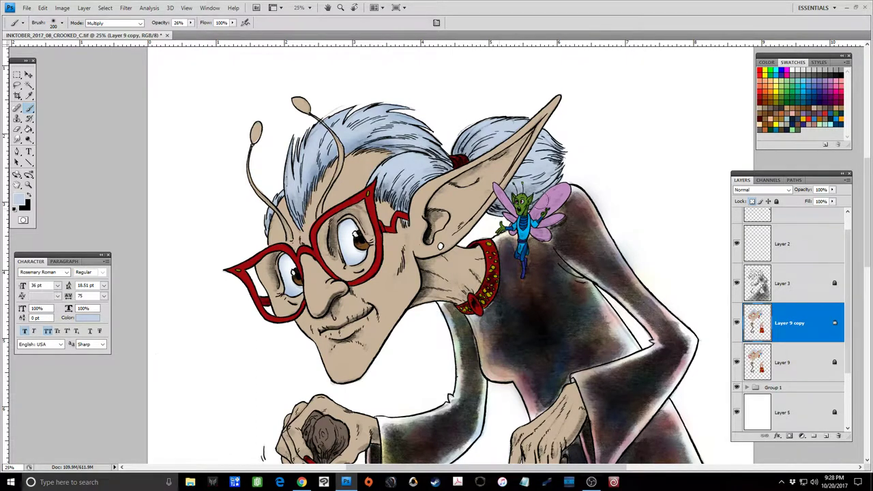
{"action": "left_click_drag", "start_coordinate": [522, 191], "coordinate": [558, 166]}
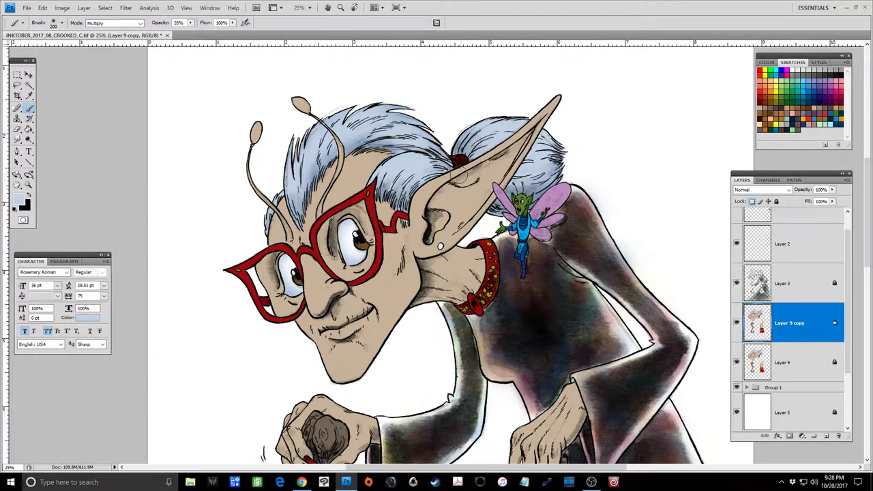
{"action": "mouse_move", "coordinate": [463, 178]}
{"action": "left_mouse_down"}
{"action": "mouse_move", "coordinate": [428, 185]}
{"action": "mouse_move", "coordinate": [433, 148]}
{"action": "mouse_move", "coordinate": [403, 156]}
{"action": "left_mouse_up"}
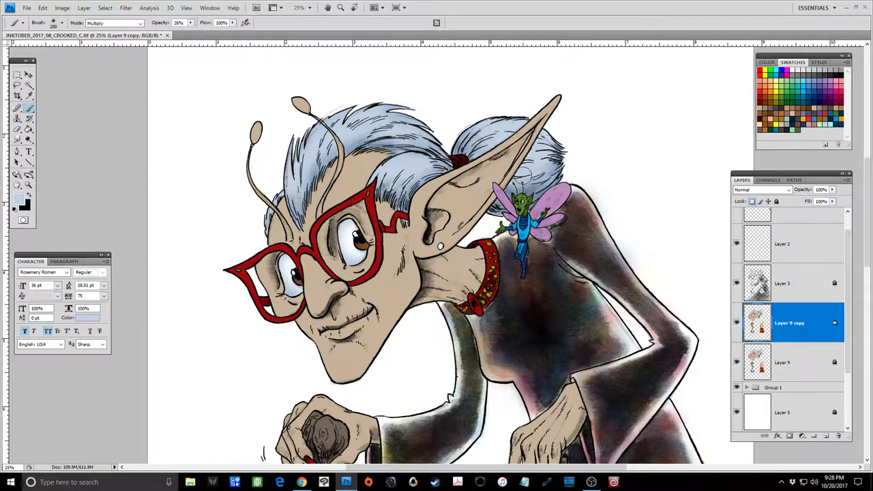
{"action": "key", "text": "bracketleft"}
{"action": "key", "text": "bracketleft"}
Step: With smaller brushes, shade the hair by the ear and antenna, the shoulder, and around the nose and eyes
{"action": "left_click_drag", "start_coordinate": [377, 176], "coordinate": [382, 184]}
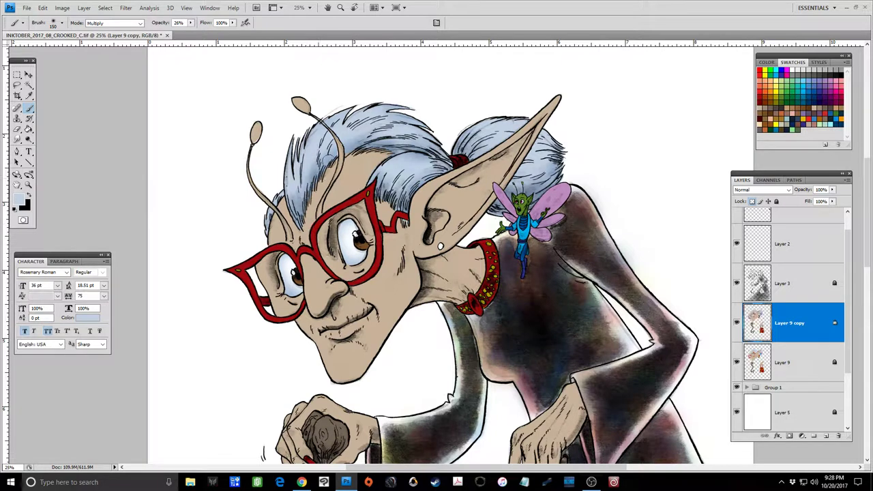
{"action": "left_click_drag", "start_coordinate": [339, 153], "coordinate": [341, 161]}
{"action": "left_click_drag", "start_coordinate": [552, 171], "coordinate": [550, 178]}
{"action": "left_click_drag", "start_coordinate": [501, 201], "coordinate": [496, 205]}
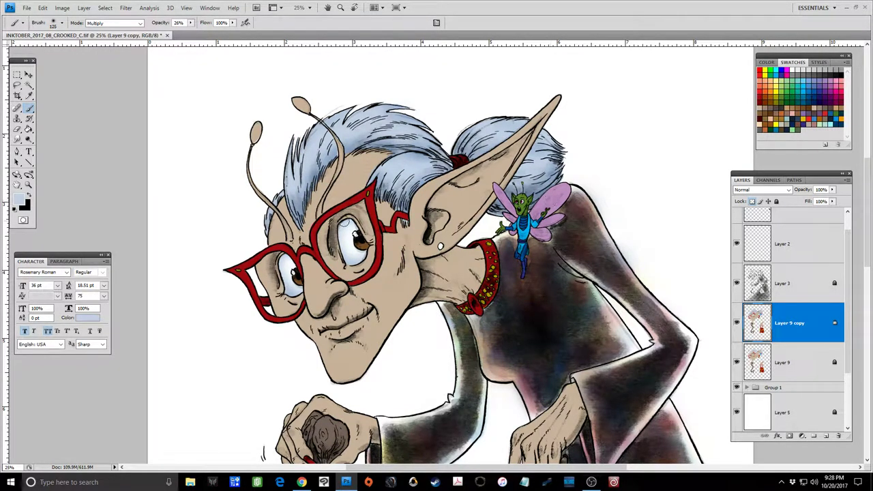
{"action": "key", "text": "bracketleft"}
{"action": "key", "text": "bracketleft"}
{"action": "key", "text": "bracketleft"}
{"action": "left_click_drag", "start_coordinate": [351, 217], "coordinate": [355, 221]}
{"action": "left_click_drag", "start_coordinate": [284, 253], "coordinate": [287, 294]}
Step: Switch the brush to Screen and paint light highlights over the front and top of the hair
{"action": "left_click", "coordinate": [133, 23]}
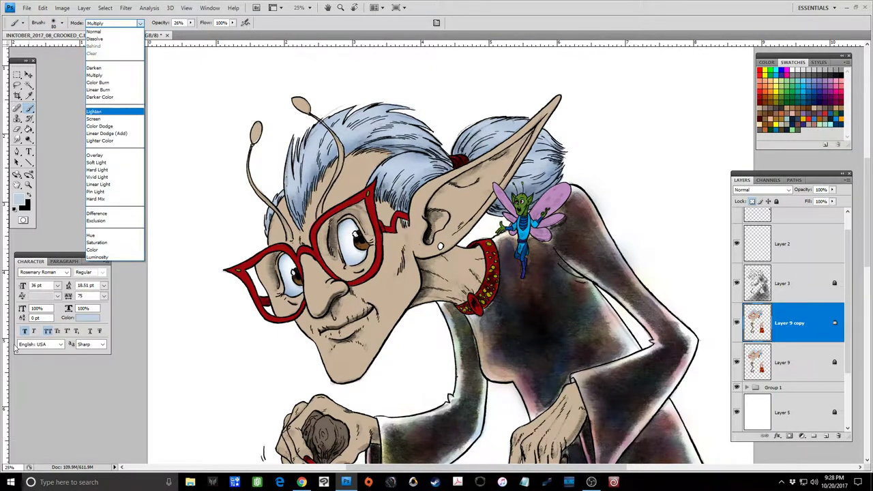
{"action": "left_click", "coordinate": [111, 120]}
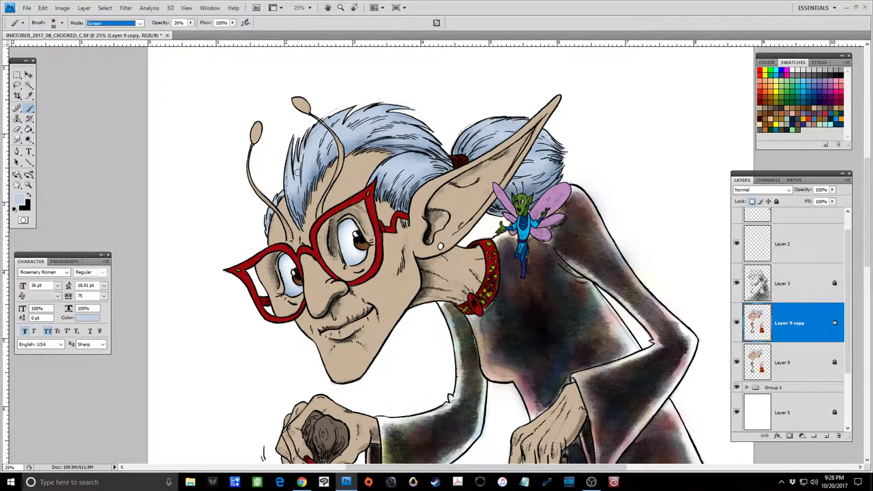
{"action": "left_click_drag", "start_coordinate": [288, 168], "coordinate": [294, 199]}
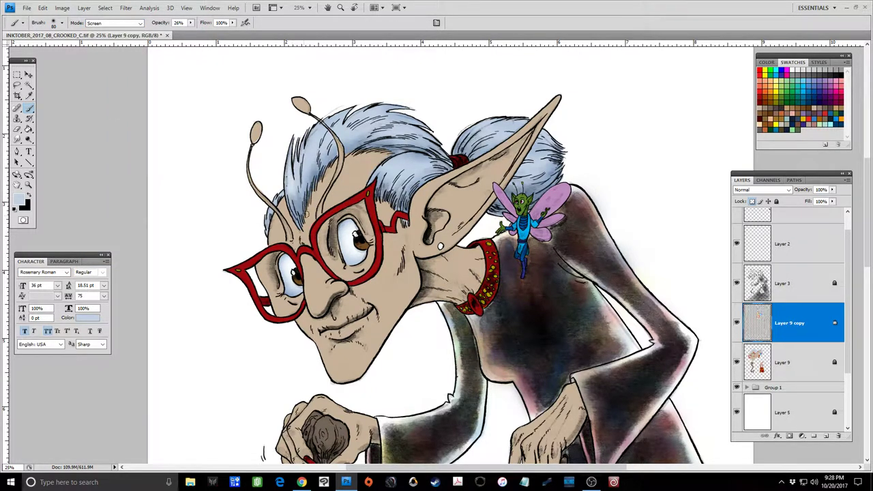
{"action": "mouse_move", "coordinate": [297, 163]}
{"action": "left_mouse_down"}
{"action": "mouse_move", "coordinate": [299, 194]}
{"action": "mouse_move", "coordinate": [297, 170]}
{"action": "mouse_move", "coordinate": [341, 114]}
{"action": "mouse_move", "coordinate": [329, 147]}
{"action": "mouse_move", "coordinate": [330, 121]}
{"action": "left_mouse_up"}
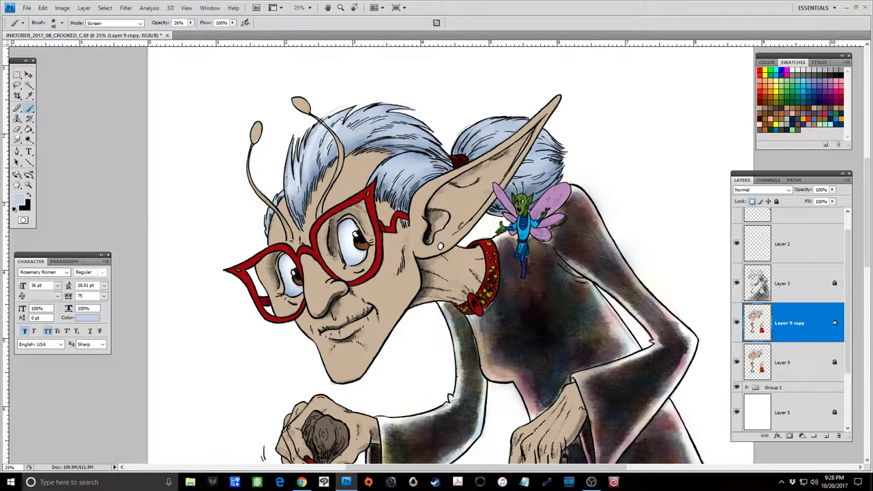
{"action": "mouse_move", "coordinate": [332, 154]}
{"action": "left_mouse_down"}
{"action": "mouse_move", "coordinate": [364, 120]}
{"action": "mouse_move", "coordinate": [352, 135]}
{"action": "left_mouse_up"}
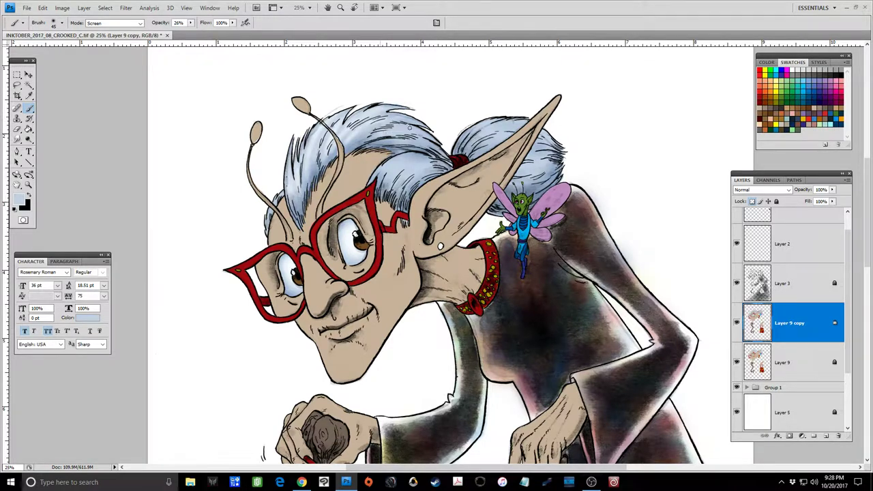
{"action": "left_click_drag", "start_coordinate": [409, 127], "coordinate": [377, 135]}
{"action": "left_click_drag", "start_coordinate": [432, 146], "coordinate": [393, 139]}
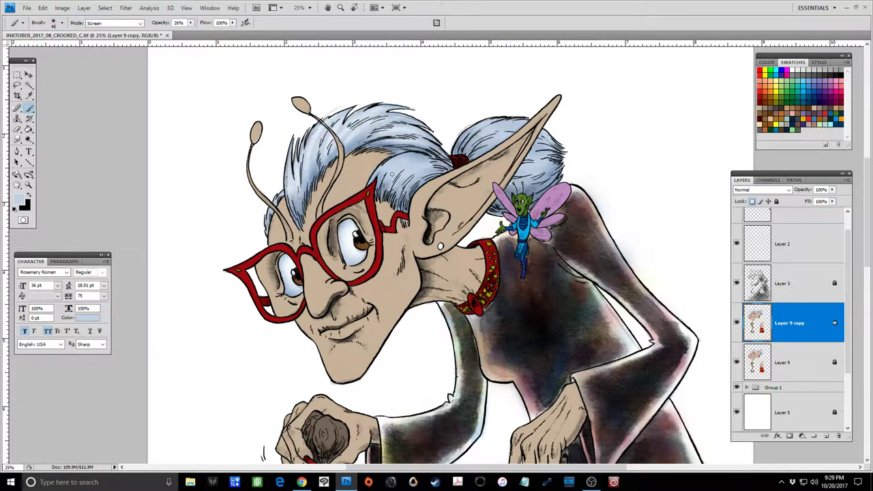
{"action": "left_click_drag", "start_coordinate": [397, 162], "coordinate": [379, 173]}
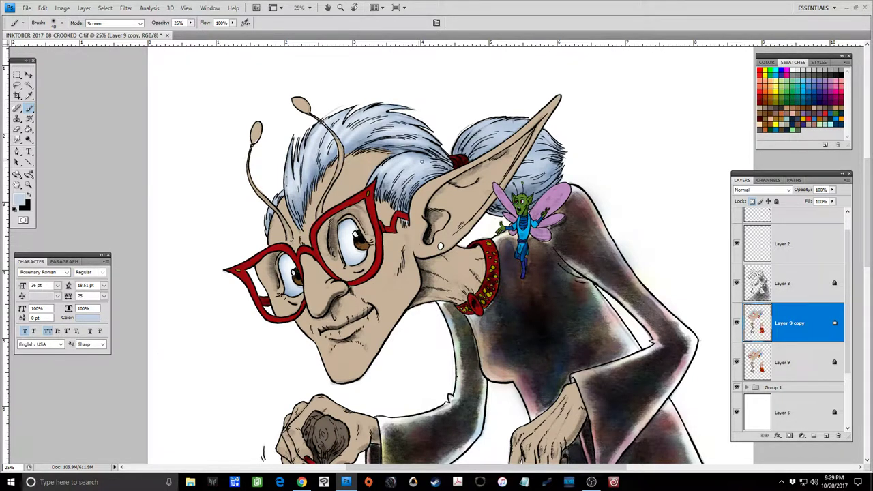
Step: Add faint Screen highlights across the hair bun and the back of the hair
{"action": "left_click_drag", "start_coordinate": [404, 159], "coordinate": [295, 196]}
{"action": "mouse_move", "coordinate": [485, 126]}
{"action": "left_mouse_down"}
{"action": "mouse_move", "coordinate": [470, 136]}
{"action": "mouse_move", "coordinate": [516, 138]}
{"action": "mouse_move", "coordinate": [489, 143]}
{"action": "left_mouse_up"}
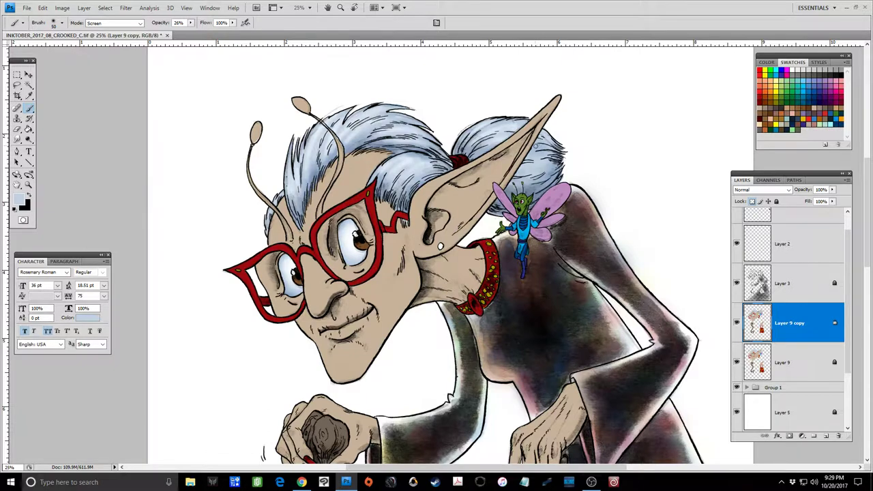
{"action": "left_click_drag", "start_coordinate": [536, 165], "coordinate": [539, 164]}
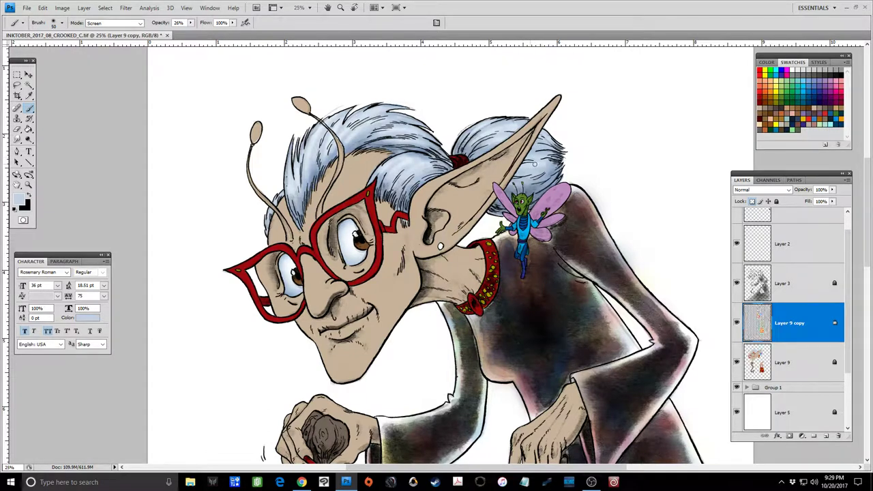
{"action": "left_click_drag", "start_coordinate": [515, 123], "coordinate": [476, 129]}
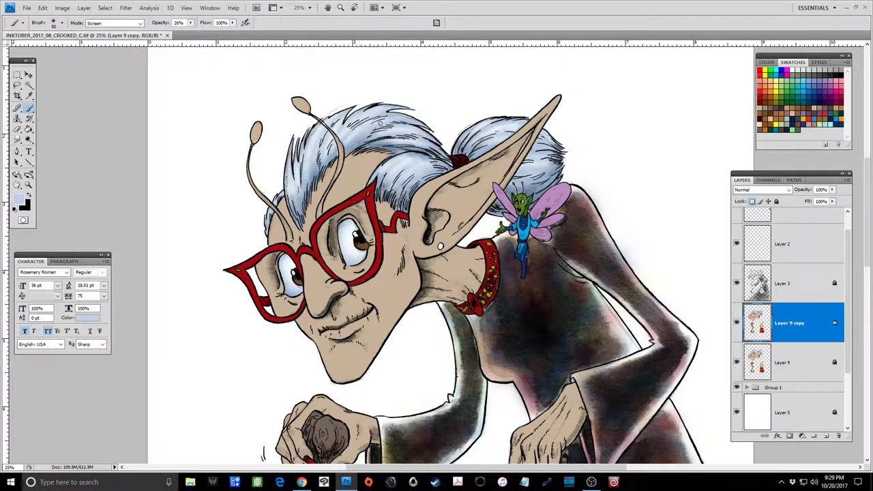
{"action": "left_click_drag", "start_coordinate": [368, 127], "coordinate": [362, 129]}
{"action": "mouse_move", "coordinate": [492, 156]}
{"action": "left_mouse_down"}
{"action": "mouse_move", "coordinate": [476, 142]}
{"action": "mouse_move", "coordinate": [469, 151]}
{"action": "left_mouse_up"}
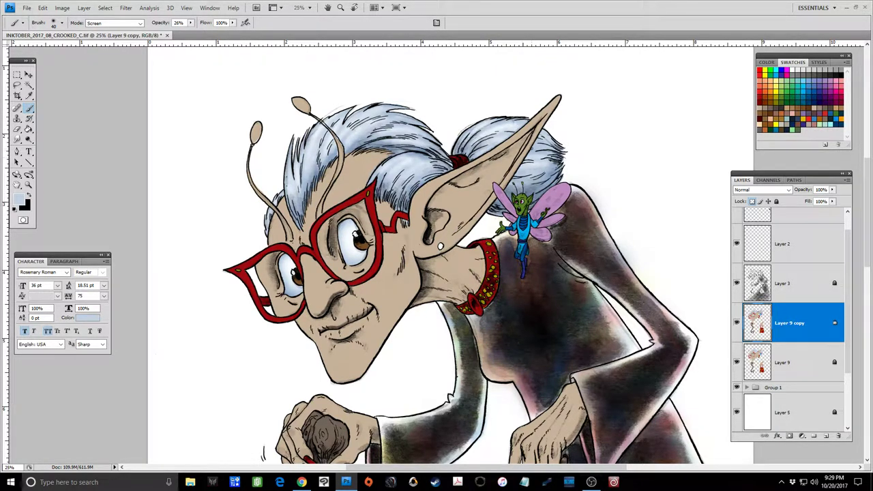
{"action": "left_click_drag", "start_coordinate": [536, 146], "coordinate": [540, 141]}
{"action": "left_click_drag", "start_coordinate": [547, 146], "coordinate": [550, 138]}
{"action": "mouse_move", "coordinate": [552, 176]}
{"action": "left_mouse_down"}
{"action": "mouse_move", "coordinate": [546, 185]}
{"action": "mouse_move", "coordinate": [554, 168]}
{"action": "left_mouse_up"}
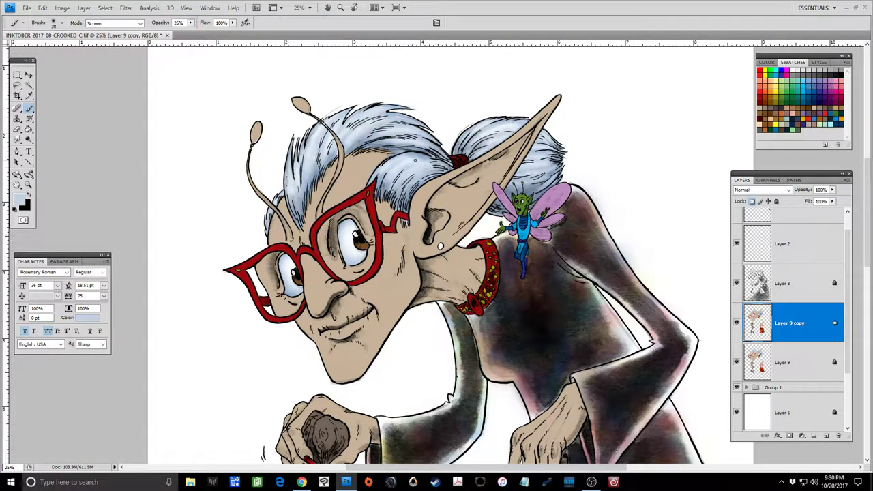
{"action": "mouse_move", "coordinate": [422, 158]}
{"action": "left_mouse_down"}
{"action": "mouse_move", "coordinate": [412, 157]}
{"action": "mouse_move", "coordinate": [402, 180]}
{"action": "left_mouse_up"}
{"action": "left_click", "coordinate": [29, 84]}
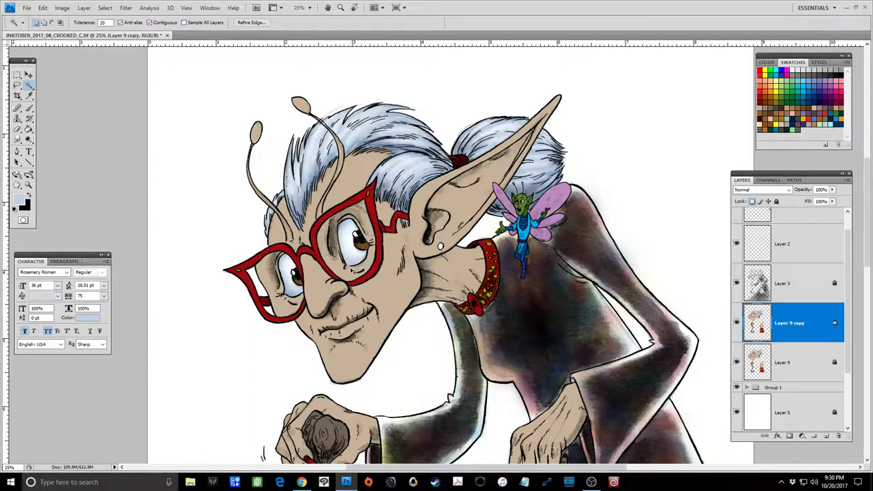
Step: Sample the iris brown with the Eyedropper and paint it over both irises
{"action": "key", "text": "i"}
{"action": "left_click", "coordinate": [361, 246]}
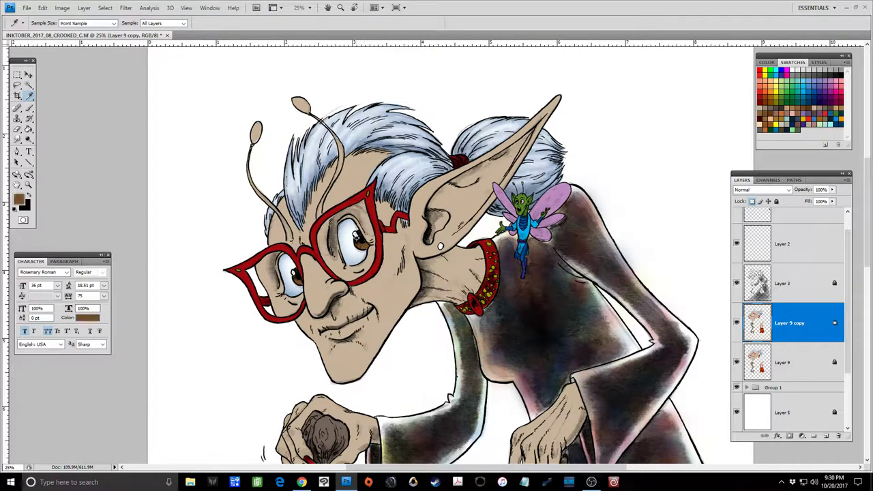
{"action": "left_click", "coordinate": [29, 108]}
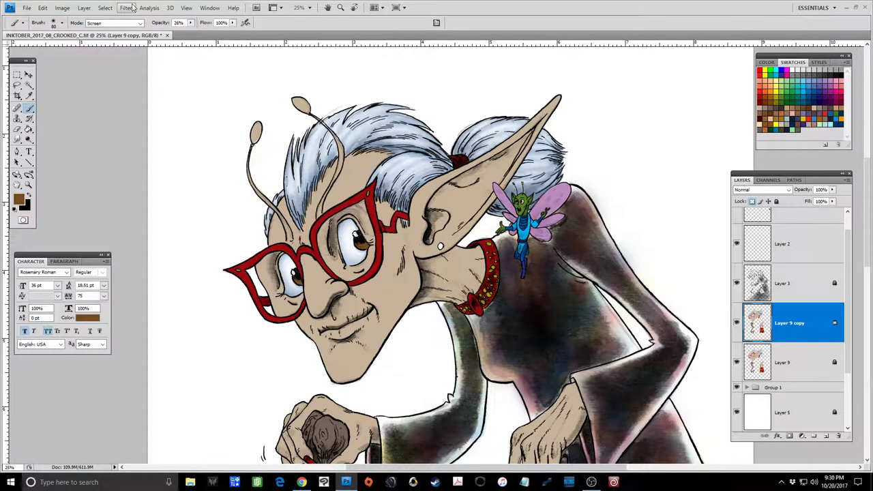
{"action": "left_click_drag", "start_coordinate": [300, 280], "coordinate": [299, 285]}
{"action": "left_click", "coordinate": [364, 246]}
{"action": "left_click", "coordinate": [299, 281]}
{"action": "left_click", "coordinate": [365, 247]}
Step: Set the brush to Multiply and darken the left and right irises
{"action": "left_click", "coordinate": [140, 23]}
{"action": "left_click", "coordinate": [127, 75]}
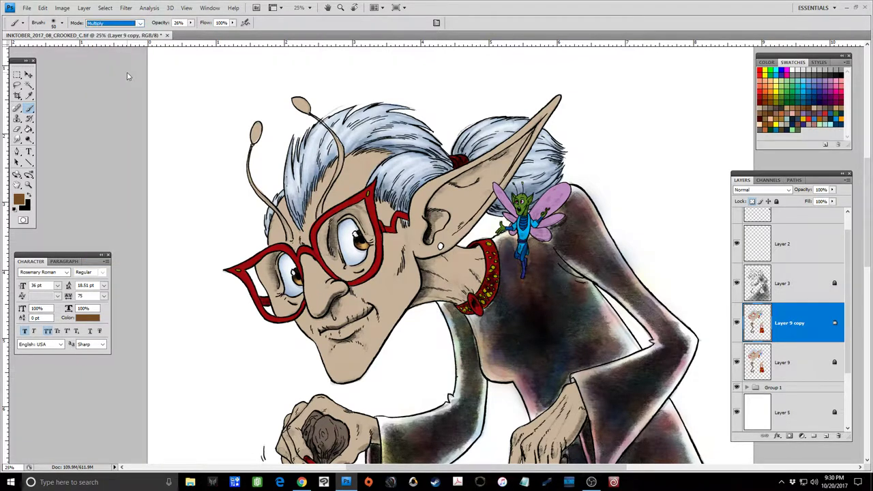
{"action": "left_click", "coordinate": [295, 280]}
{"action": "left_click", "coordinate": [363, 242]}
Step: Switch the brush to Color Dodge and make the irises glow a warmer amber
{"action": "left_click", "coordinate": [140, 23]}
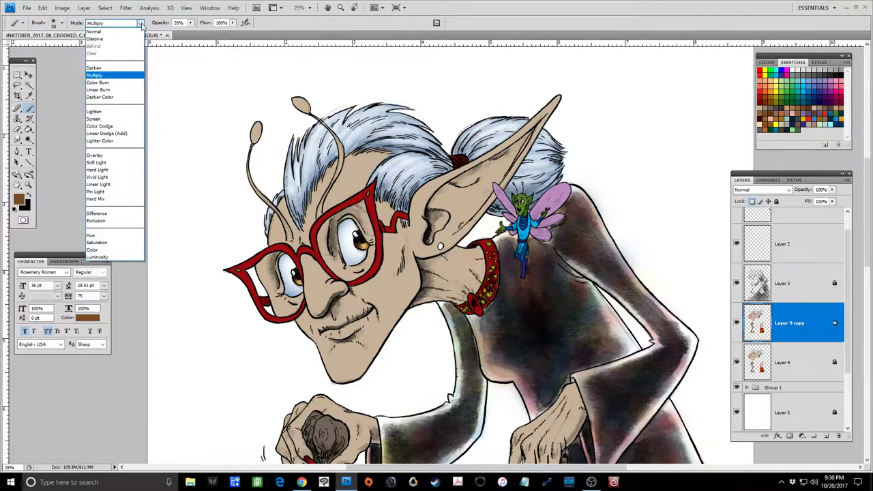
{"action": "left_click", "coordinate": [108, 126]}
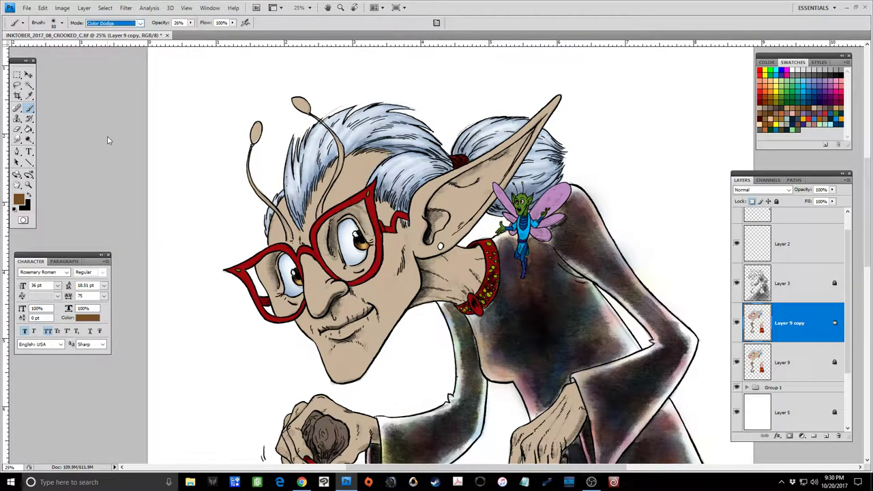
{"action": "left_click", "coordinate": [299, 282]}
{"action": "mouse_move", "coordinate": [368, 246]}
{"action": "left_mouse_down"}
{"action": "mouse_move", "coordinate": [372, 259]}
{"action": "mouse_move", "coordinate": [365, 245]}
{"action": "left_mouse_up"}
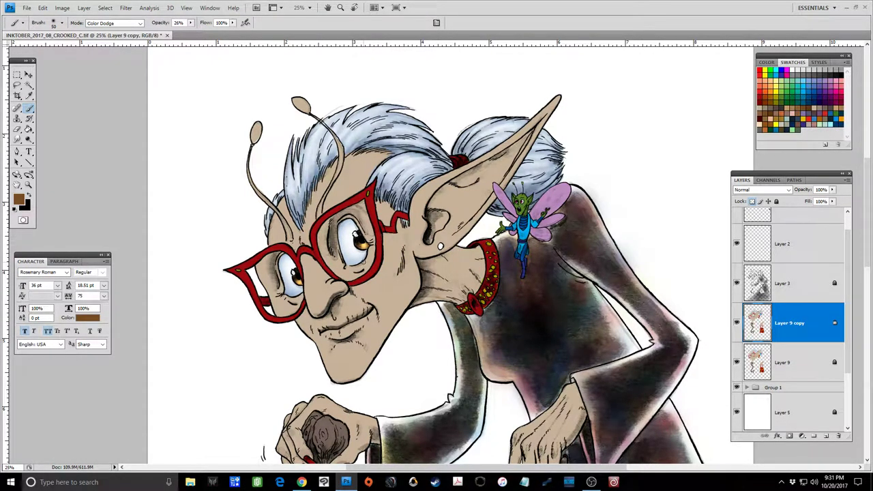
{"action": "left_click", "coordinate": [27, 8]}
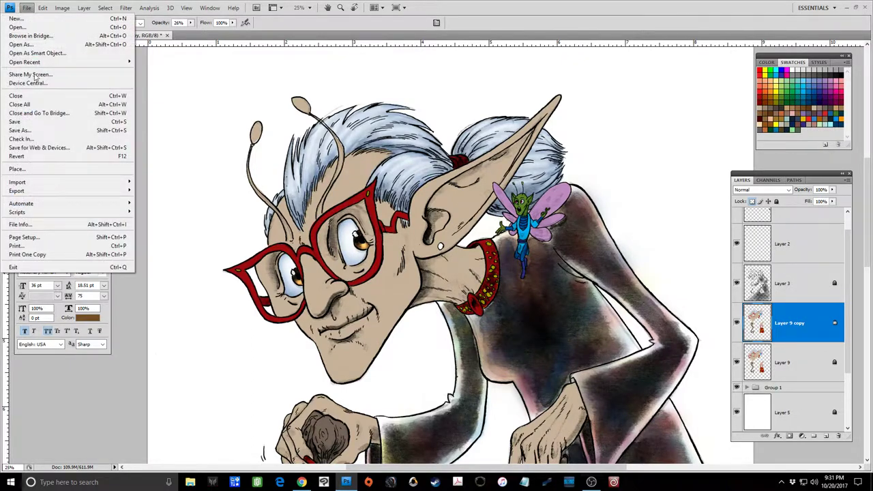
{"action": "left_click", "coordinate": [31, 122]}
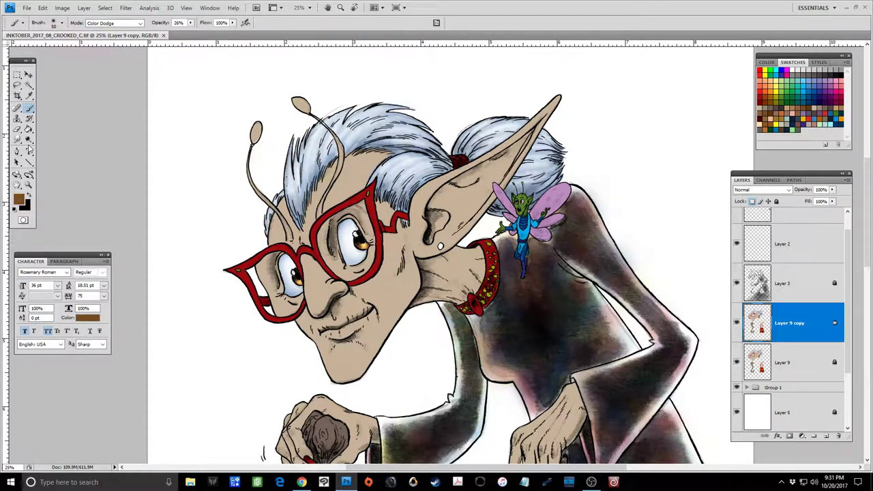
{"action": "left_click", "coordinate": [29, 85]}
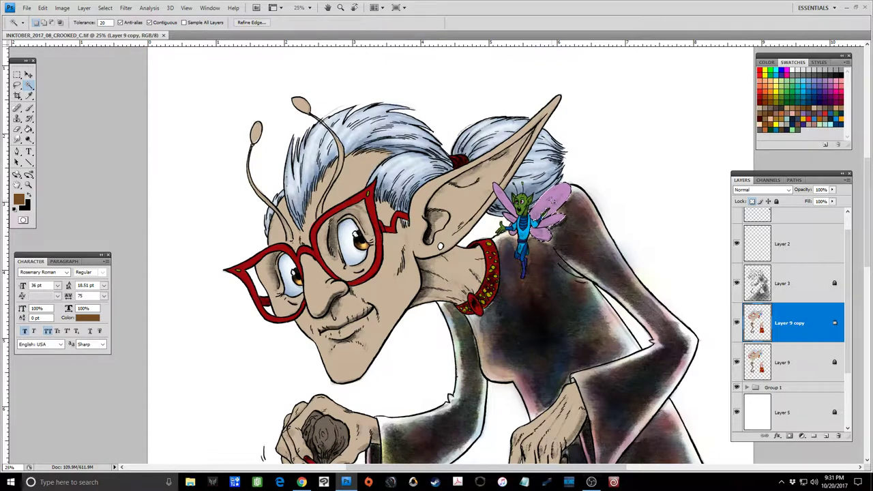
Step: Sample the fairy wing's lilac and set the brush to Screen mode
{"action": "left_click", "coordinate": [44, 23]}
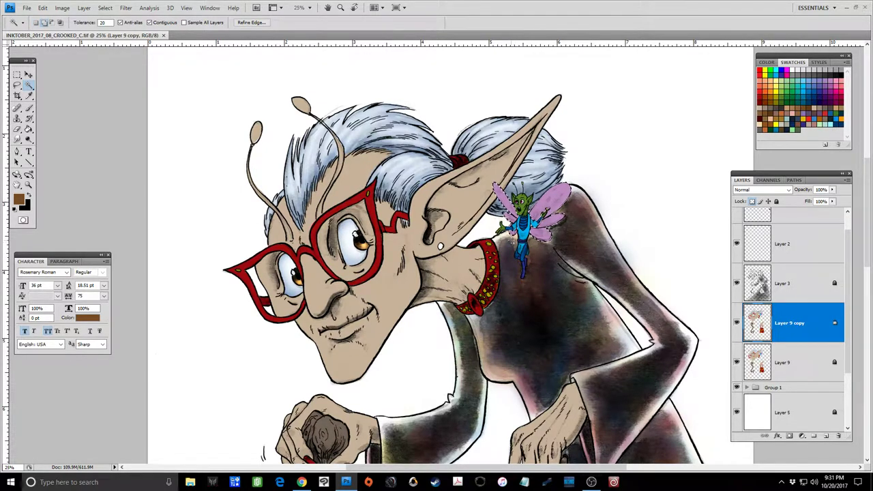
{"action": "left_click", "coordinate": [29, 95]}
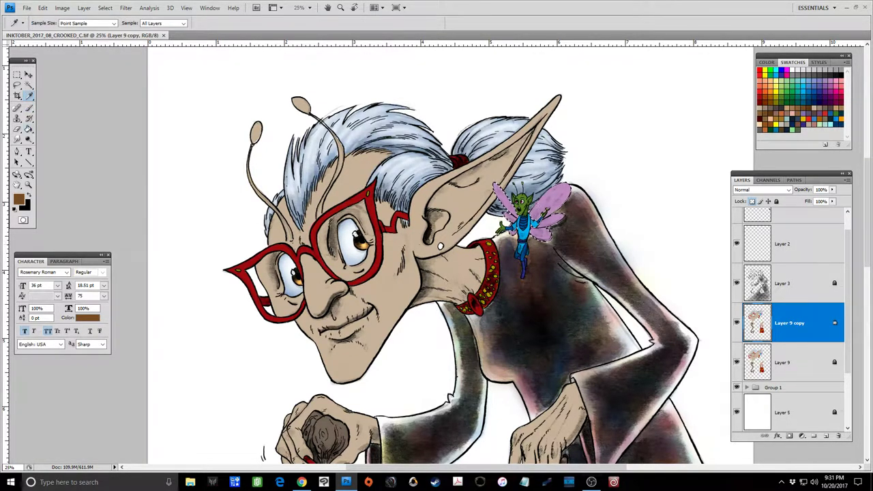
{"action": "left_click", "coordinate": [538, 201]}
{"action": "left_click", "coordinate": [29, 107]}
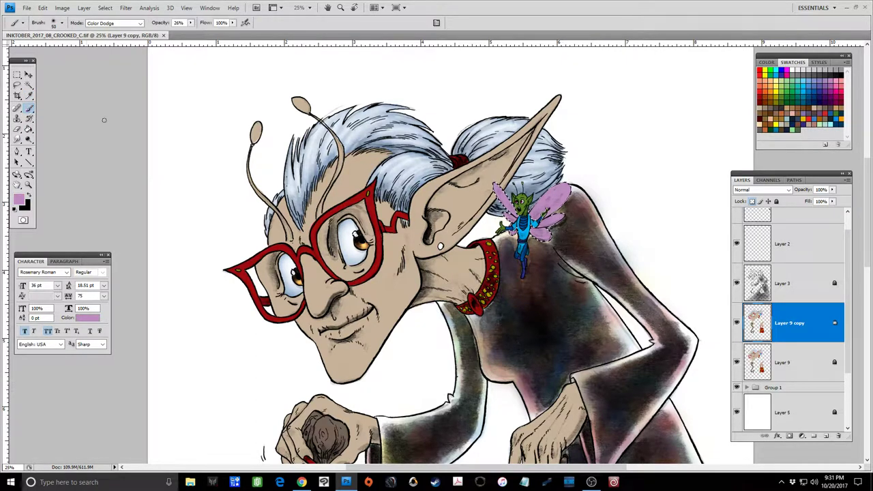
{"action": "left_click", "coordinate": [141, 24]}
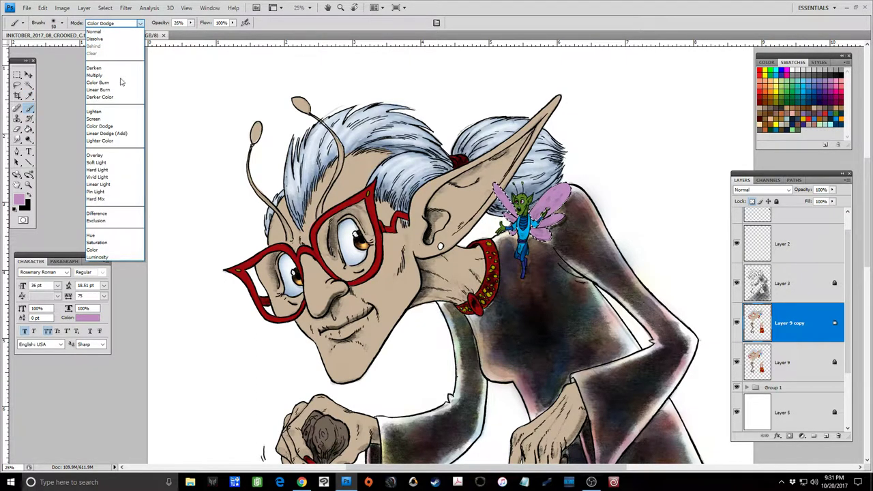
{"action": "left_click", "coordinate": [120, 119]}
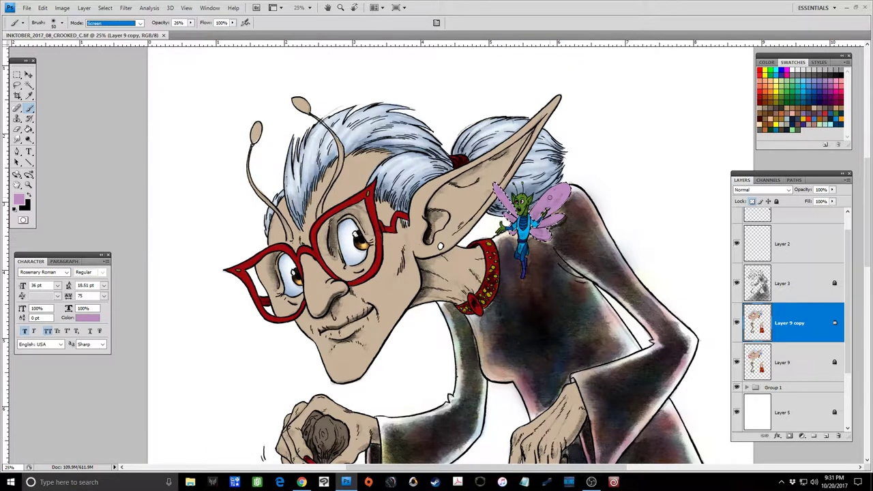
Step: Paint soft highlights on the fairy's wings at 16% brush opacity
{"action": "left_click_drag", "start_coordinate": [555, 194], "coordinate": [566, 191]}
{"action": "left_click_drag", "start_coordinate": [190, 22], "coordinate": [184, 31]}
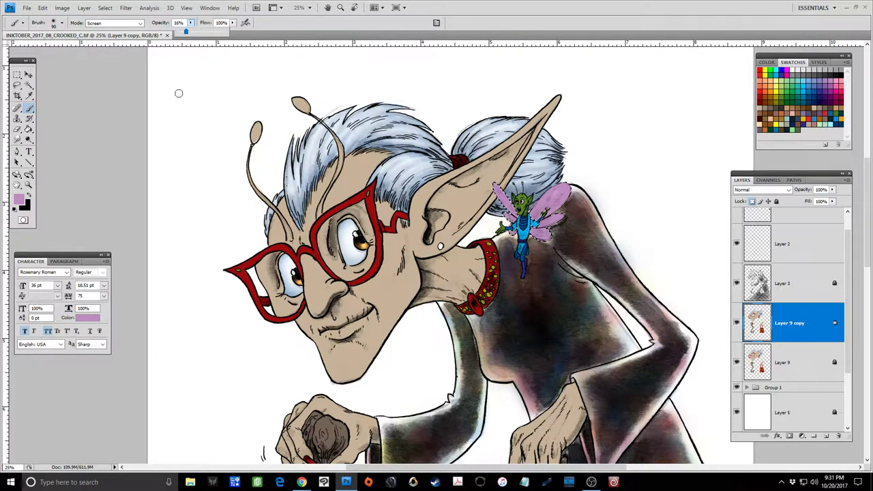
{"action": "key", "text": "Return"}
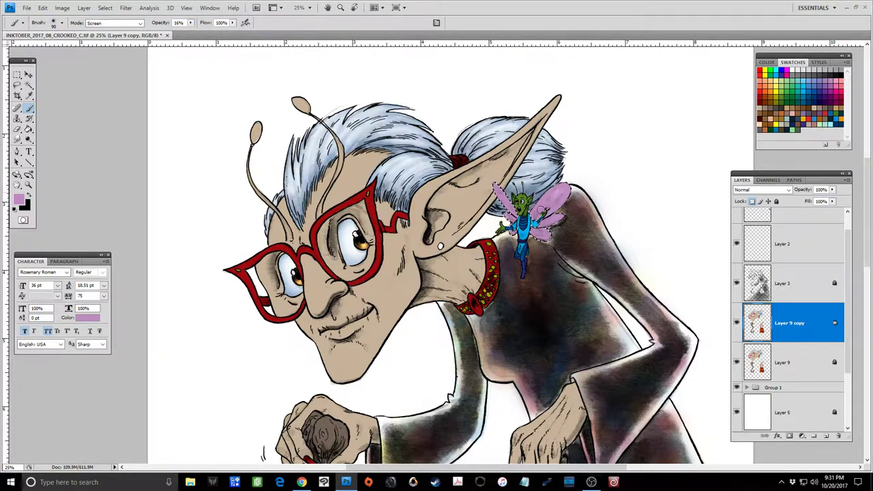
{"action": "left_click_drag", "start_coordinate": [556, 194], "coordinate": [563, 206]}
{"action": "key", "text": "bracketleft"}
{"action": "key", "text": "bracketleft"}
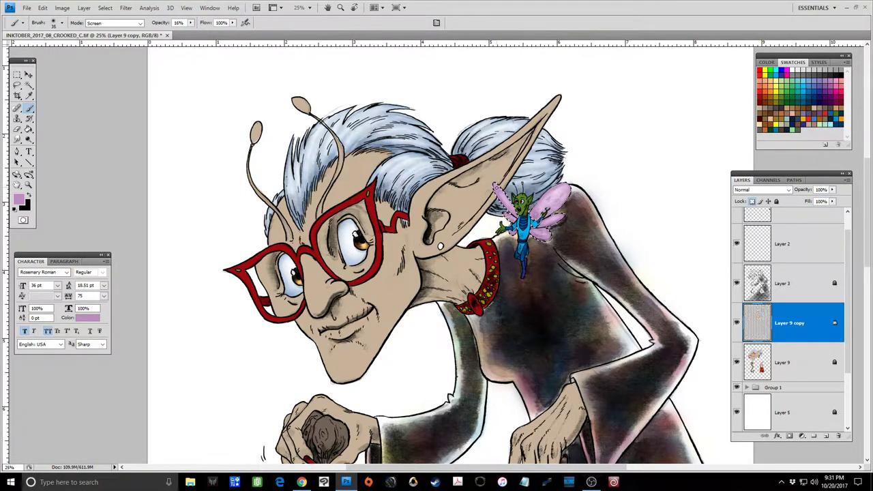
Step: Set the brush to Color Dodge and dab highlights onto the fairy's wing
{"action": "left_click", "coordinate": [141, 26]}
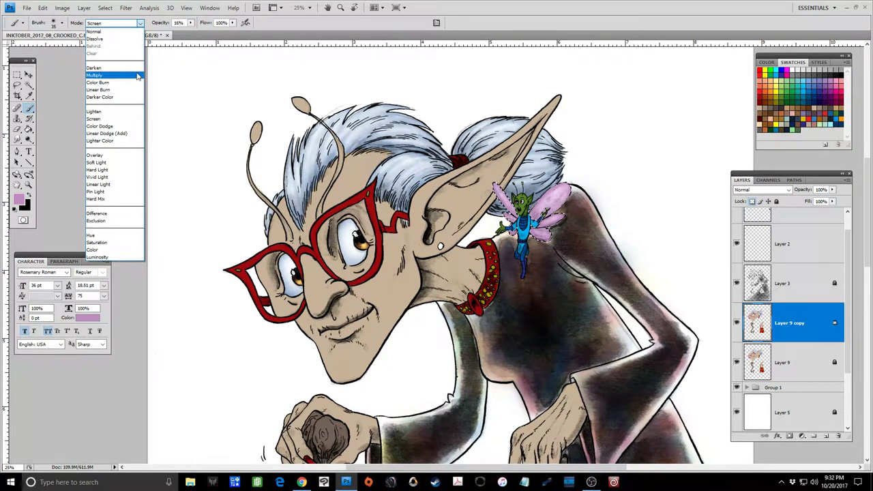
{"action": "left_click", "coordinate": [136, 74]}
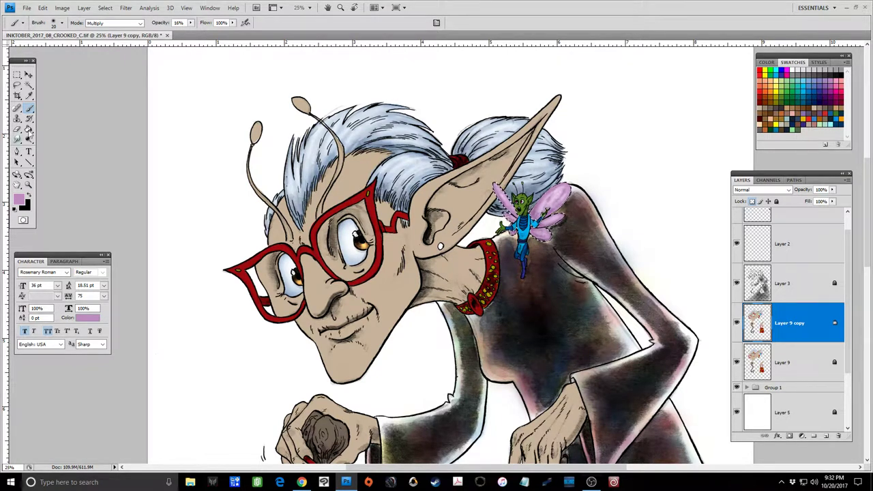
{"action": "left_click", "coordinate": [141, 24]}
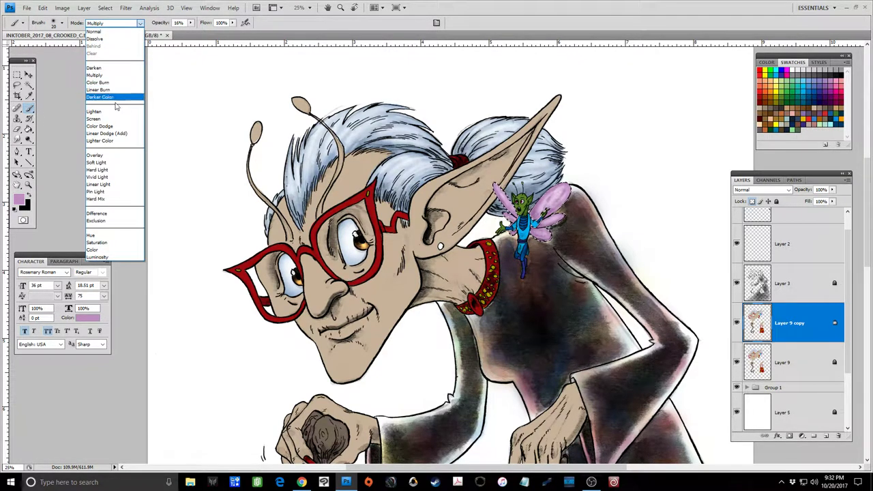
{"action": "left_click", "coordinate": [109, 121]}
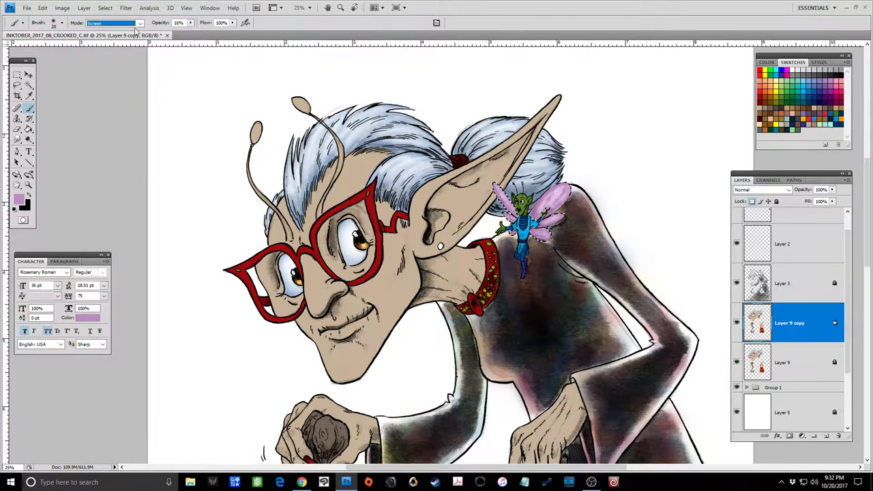
{"action": "left_click", "coordinate": [140, 23]}
{"action": "left_click", "coordinate": [118, 128]}
{"action": "left_click", "coordinate": [556, 193]}
{"action": "left_click", "coordinate": [556, 193]}
Step: Step Backward twice to undo the dabs, then paint a pink glow at 8% opacity, size 40
{"action": "left_click", "coordinate": [43, 7]}
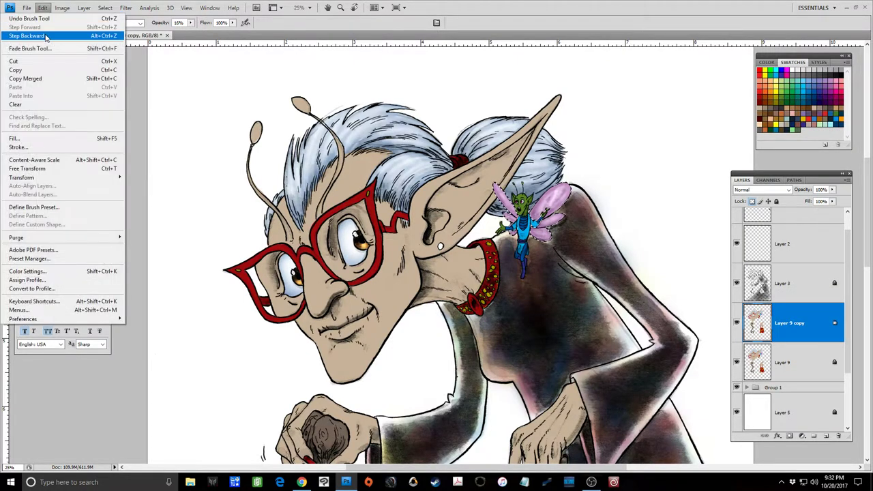
{"action": "left_click", "coordinate": [48, 33]}
{"action": "left_click", "coordinate": [42, 7]}
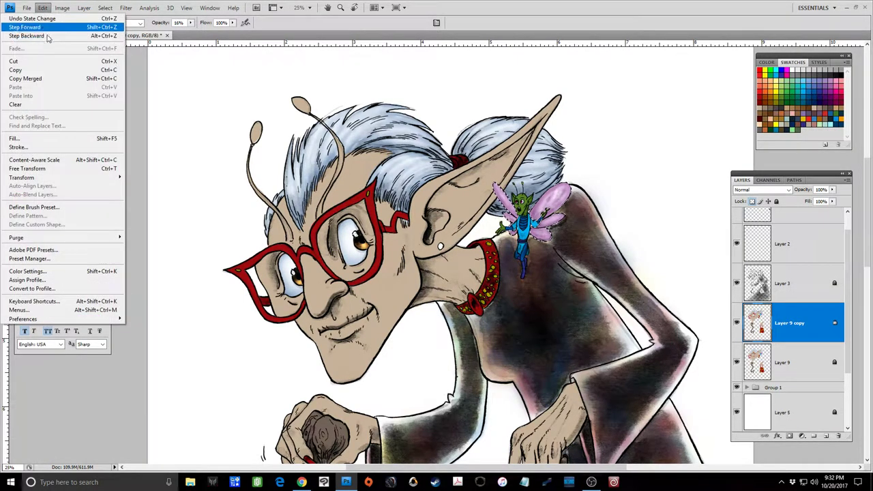
{"action": "left_click", "coordinate": [48, 34]}
{"action": "left_click_drag", "start_coordinate": [190, 22], "coordinate": [187, 32]}
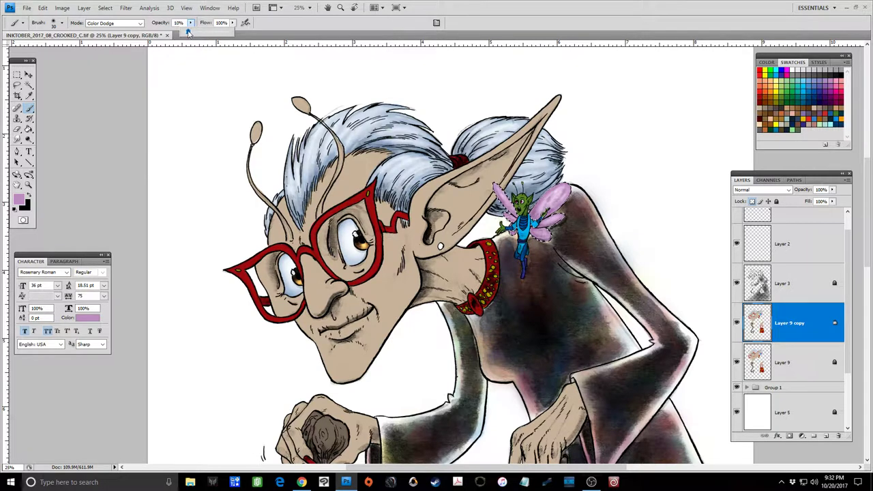
{"action": "key", "text": "bracketright"}
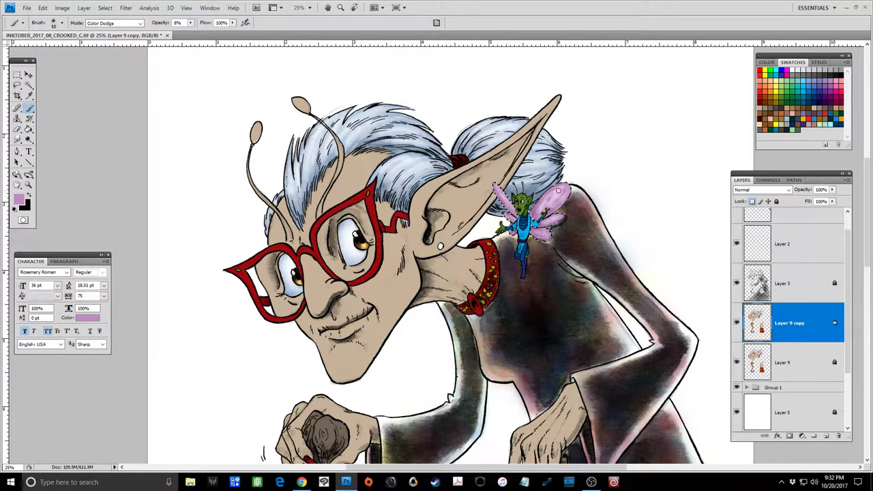
{"action": "mouse_move", "coordinate": [558, 191]}
{"action": "left_mouse_down"}
{"action": "mouse_move", "coordinate": [546, 208]}
{"action": "mouse_move", "coordinate": [558, 218]}
{"action": "mouse_move", "coordinate": [546, 228]}
{"action": "mouse_move", "coordinate": [563, 195]}
{"action": "left_mouse_up"}
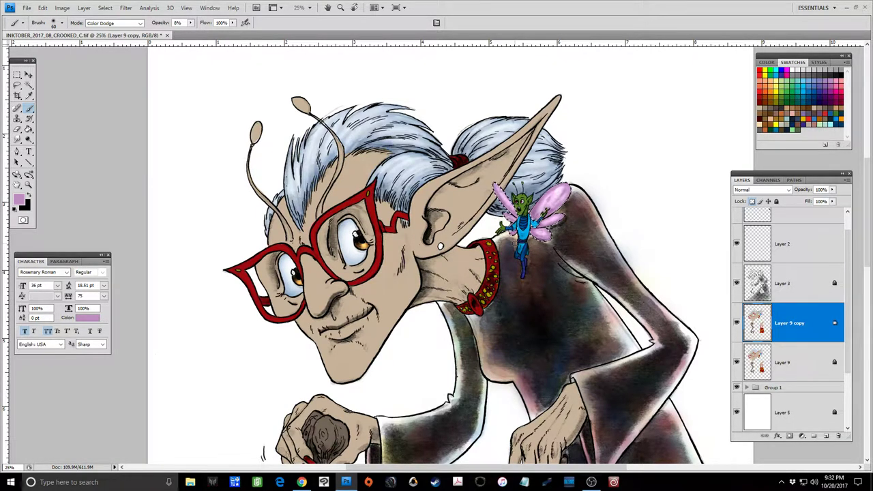
Step: Save the illustration with File > Save
{"action": "left_click", "coordinate": [26, 7]}
{"action": "left_click", "coordinate": [24, 122]}
{"action": "left_click", "coordinate": [17, 184]}
{"action": "left_click", "coordinate": [28, 185]}
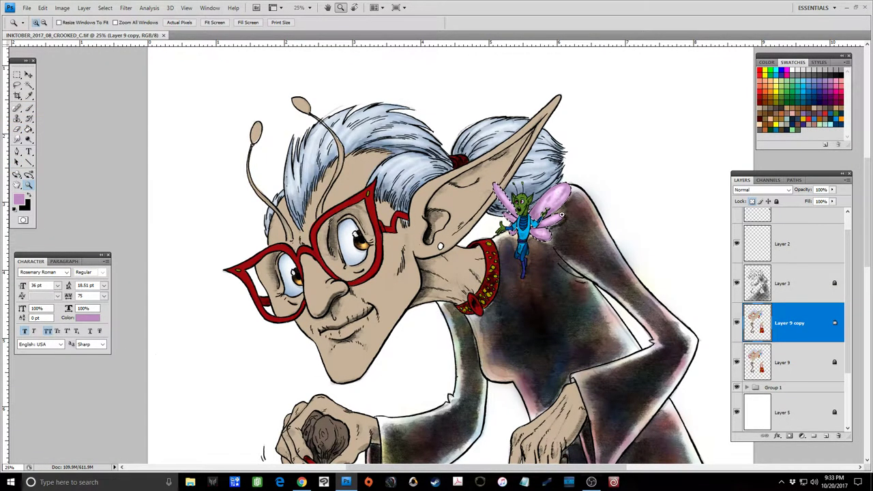
Step: Zoom to 33.3% around the fairy and try a Magic Wand selection at her neck
{"action": "left_click", "coordinate": [552, 212]}
{"action": "key", "text": "w"}
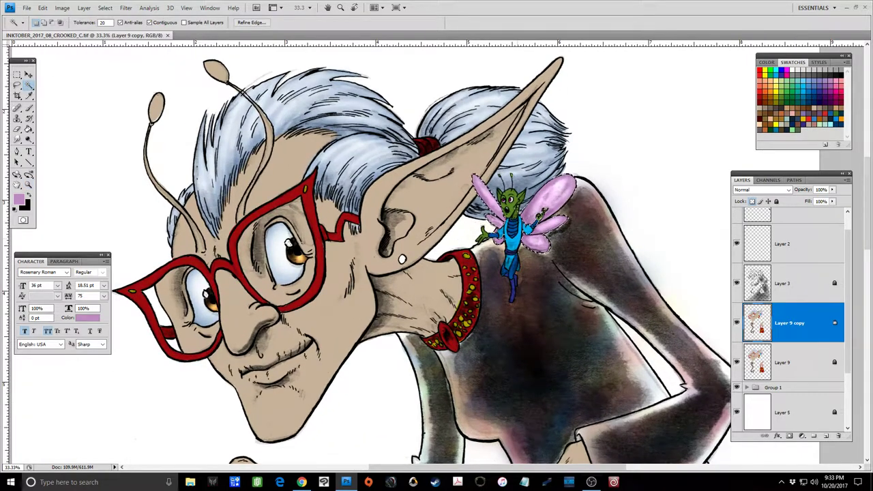
{"action": "left_click", "coordinate": [508, 217]}
{"action": "left_click", "coordinate": [508, 212], "text": "alt"}
{"action": "left_click", "coordinate": [28, 108]}
Step: Sample the fairy's green skin and paint faint Multiply shading on her
{"action": "left_click", "coordinate": [29, 96]}
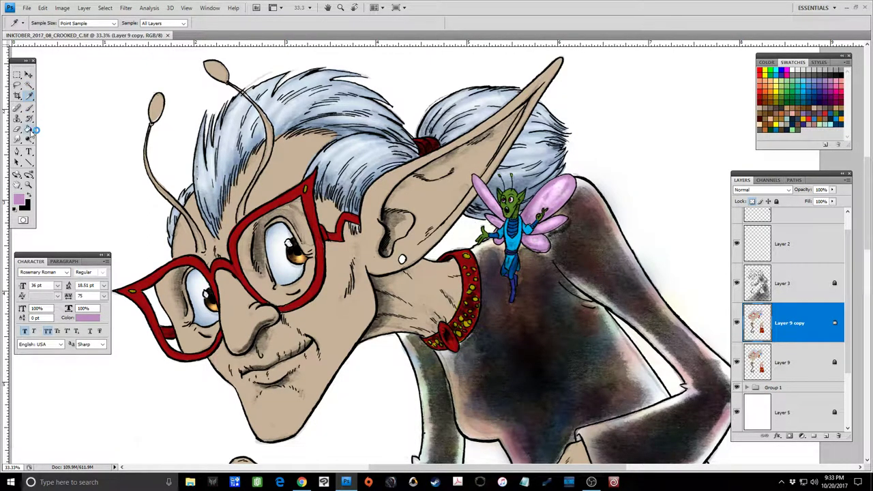
{"action": "left_click", "coordinate": [499, 211]}
{"action": "left_click", "coordinate": [29, 108]}
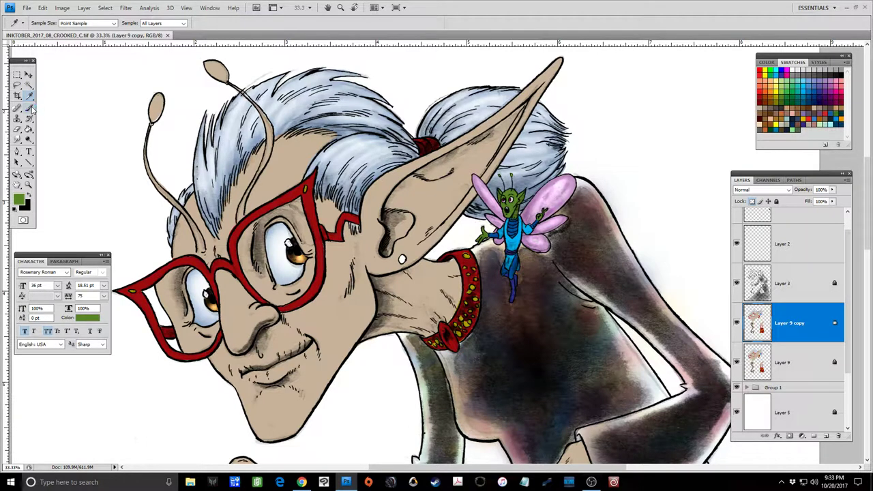
{"action": "left_click", "coordinate": [141, 23]}
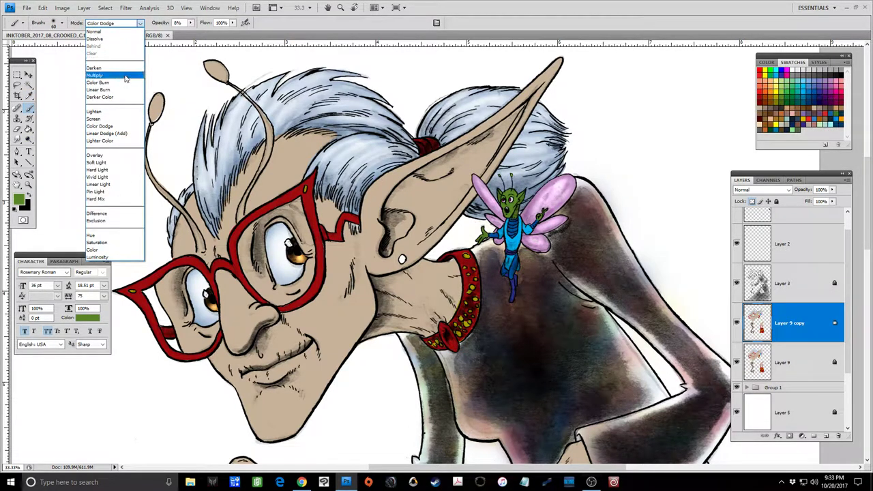
{"action": "left_click", "coordinate": [127, 79]}
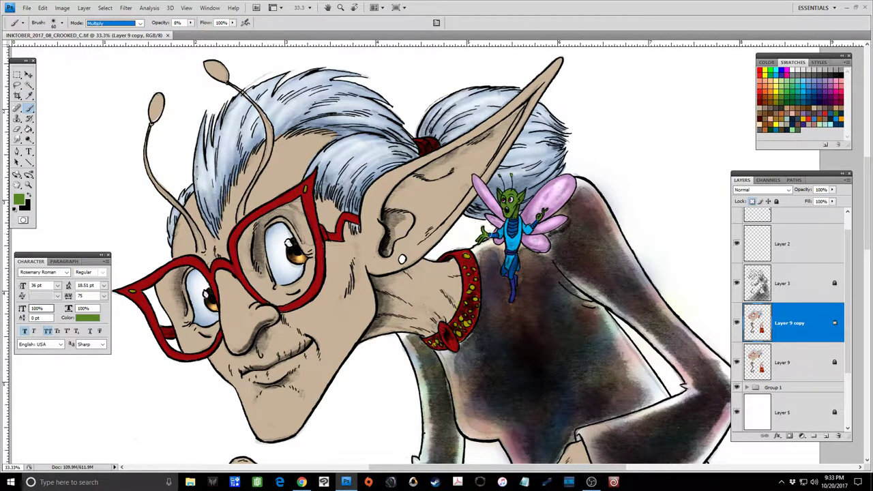
{"action": "left_click", "coordinate": [511, 227]}
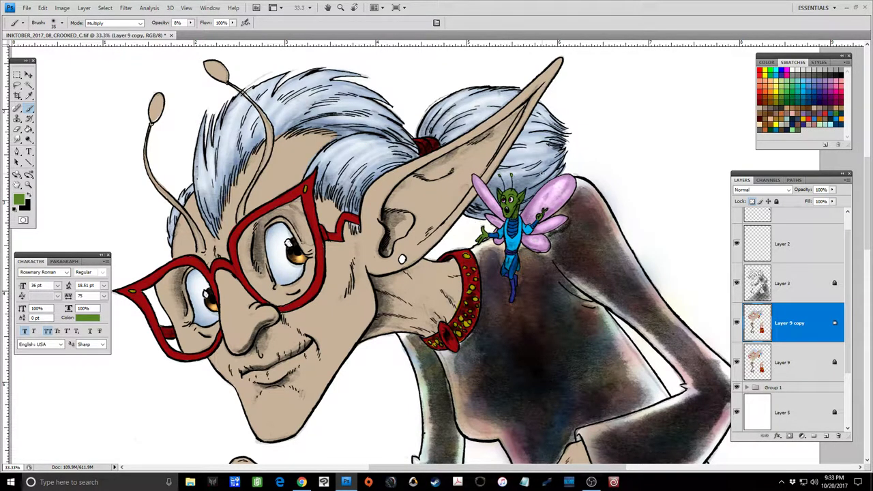
Step: Switch to Screen and dab faint highlights across the fairy's head and green skin
{"action": "left_click", "coordinate": [143, 25]}
{"action": "left_click", "coordinate": [116, 120]}
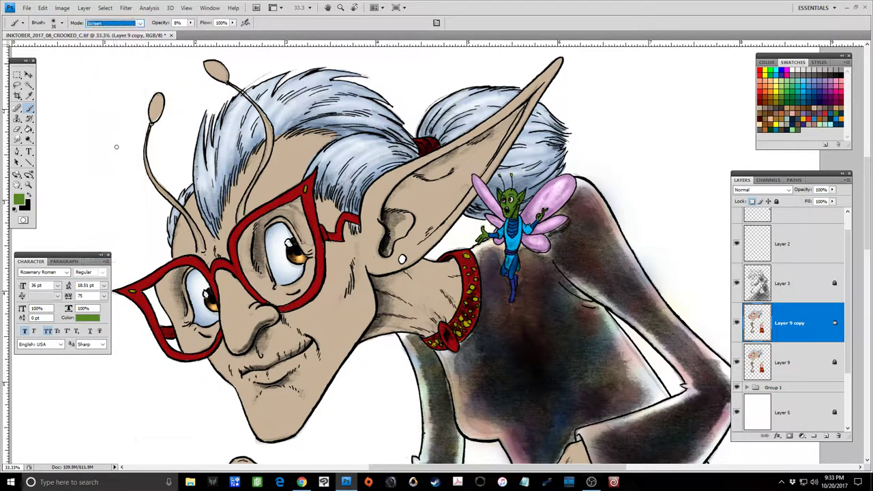
{"action": "left_click", "coordinate": [508, 193]}
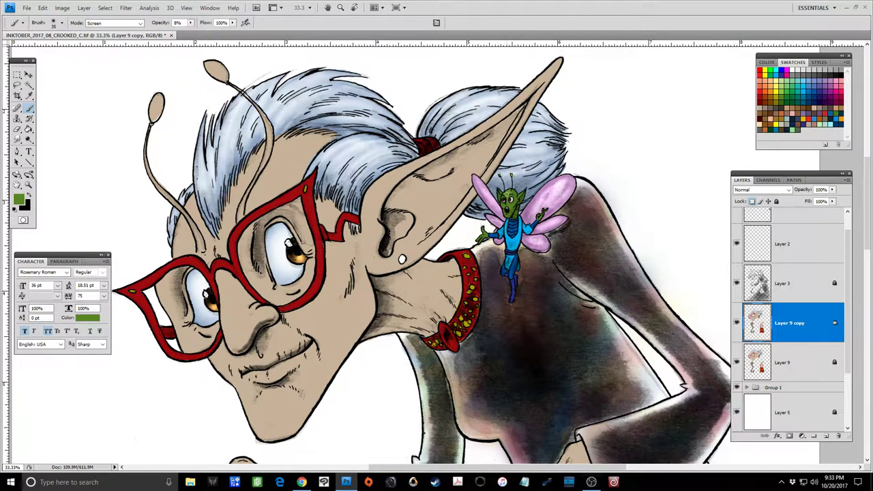
{"action": "left_click", "coordinate": [510, 193]}
{"action": "left_click", "coordinate": [510, 198]}
{"action": "left_click", "coordinate": [512, 201]}
{"action": "left_click", "coordinate": [520, 196]}
{"action": "left_click", "coordinate": [519, 196]}
{"action": "left_click", "coordinate": [513, 208]}
{"action": "left_click", "coordinate": [512, 207]}
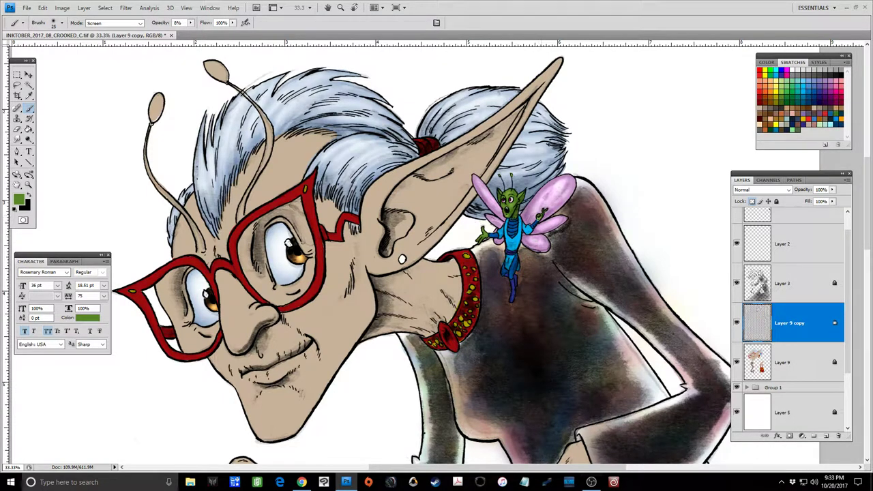
{"action": "left_click", "coordinate": [513, 208]}
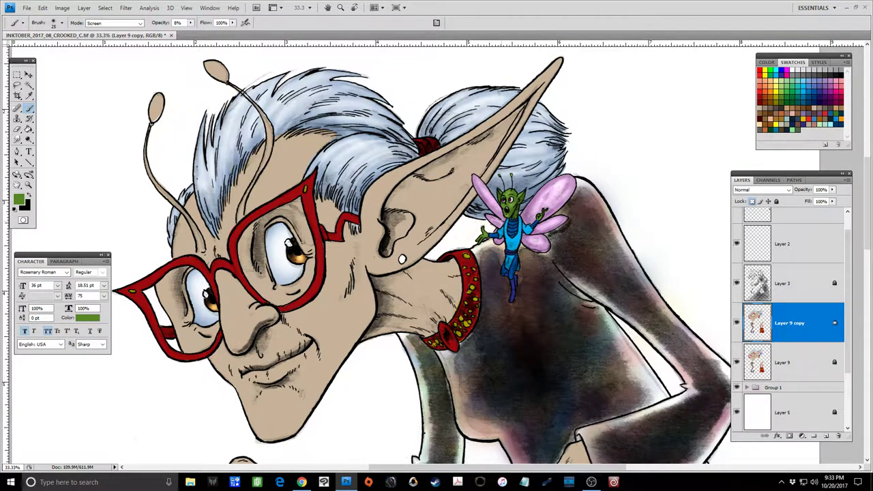
Step: Return the brush to Multiply and darken the fairy's head with a shading dab
{"action": "left_click", "coordinate": [140, 23]}
{"action": "left_click", "coordinate": [102, 75]}
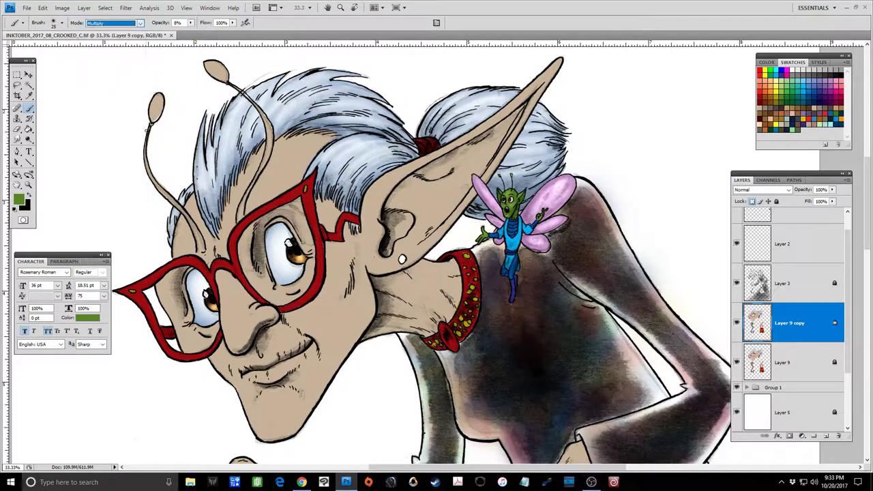
{"action": "key", "text": "Return"}
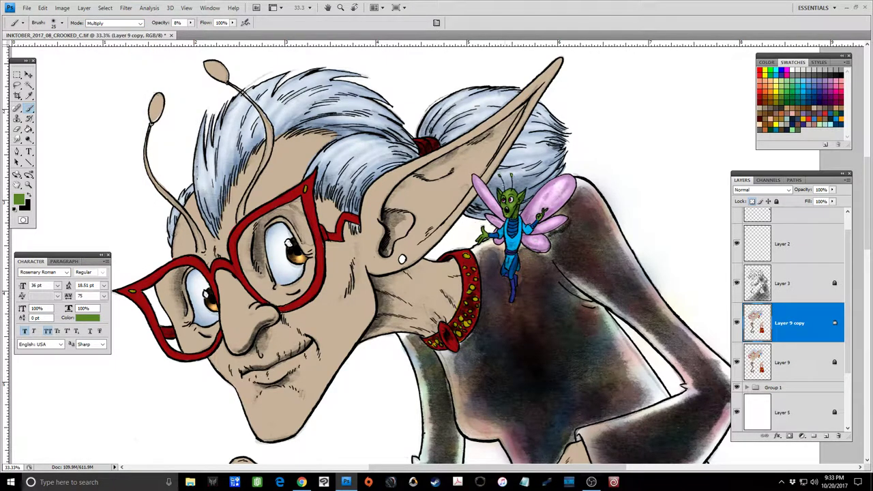
{"action": "left_click", "coordinate": [500, 196]}
Step: Magic-wand the fairy's legs and body with Shift, then sample its blue outfit as the brush colour
{"action": "left_click", "coordinate": [29, 85]}
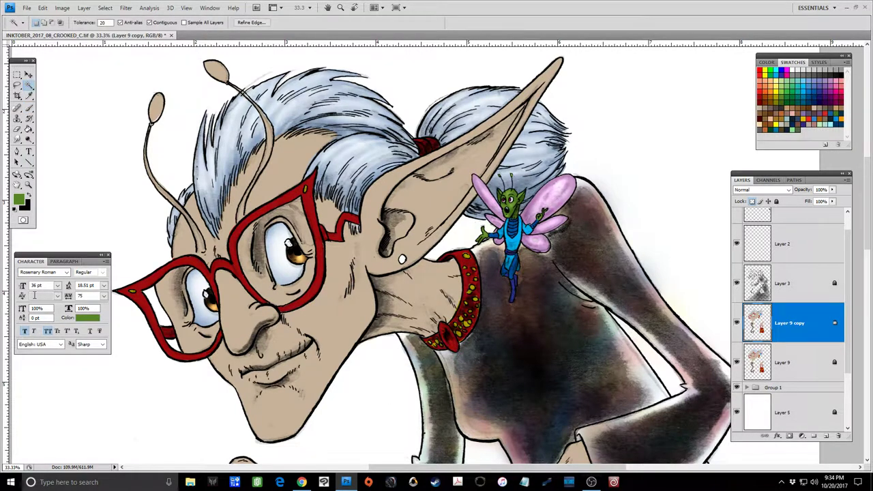
{"action": "key", "text": "shift"}
{"action": "left_click", "coordinate": [516, 271], "text": "shift"}
{"action": "left_click", "coordinate": [29, 108]}
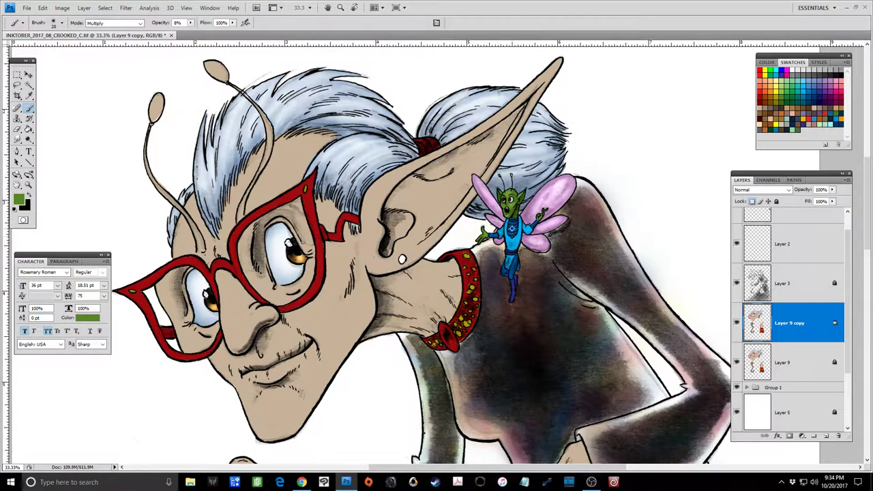
{"action": "left_click", "coordinate": [511, 230], "text": "alt"}
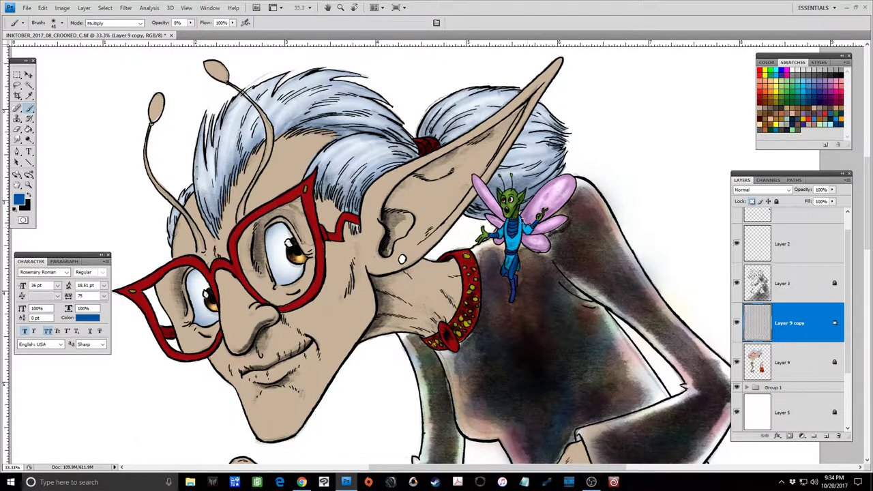
Step: Highlight the fairy's face, arm and body with faint Screen-mode blue strokes
{"action": "left_click_drag", "start_coordinate": [519, 257], "coordinate": [517, 258]}
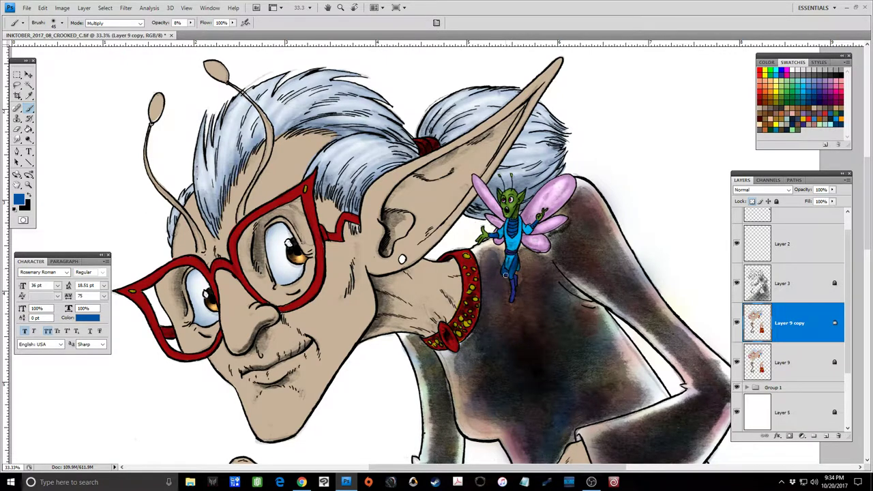
{"action": "left_click", "coordinate": [141, 23]}
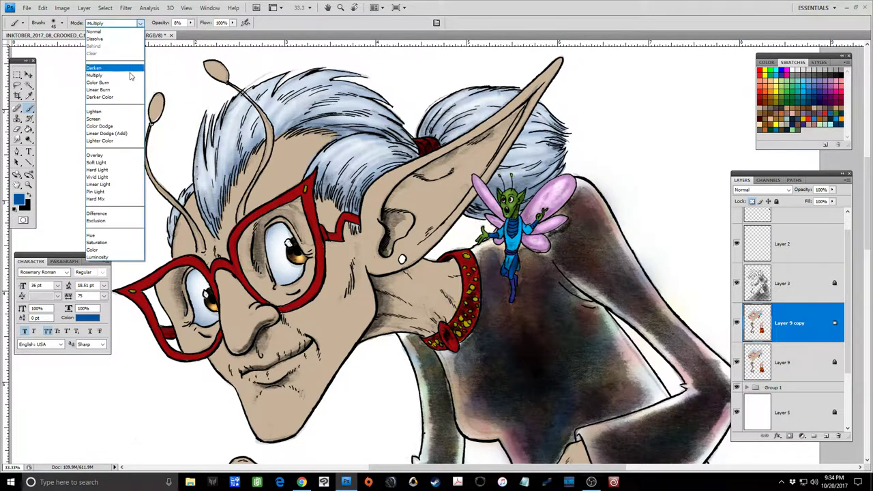
{"action": "left_click", "coordinate": [119, 121]}
{"action": "left_click", "coordinate": [512, 224]}
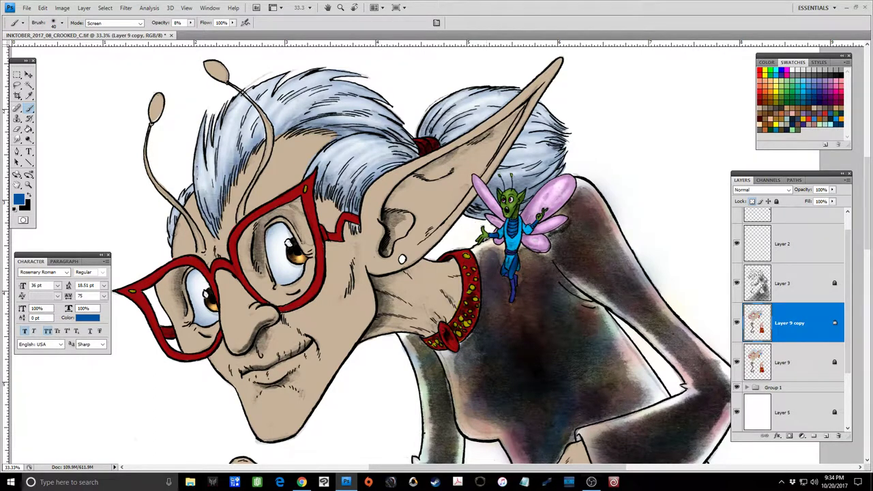
{"action": "left_click", "coordinate": [493, 236]}
{"action": "left_click", "coordinate": [515, 263]}
{"action": "left_click_drag", "start_coordinate": [504, 271], "coordinate": [506, 286]}
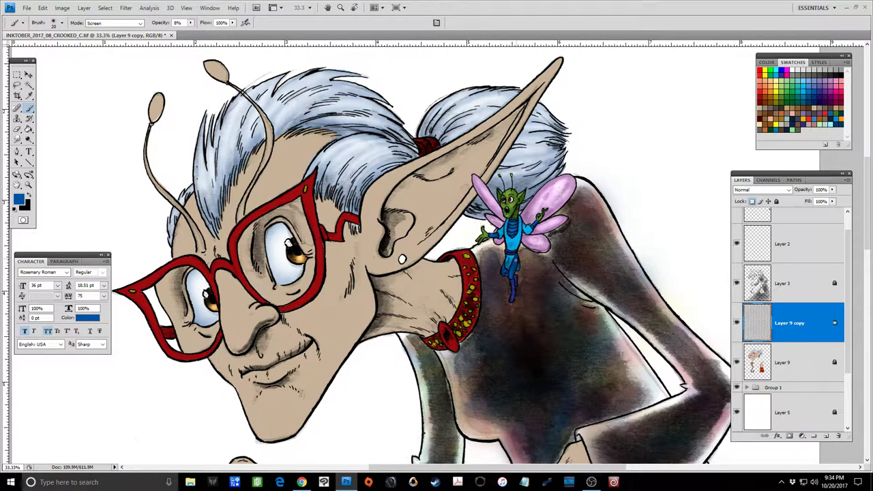
Step: Sample a dark indigo blue, select the fairy's legs, and add a faint lightening stroke
{"action": "left_click", "coordinate": [29, 95]}
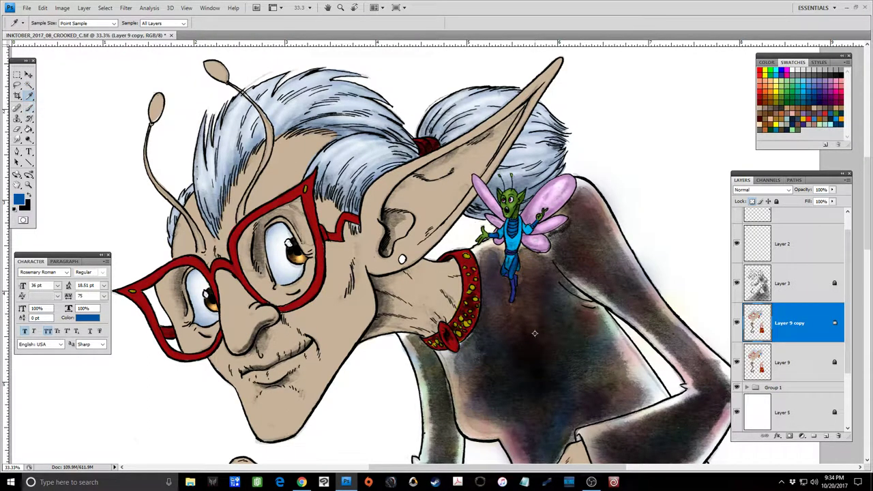
{"action": "left_click", "coordinate": [513, 287]}
{"action": "left_click", "coordinate": [28, 85]}
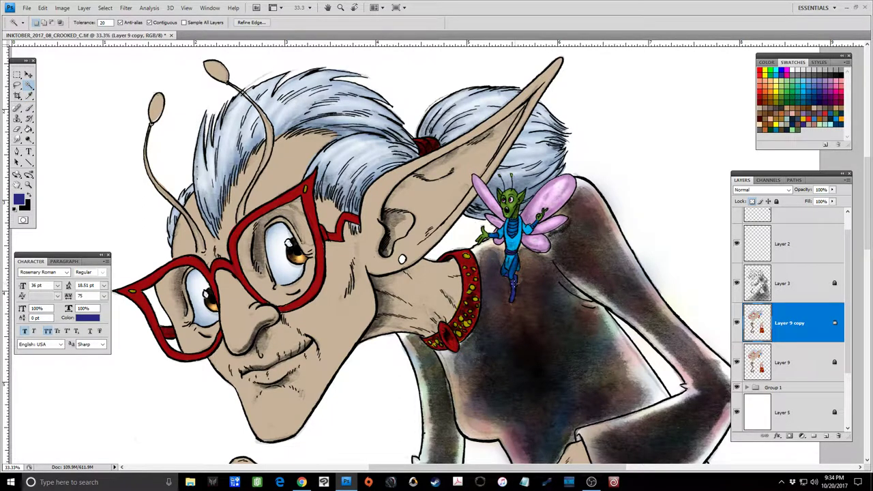
{"action": "left_click", "coordinate": [512, 285]}
{"action": "left_click", "coordinate": [30, 96]}
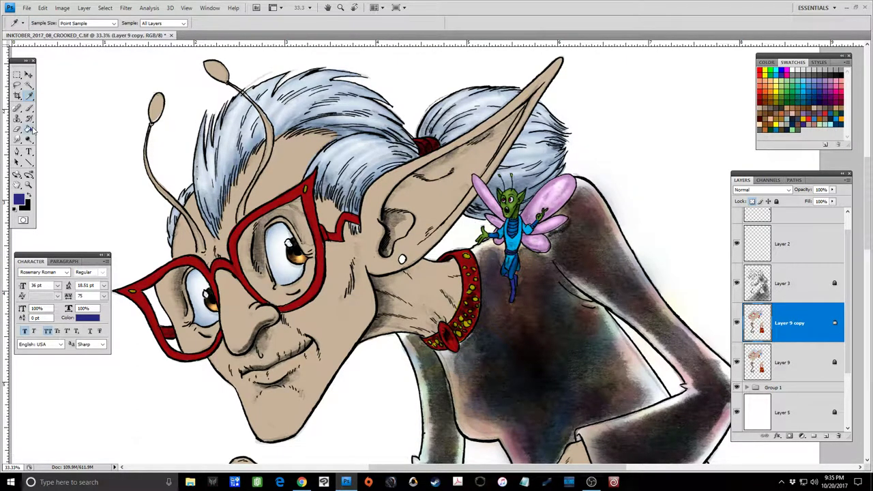
{"action": "left_click", "coordinate": [29, 108]}
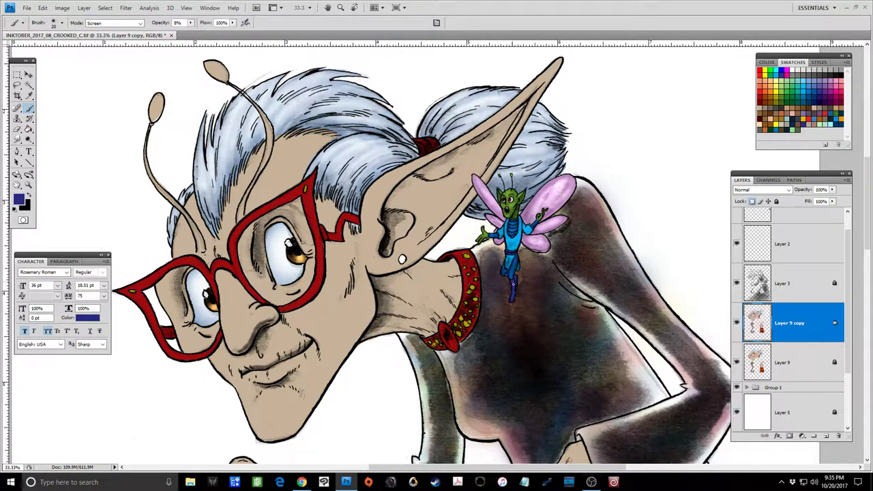
{"action": "left_click_drag", "start_coordinate": [513, 297], "coordinate": [511, 295]}
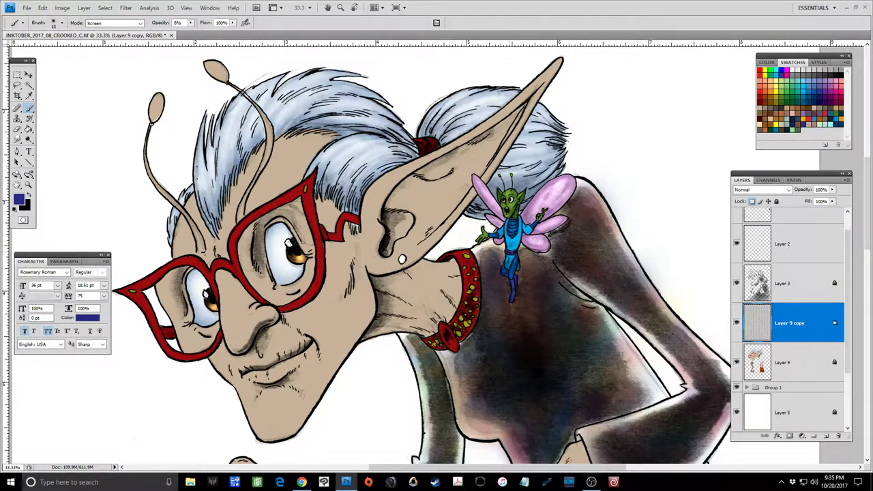
Step: Magic-wand the fairy's leg, then Lasso-subtract the excess and Shift-add its blue body
{"action": "key", "text": "w"}
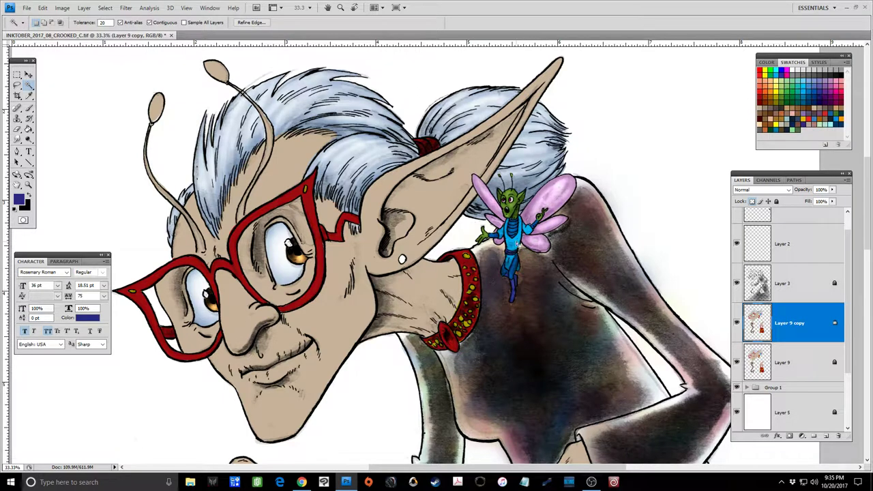
{"action": "left_click", "coordinate": [516, 289]}
{"action": "left_click", "coordinate": [17, 86]}
{"action": "left_click", "coordinate": [52, 22]}
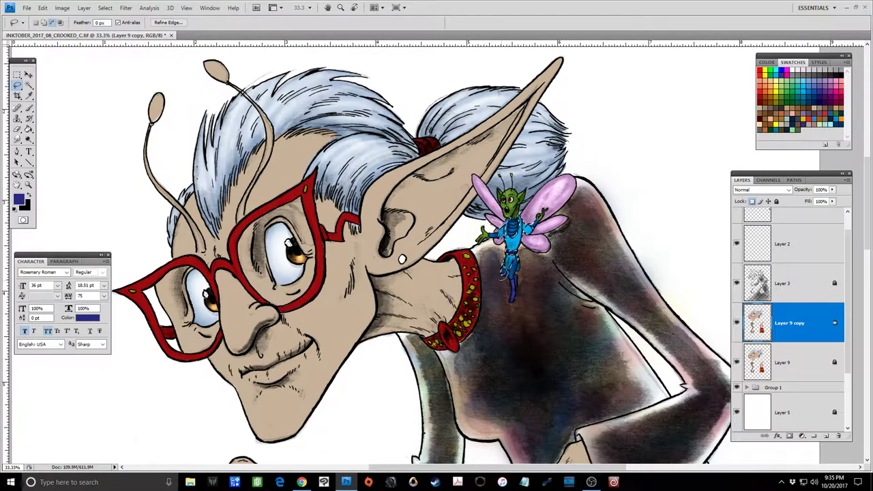
{"action": "left_click_drag", "start_coordinate": [502, 273], "coordinate": [507, 251]}
{"action": "key", "text": "shift"}
{"action": "left_click_drag", "start_coordinate": [508, 217], "coordinate": [524, 229]}
Step: Sample the fairy's cyan and set the History Brush to Multiply blending
{"action": "key", "text": "i"}
{"action": "left_click", "coordinate": [511, 252]}
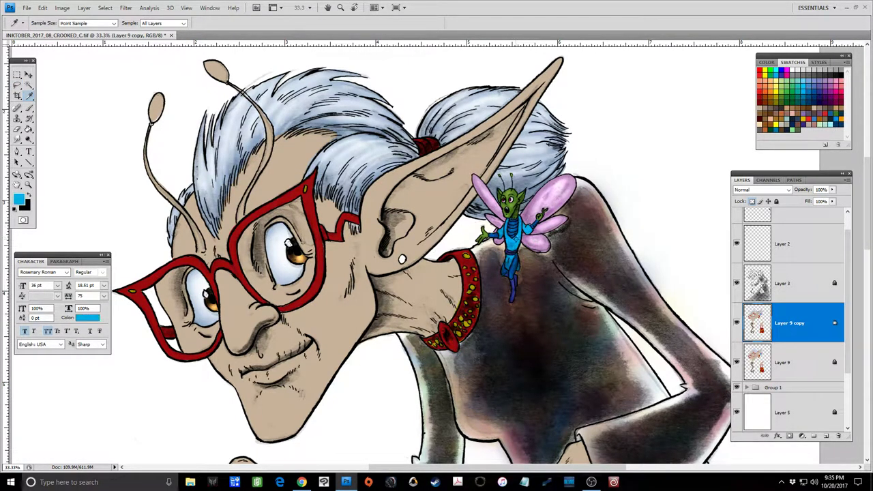
{"action": "left_click", "coordinate": [29, 119]}
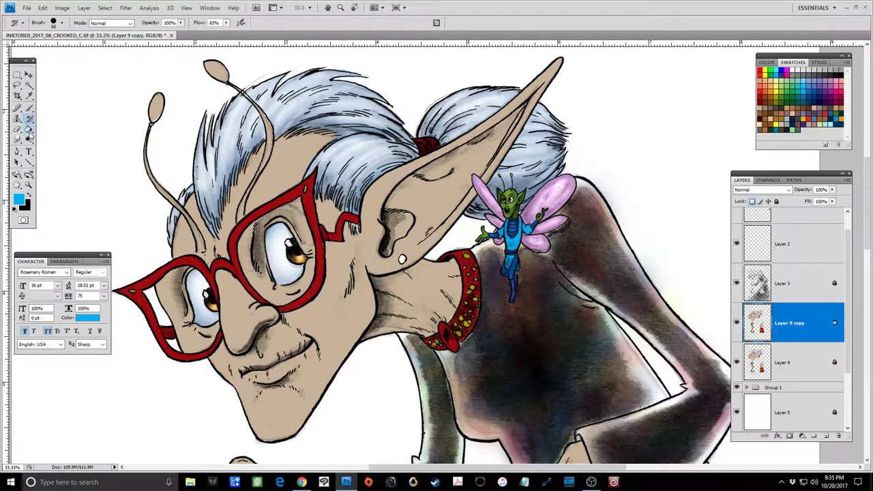
{"action": "left_click", "coordinate": [112, 22]}
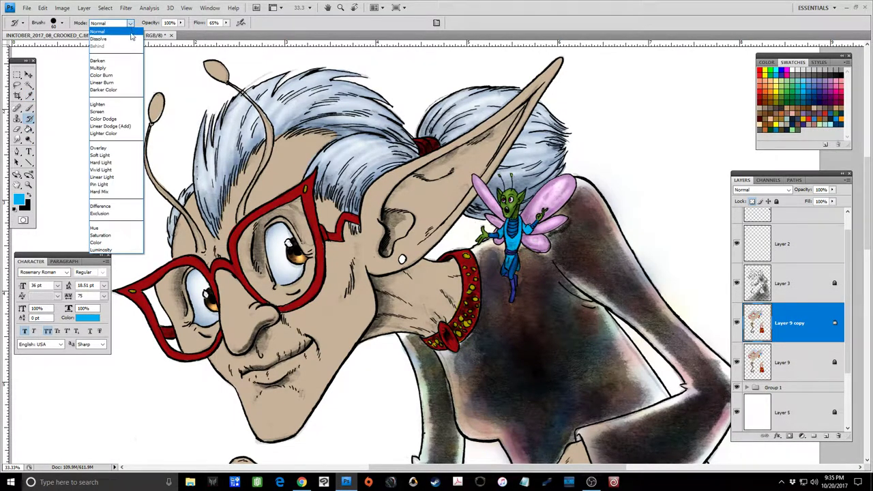
{"action": "left_click", "coordinate": [124, 69]}
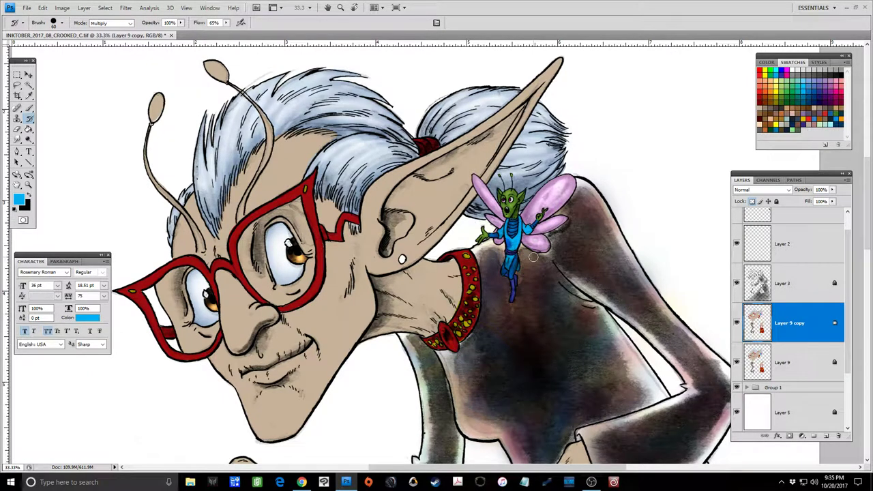
Step: Step backward twice, set brush hardness to 0%, and return to the regular Brush
{"action": "left_click", "coordinate": [42, 9]}
{"action": "left_click", "coordinate": [31, 36]}
{"action": "left_click", "coordinate": [42, 8]}
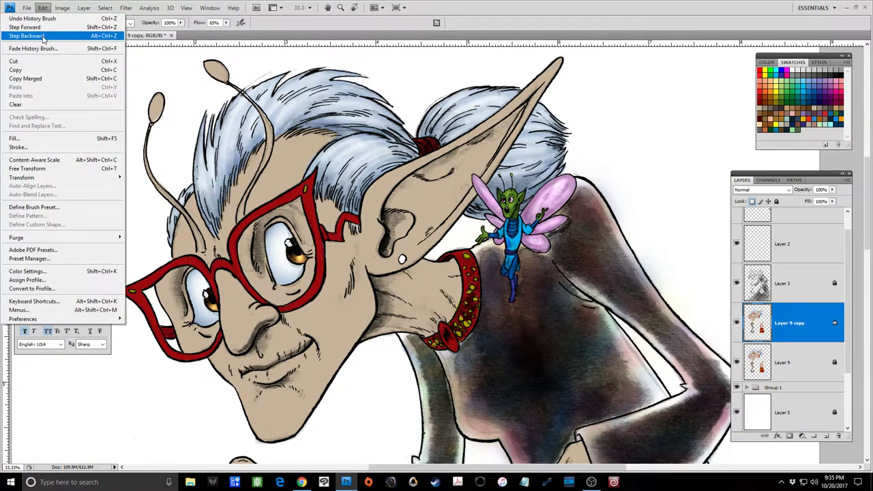
{"action": "left_click", "coordinate": [34, 35]}
{"action": "left_click", "coordinate": [62, 22]}
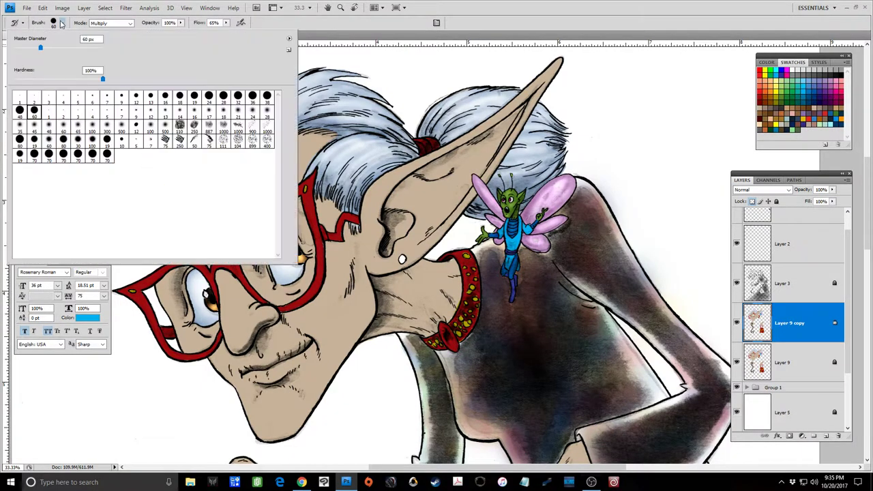
{"action": "left_click_drag", "start_coordinate": [102, 80], "coordinate": [2, 71]}
{"action": "left_click", "coordinate": [524, 346]}
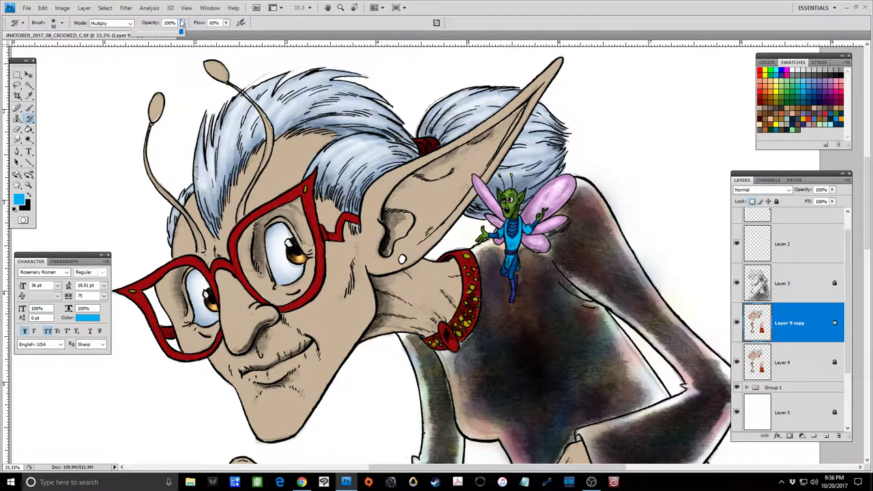
{"action": "left_click", "coordinate": [28, 111]}
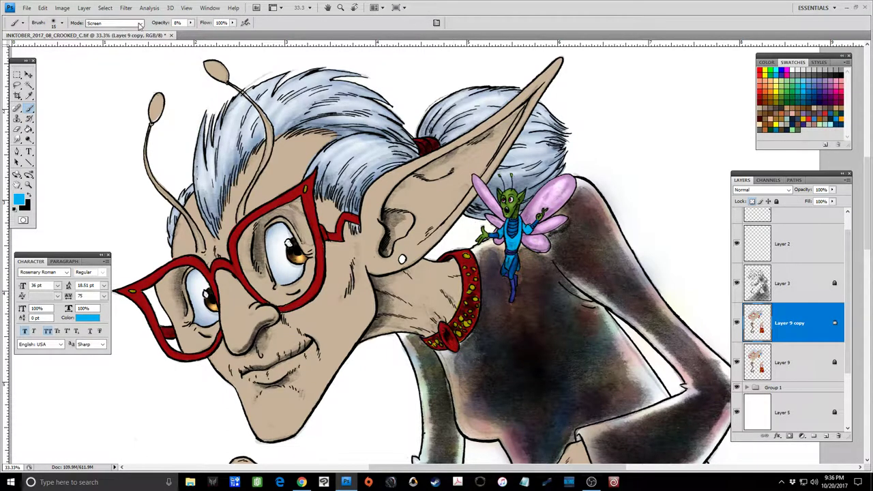
Step: Shade the fairy with a Multiply brush at 21% opacity, then set the mode back to Screen
{"action": "left_click", "coordinate": [113, 22]}
{"action": "left_click", "coordinate": [123, 76]}
{"action": "key", "text": "m"}
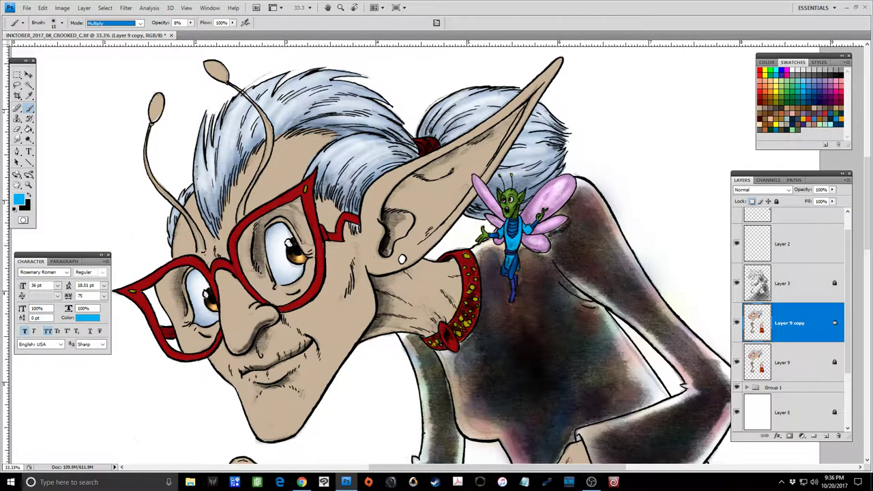
{"action": "key", "text": "Return"}
{"action": "left_click_drag", "start_coordinate": [190, 24], "coordinate": [196, 31]}
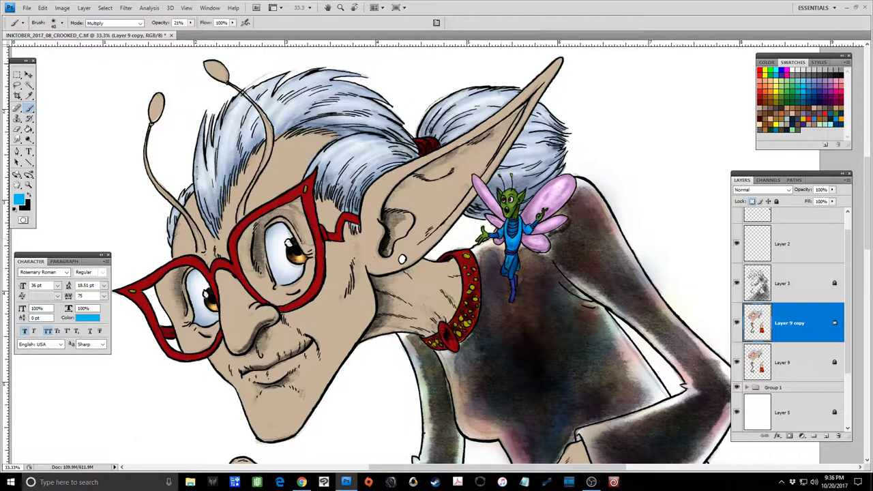
{"action": "left_click", "coordinate": [112, 22]}
{"action": "left_click", "coordinate": [119, 124]}
Step: Save the file and zoom out to about 12.5% so the whole granny fits
{"action": "left_click", "coordinate": [26, 8]}
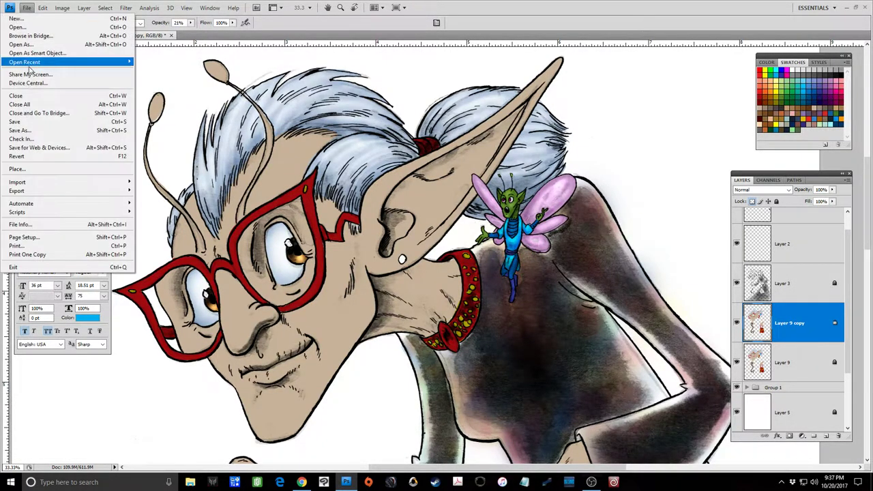
{"action": "left_click", "coordinate": [30, 122]}
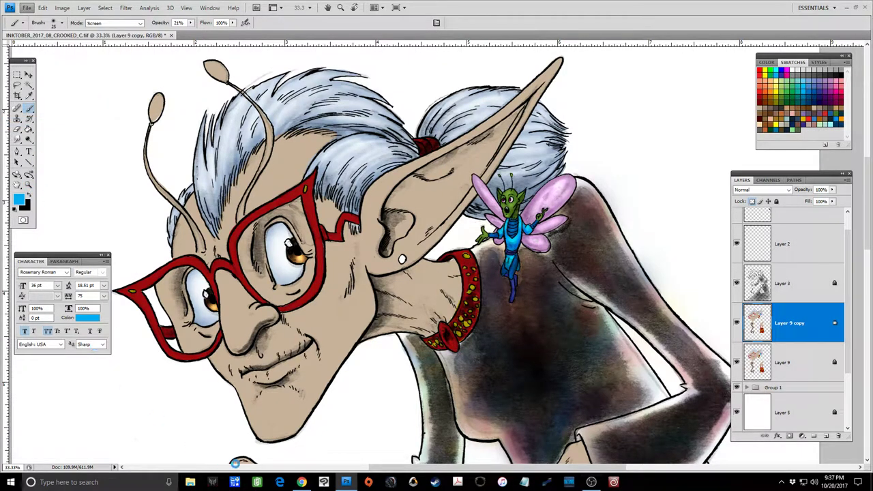
{"action": "left_click", "coordinate": [29, 183]}
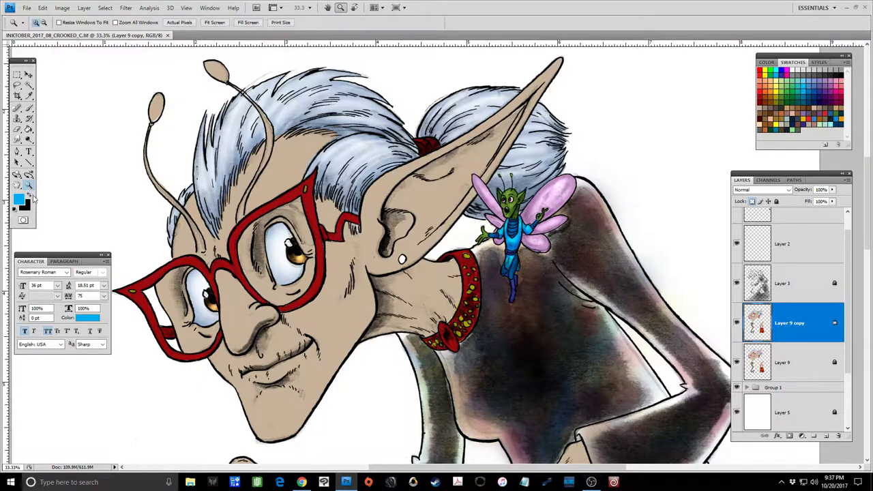
{"action": "left_click", "coordinate": [412, 317], "text": "alt"}
{"action": "left_click", "coordinate": [215, 23]}
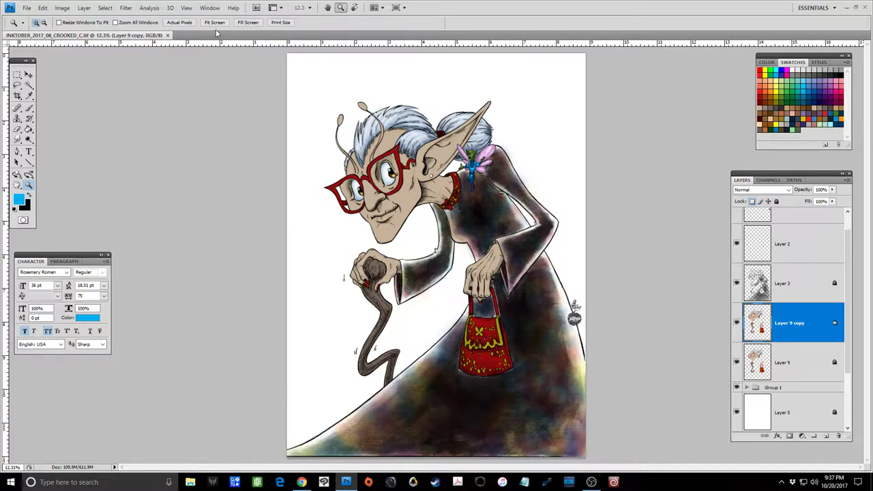
Step: Select the granny's face skin, deselect it, and sample the skin tan as painting colour
{"action": "left_click", "coordinate": [28, 84]}
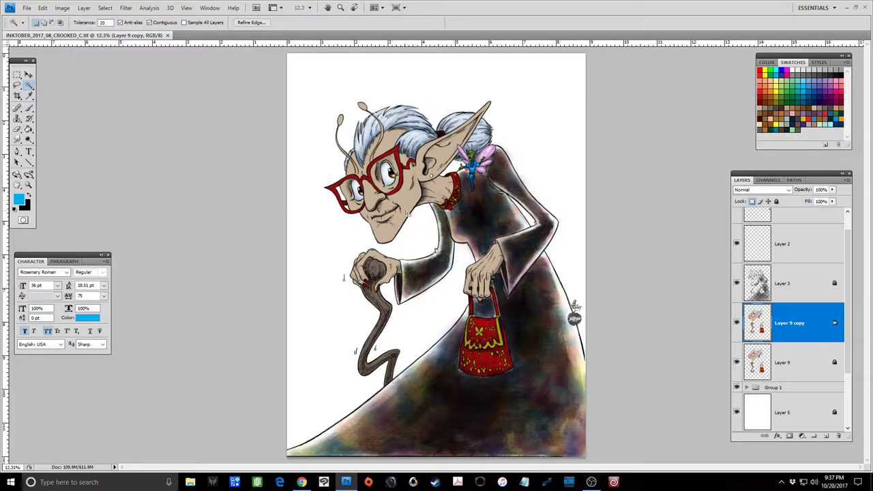
{"action": "left_click", "coordinate": [406, 212]}
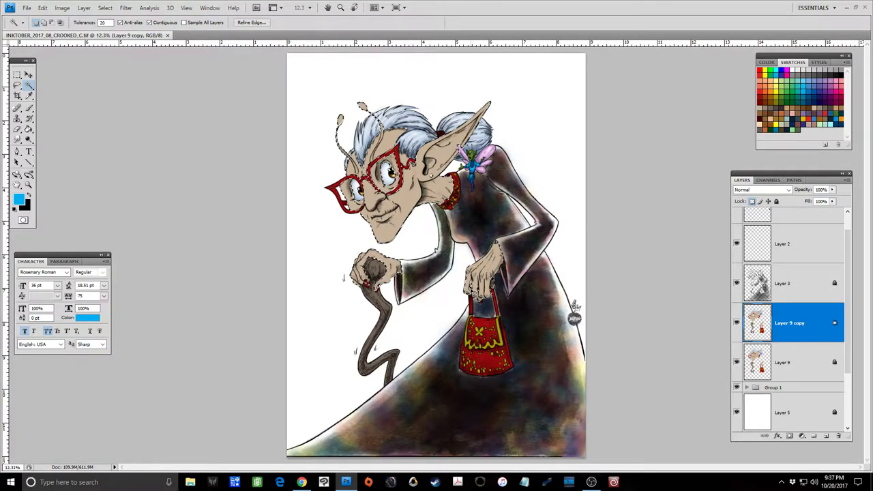
{"action": "key", "text": "ctrl+d"}
{"action": "key", "text": "i"}
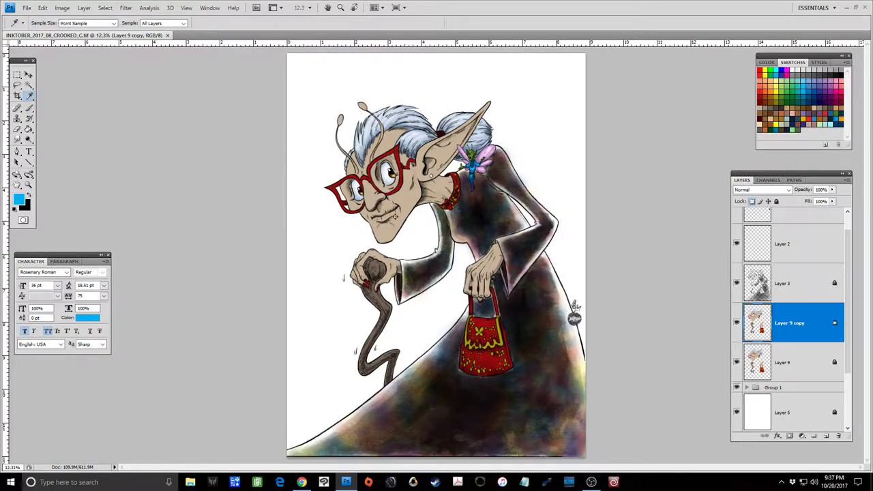
{"action": "left_click", "coordinate": [410, 203]}
Step: Set the brush to Multiply at 12% opacity and shade along the neck at 200 px
{"action": "left_click", "coordinate": [30, 110]}
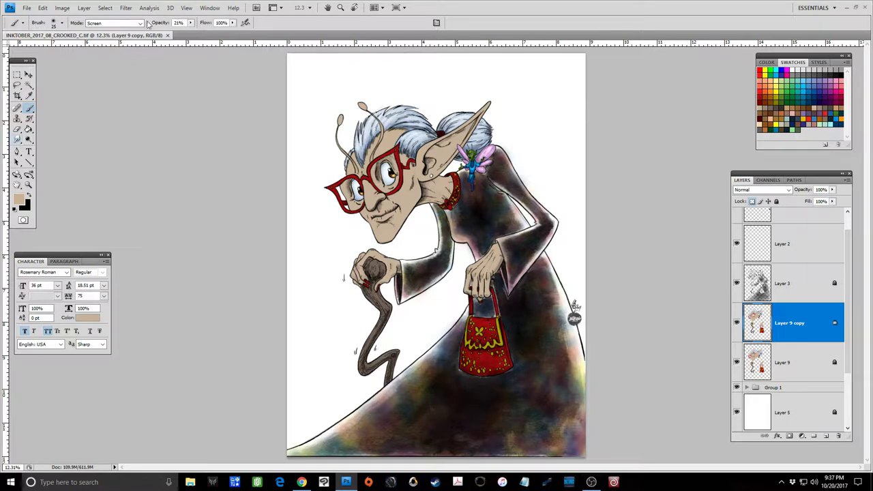
{"action": "left_click", "coordinate": [143, 23]}
{"action": "left_click", "coordinate": [123, 76]}
{"action": "left_click_drag", "start_coordinate": [191, 23], "coordinate": [179, 73]}
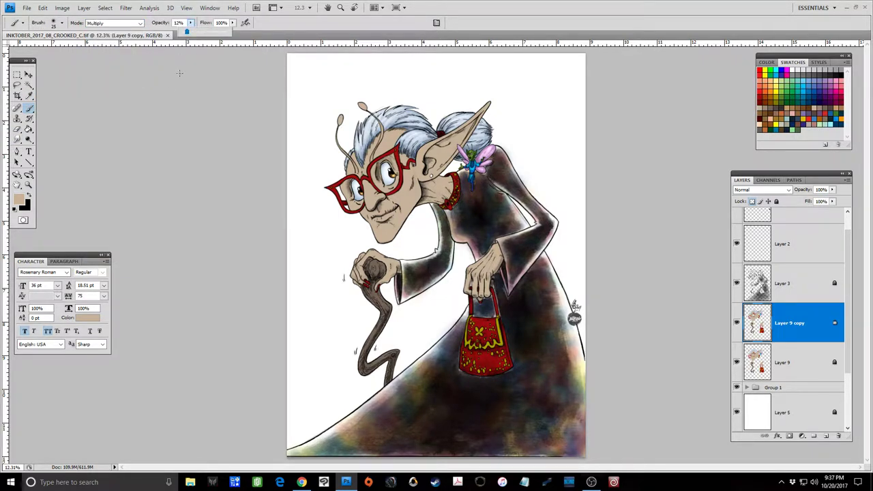
{"action": "key", "text": "bracketright"}
{"action": "key", "text": "bracketright"}
{"action": "key", "text": "bracketright"}
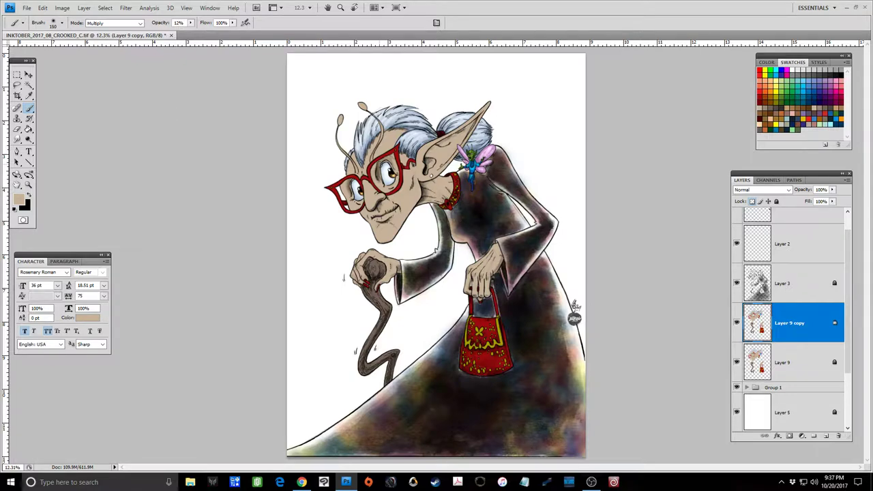
{"action": "key", "text": "bracketleft"}
{"action": "key", "text": "bracketleft"}
{"action": "left_click_drag", "start_coordinate": [428, 187], "coordinate": [428, 199]}
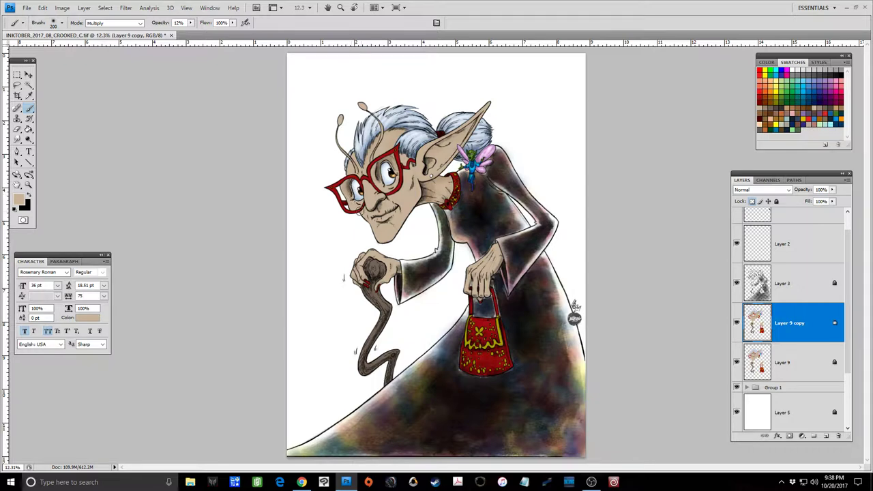
Step: Shade beside the left eye and the cheeks below the eye and nose, sizing 100-200 px
{"action": "key", "text": "bracketleft"}
{"action": "key", "text": "bracketleft"}
{"action": "key", "text": "bracketleft"}
{"action": "key", "text": "bracketright"}
{"action": "key", "text": "bracketright"}
{"action": "key", "text": "bracketright"}
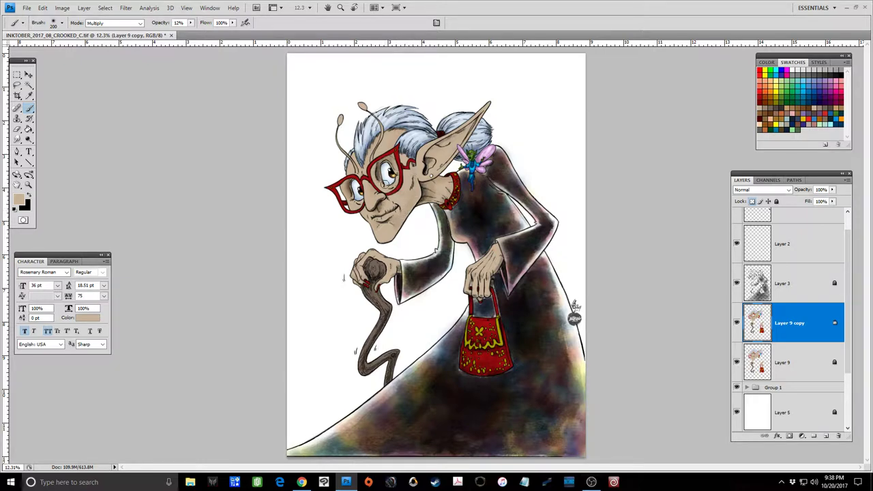
{"action": "left_click", "coordinate": [382, 172]}
{"action": "left_click_drag", "start_coordinate": [371, 197], "coordinate": [372, 190]}
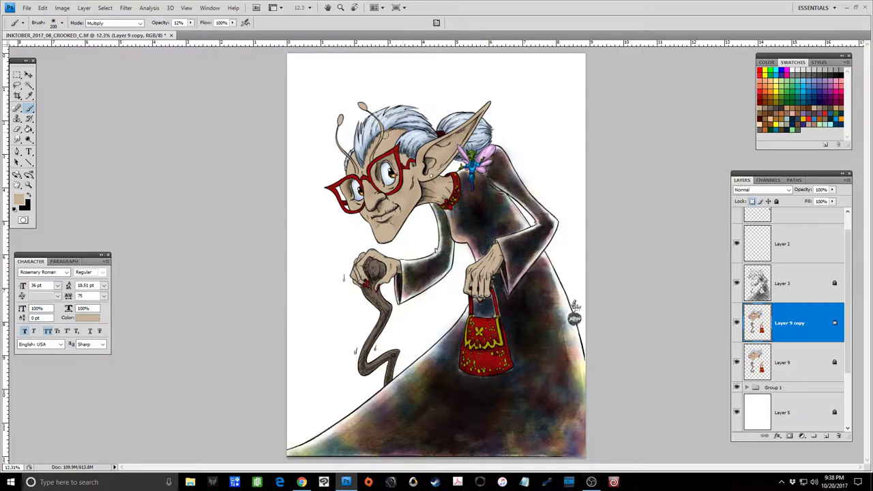
{"action": "key", "text": "bracketleft"}
{"action": "key", "text": "bracketleft"}
{"action": "key", "text": "bracketleft"}
{"action": "key", "text": "bracketleft"}
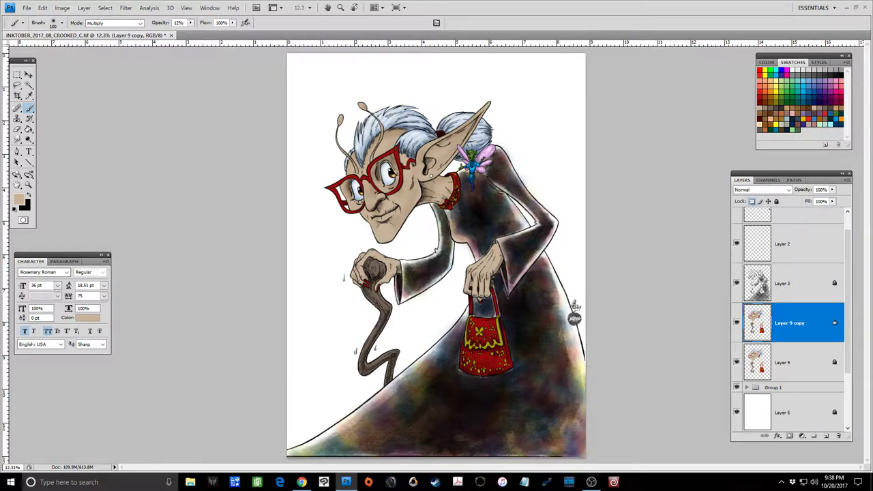
{"action": "left_click_drag", "start_coordinate": [365, 209], "coordinate": [365, 216]}
{"action": "key", "text": "bracketright"}
{"action": "key", "text": "bracketright"}
{"action": "key", "text": "bracketleft"}
{"action": "key", "text": "bracketleft"}
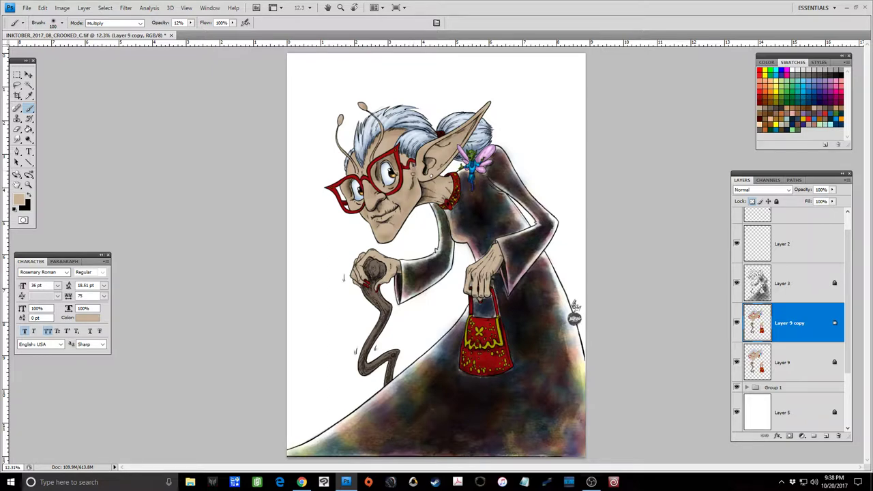
{"action": "key", "text": "bracketright"}
{"action": "key", "text": "bracketright"}
{"action": "key", "text": "bracketright"}
Step: Magic-wand the granny's tan skin areas, hide the selection outline, and return to the Brush
{"action": "left_click", "coordinate": [29, 84]}
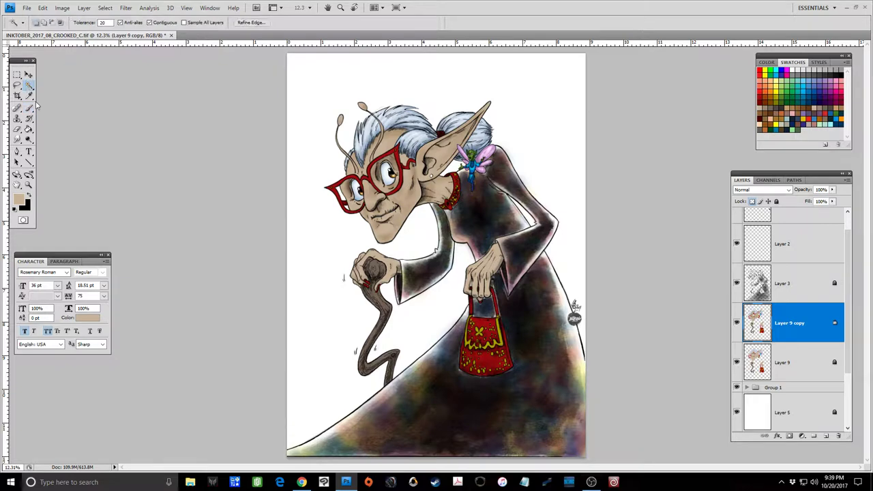
{"action": "left_click", "coordinate": [402, 158]}
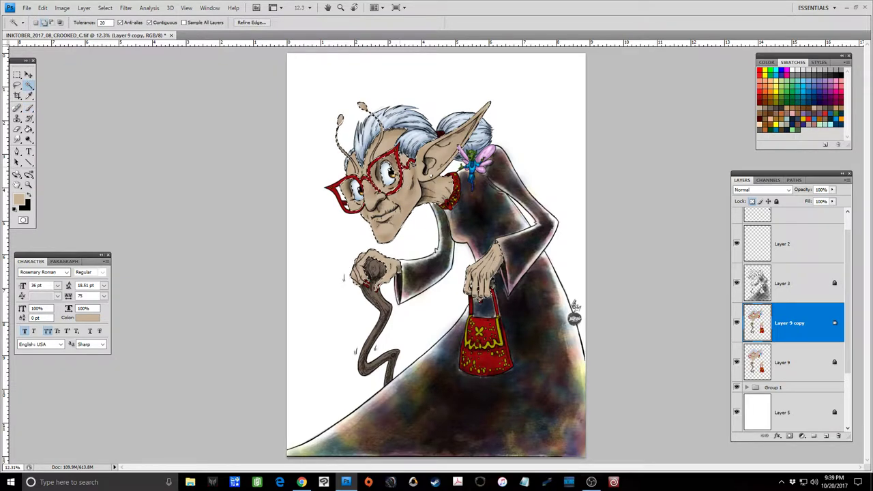
{"action": "key", "text": "ctrl+h"}
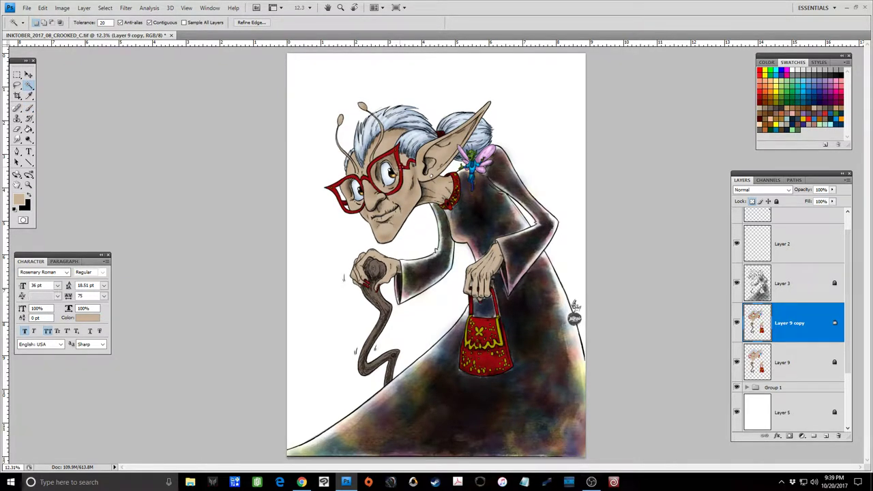
{"action": "key", "text": "b"}
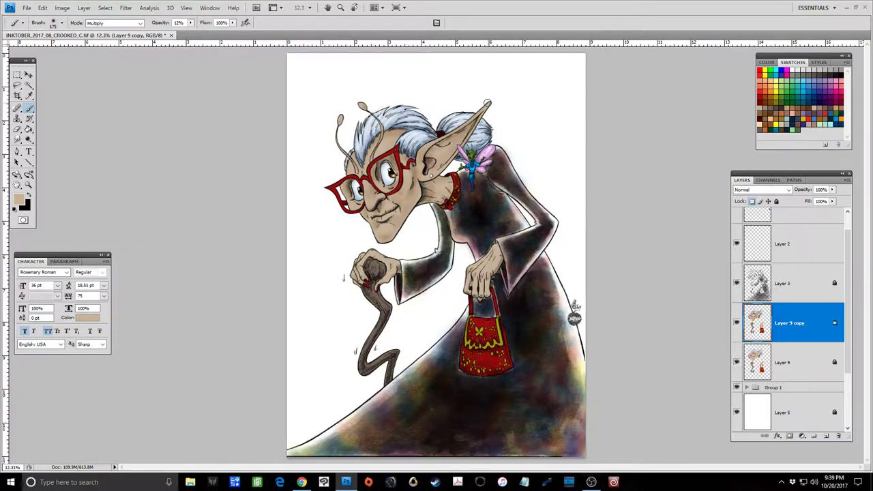
Step: Paint Multiply shadows on the neck, cane hand and purse hand, ending at an 80 px brush
{"action": "key", "text": "bracketleft"}
{"action": "key", "text": "bracketleft"}
{"action": "key", "text": "bracketright"}
{"action": "key", "text": "bracketright"}
{"action": "key", "text": "bracketleft"}
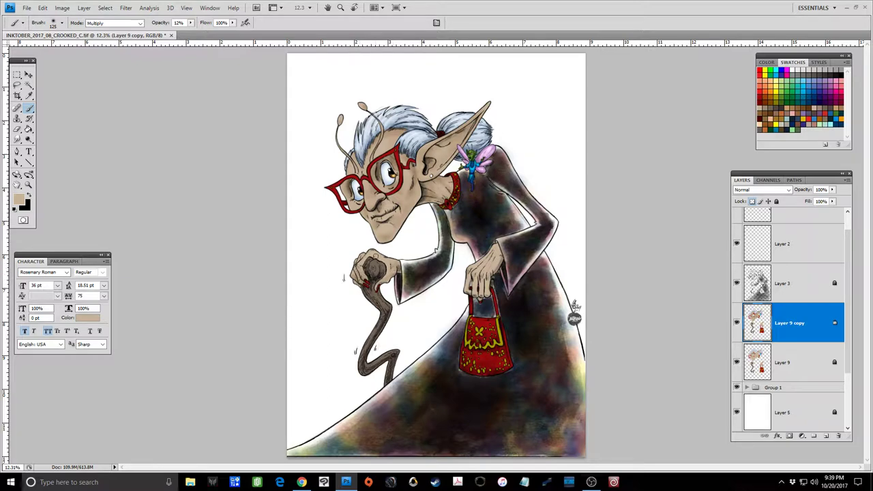
{"action": "key", "text": "bracketright"}
{"action": "key", "text": "bracketleft"}
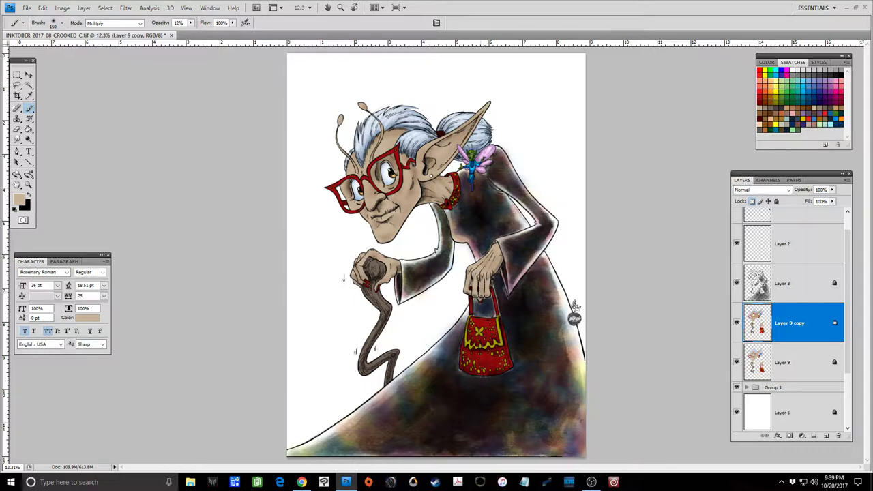
{"action": "key", "text": "bracketleft"}
{"action": "key", "text": "bracketleft"}
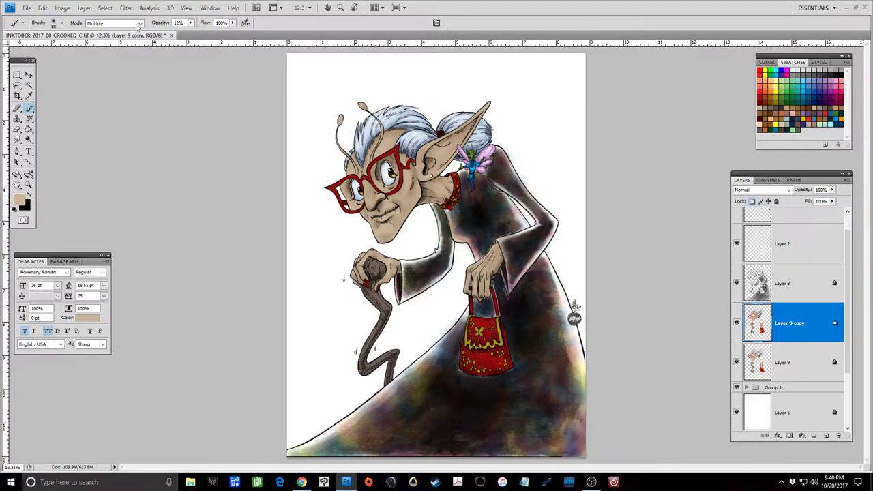
Step: Switch the brush to Screen and lighten the skin around the mouth, chin and ear at 90 px
{"action": "left_click", "coordinate": [114, 22]}
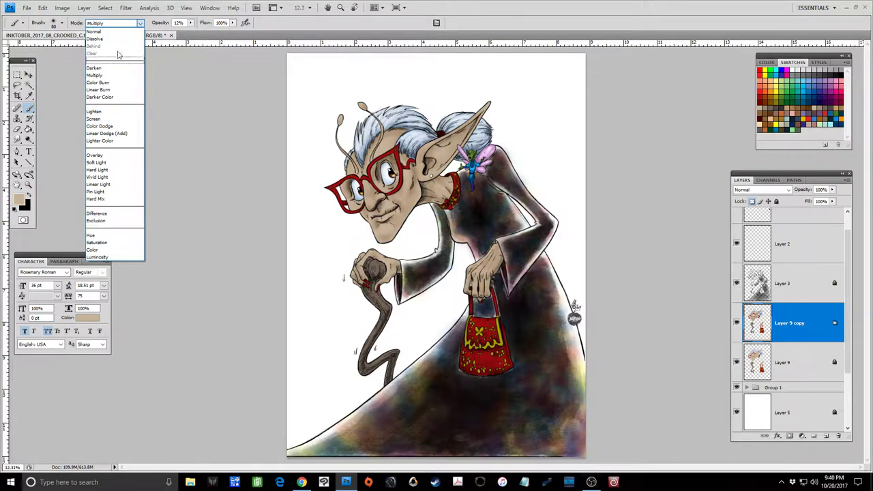
{"action": "left_click", "coordinate": [114, 120]}
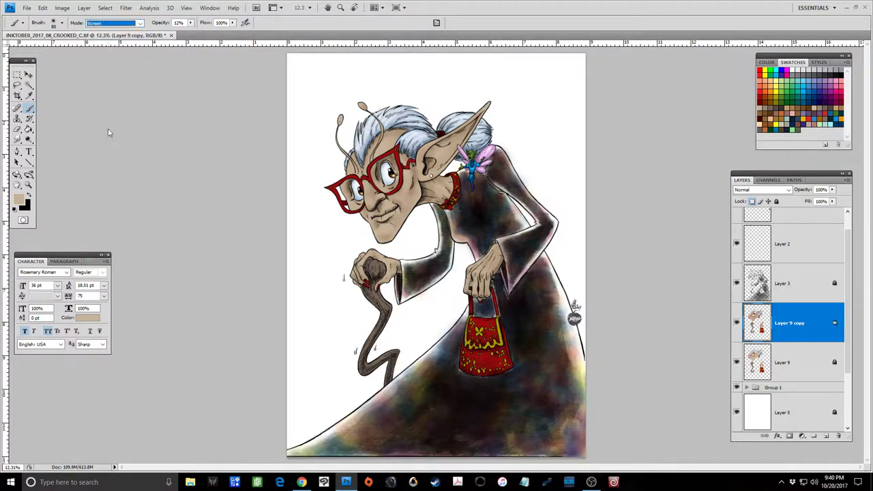
{"action": "key", "text": "bracketright"}
{"action": "key", "text": "bracketright"}
{"action": "key", "text": "bracketright"}
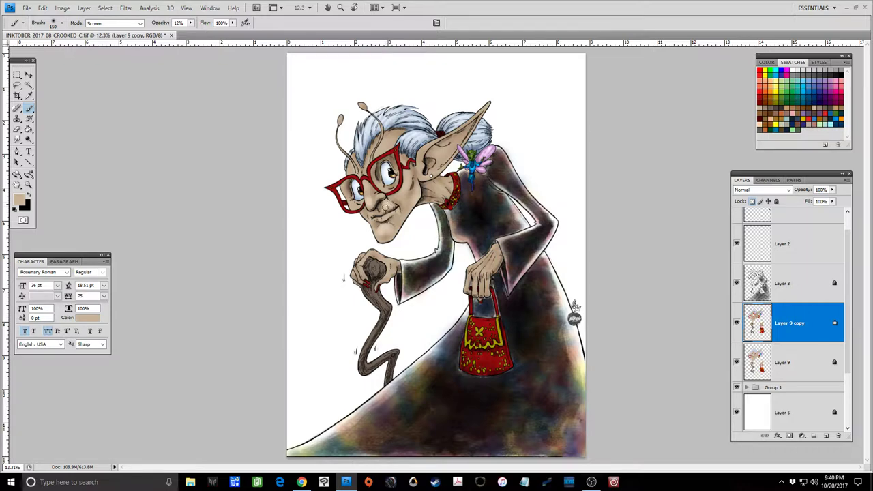
{"action": "key", "text": "bracketleft"}
{"action": "key", "text": "bracketleft"}
{"action": "key", "text": "bracketleft"}
{"action": "key", "text": "bracketleft"}
{"action": "key", "text": "bracketleft"}
{"action": "key", "text": "bracketleft"}
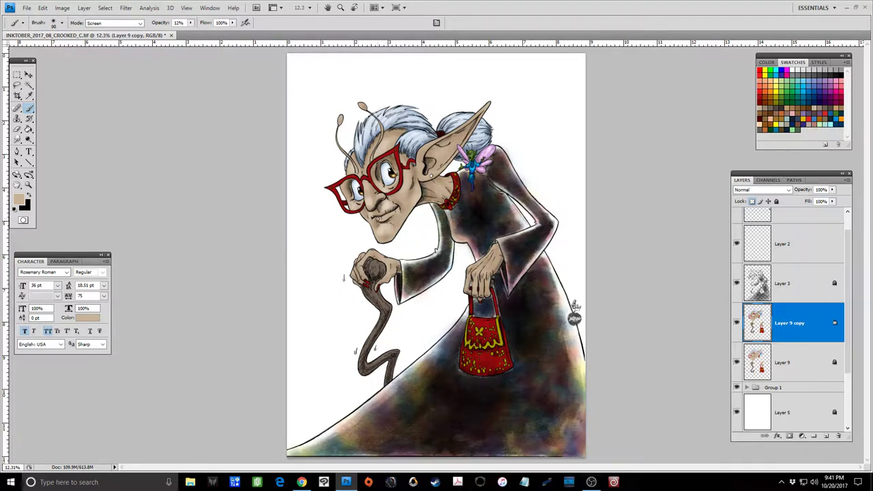
{"action": "left_click_drag", "start_coordinate": [378, 220], "coordinate": [382, 219]}
{"action": "key", "text": "bracketright"}
{"action": "key", "text": "bracketright"}
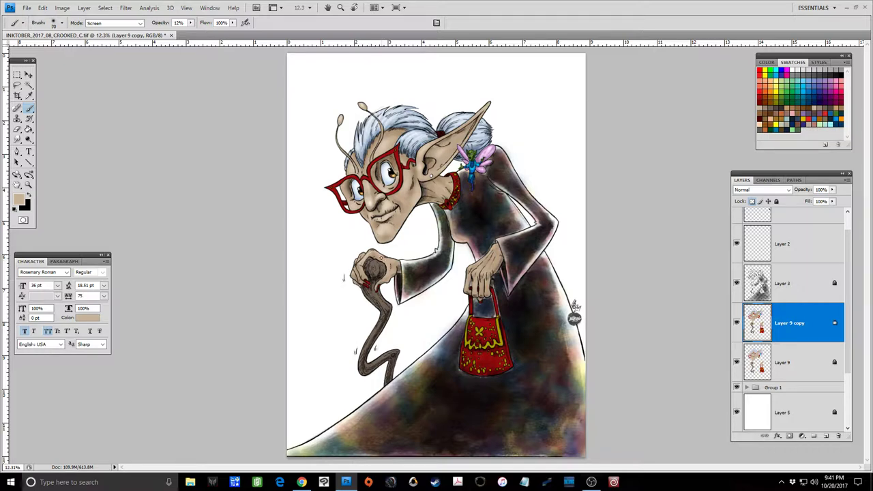
{"action": "key", "text": "bracketright"}
{"action": "key", "text": "bracketright"}
{"action": "key", "text": "bracketright"}
Step: Paint soft Screen highlights on the fingers near the purse strap and on the ear, resizing the brush as needed
{"action": "key", "text": "bracketleft"}
{"action": "key", "text": "bracketleft"}
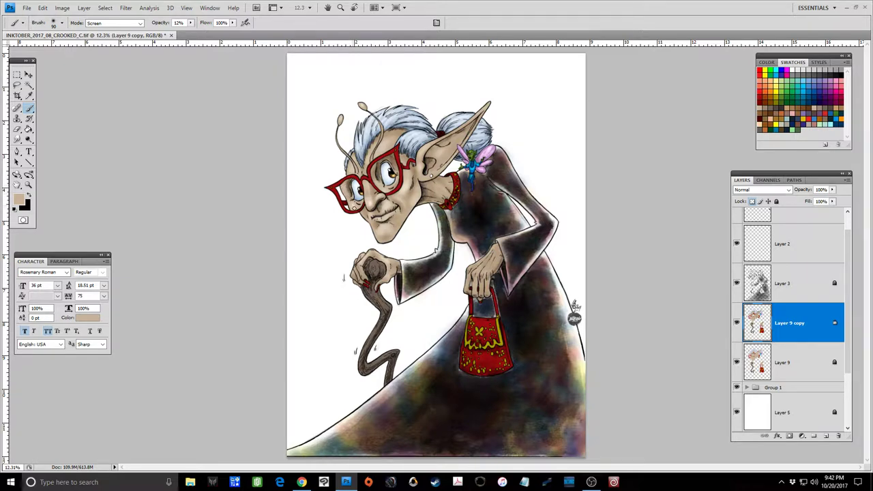
{"action": "key", "text": "bracketleft"}
{"action": "key", "text": "bracketleft"}
{"action": "key", "text": "bracketleft"}
{"action": "key", "text": "bracketleft"}
{"action": "key", "text": "bracketleft"}
{"action": "key", "text": "bracketleft"}
{"action": "key", "text": "bracketright"}
{"action": "key", "text": "bracketright"}
{"action": "key", "text": "bracketleft"}
{"action": "key", "text": "bracketleft"}
{"action": "key", "text": "bracketleft"}
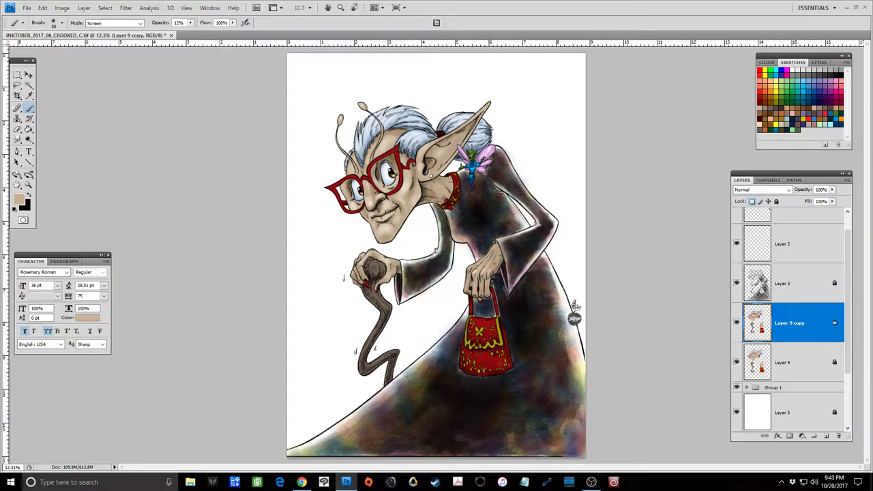
{"action": "key", "text": "bracketright"}
{"action": "key", "text": "bracketright"}
{"action": "key", "text": "bracketright"}
{"action": "key", "text": "bracketleft"}
{"action": "key", "text": "bracketleft"}
{"action": "key", "text": "bracketleft"}
{"action": "left_click_drag", "start_coordinate": [474, 280], "coordinate": [475, 286]}
{"action": "key", "text": "bracketright"}
{"action": "key", "text": "bracketright"}
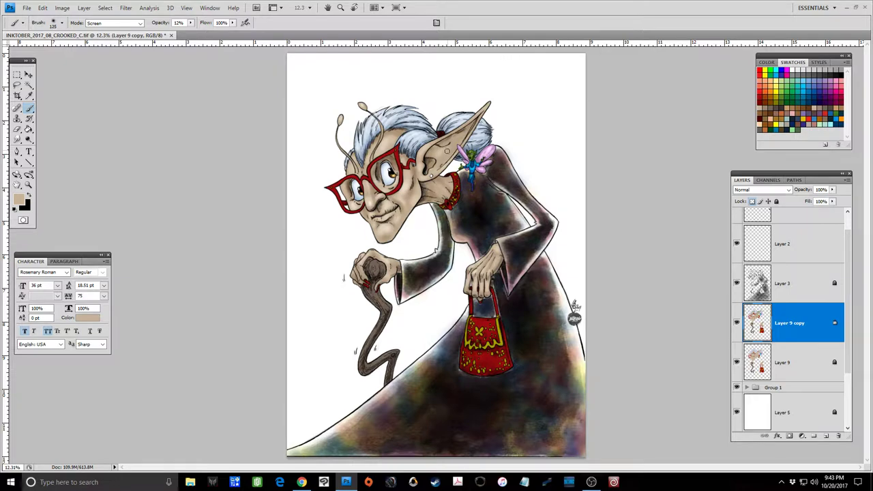
{"action": "key", "text": "bracketleft"}
{"action": "key", "text": "bracketleft"}
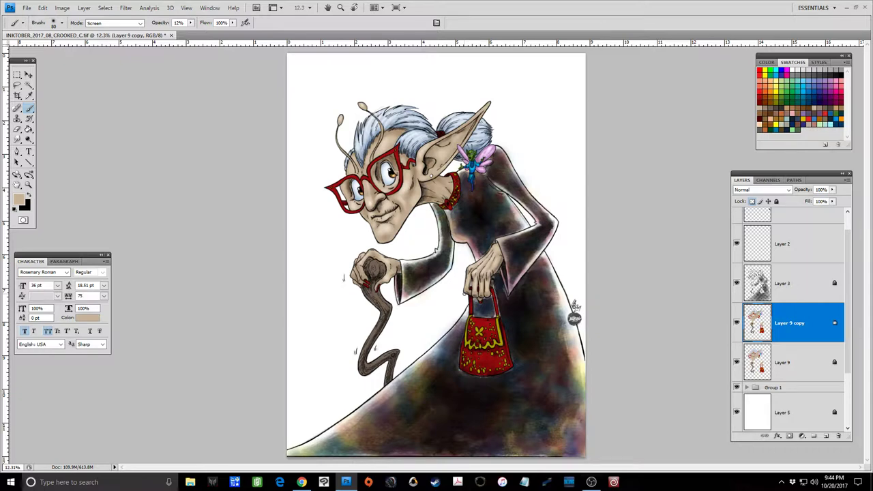
Step: Pick brown from Swatches as the painting colour and set the brush Mode back to Normal
{"action": "left_click", "coordinate": [768, 121]}
{"action": "left_click", "coordinate": [140, 24]}
{"action": "left_click", "coordinate": [105, 27]}
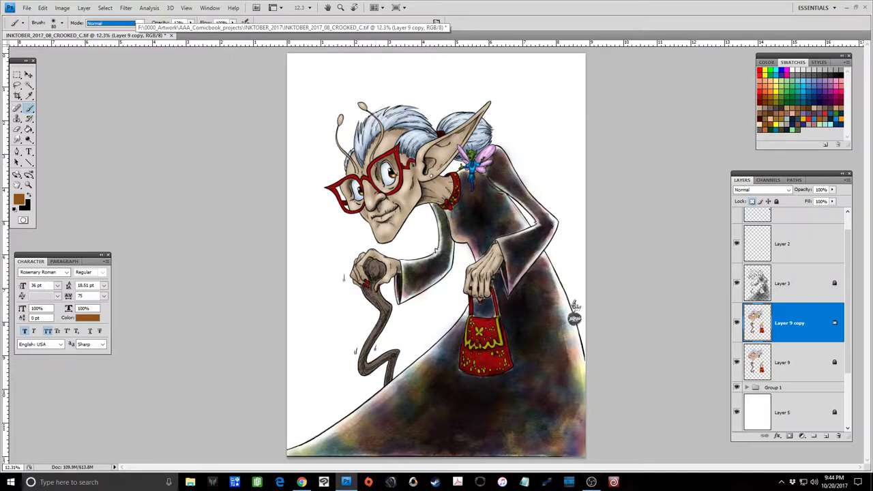
Step: Resize the 12% brush between 175 and 90 px for dress shading and make black the foreground colour
{"action": "key", "text": "bracketright"}
{"action": "key", "text": "bracketright"}
{"action": "key", "text": "bracketright"}
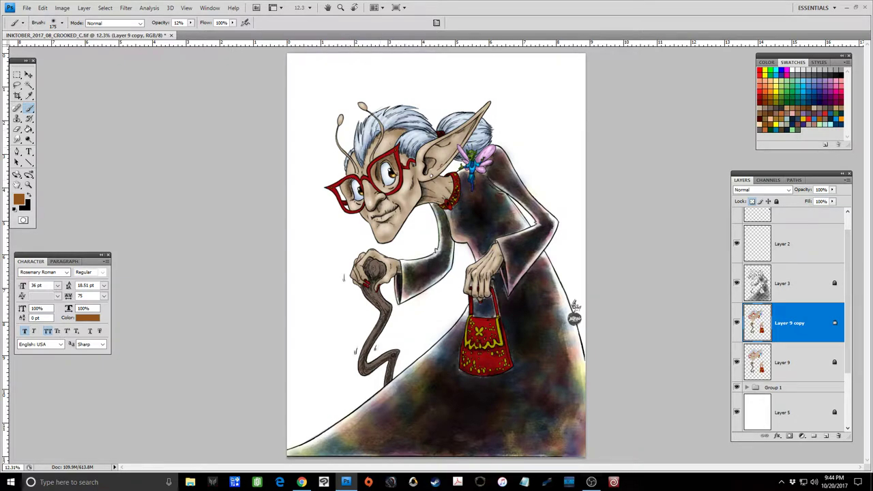
{"action": "key", "text": "bracketleft"}
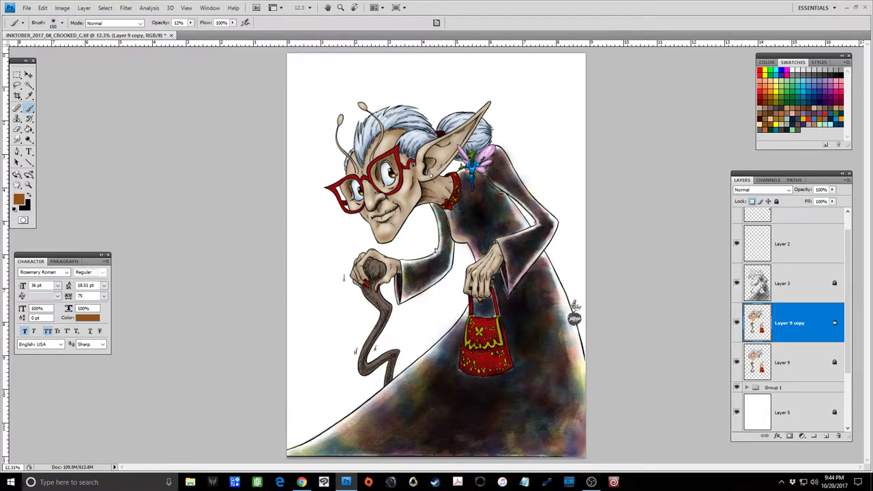
{"action": "key", "text": "bracketleft"}
{"action": "key", "text": "bracketleft"}
{"action": "key", "text": "bracketleft"}
{"action": "left_click", "coordinate": [31, 195]}
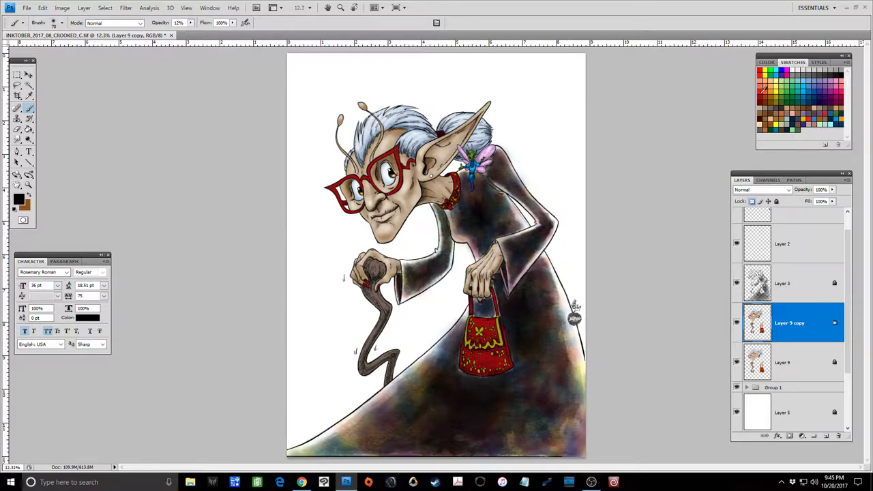
Step: Paint a faint dark-red flush on the face with a brush resized between 100 and 150 px
{"action": "left_click", "coordinate": [763, 93]}
{"action": "key", "text": "bracketright"}
{"action": "key", "text": "bracketright"}
{"action": "key", "text": "bracketright"}
{"action": "key", "text": "bracketright"}
{"action": "key", "text": "bracketright"}
{"action": "key", "text": "bracketright"}
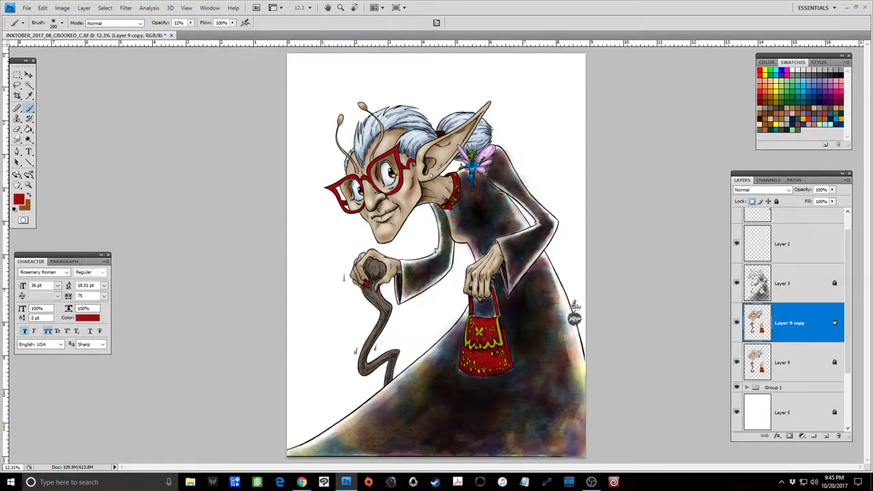
{"action": "key", "text": "bracketleft"}
{"action": "key", "text": "bracketleft"}
{"action": "key", "text": "bracketleft"}
{"action": "key", "text": "bracketleft"}
Step: Undo the unwanted face strokes with Edit > Step Backward five times, then enlarge the brush to 175
{"action": "left_click", "coordinate": [43, 8]}
{"action": "left_click", "coordinate": [45, 10]}
{"action": "left_click", "coordinate": [44, 10]}
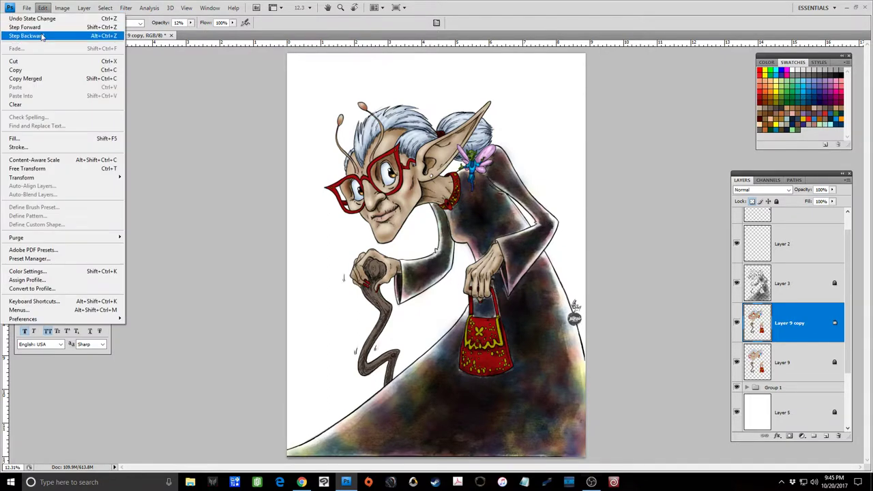
{"action": "left_click", "coordinate": [39, 33]}
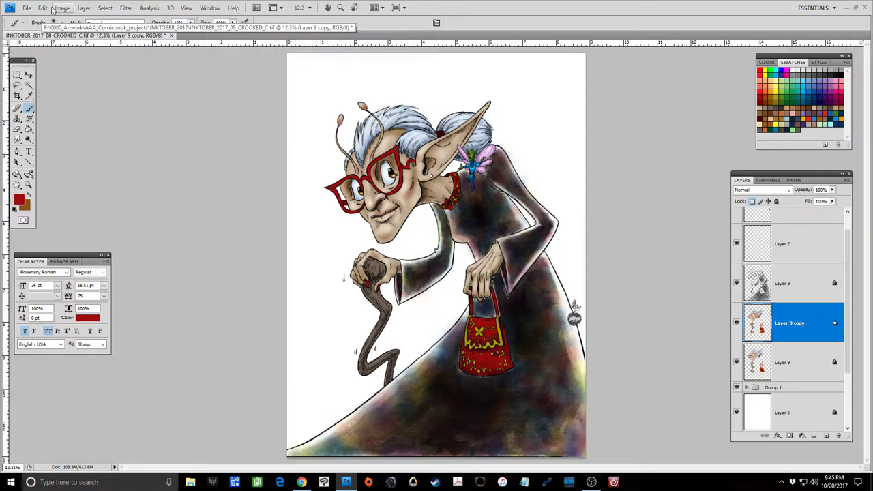
{"action": "left_click", "coordinate": [42, 8]}
{"action": "left_click", "coordinate": [39, 33]}
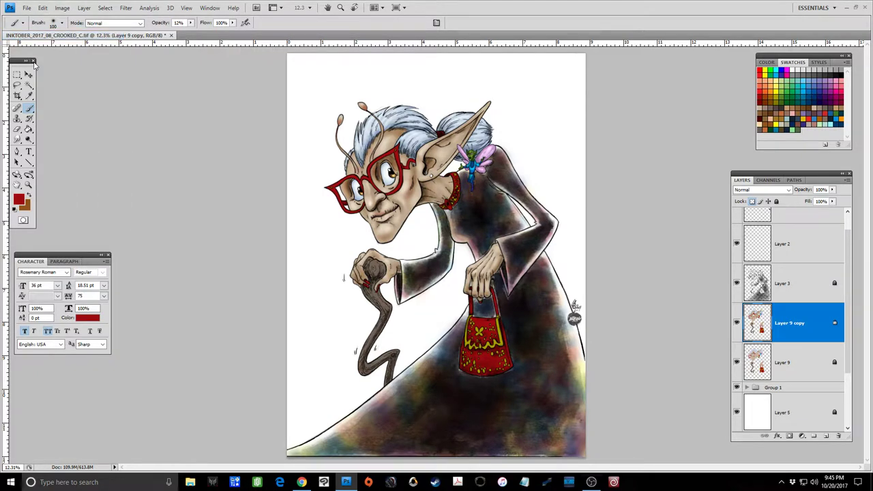
{"action": "left_click", "coordinate": [42, 8]}
{"action": "left_click", "coordinate": [38, 33]}
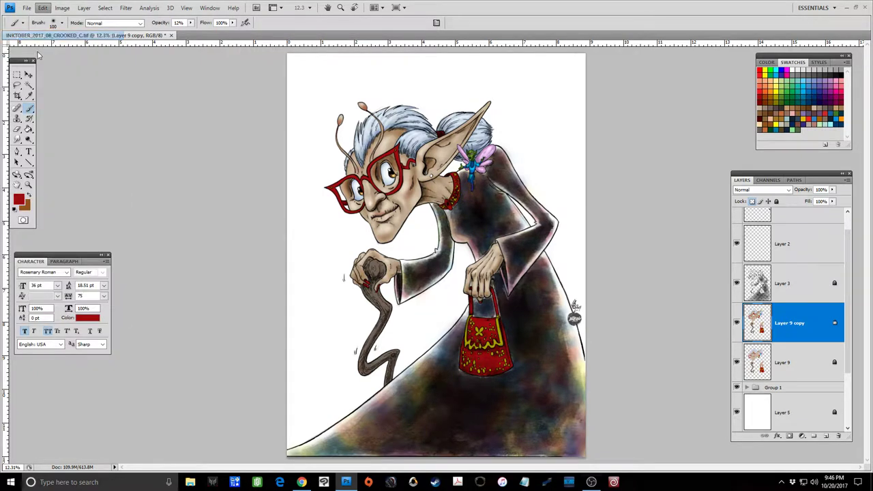
{"action": "left_click", "coordinate": [42, 8]}
{"action": "left_click", "coordinate": [38, 32]}
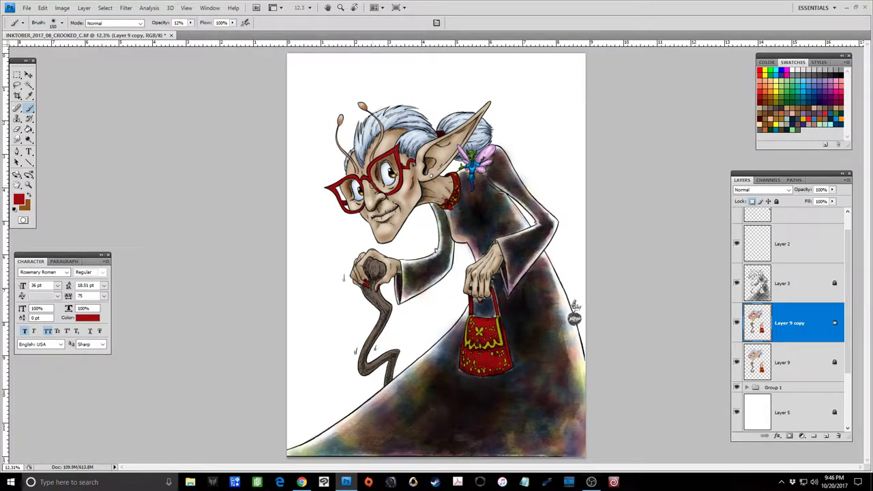
{"action": "key", "text": "bracketright"}
Step: Change the brown foreground colour to darker #844408 and reduce the brush to 100 px
{"action": "left_click", "coordinate": [28, 196]}
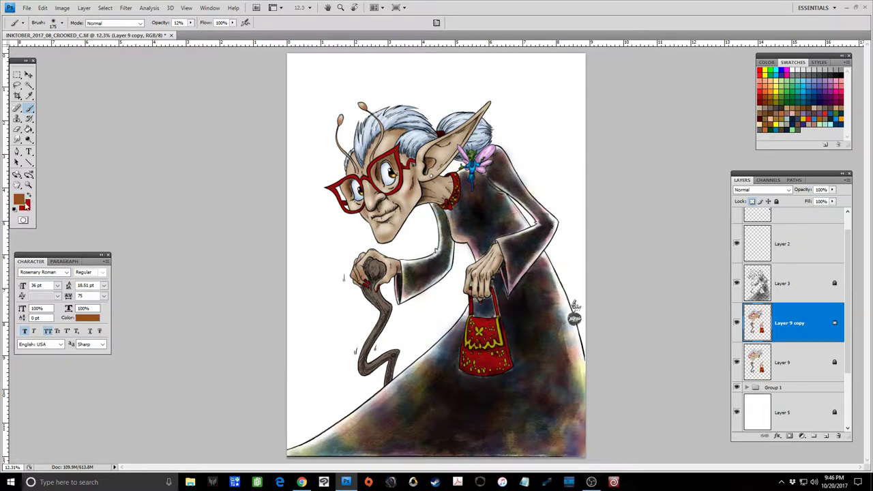
{"action": "left_click", "coordinate": [18, 199]}
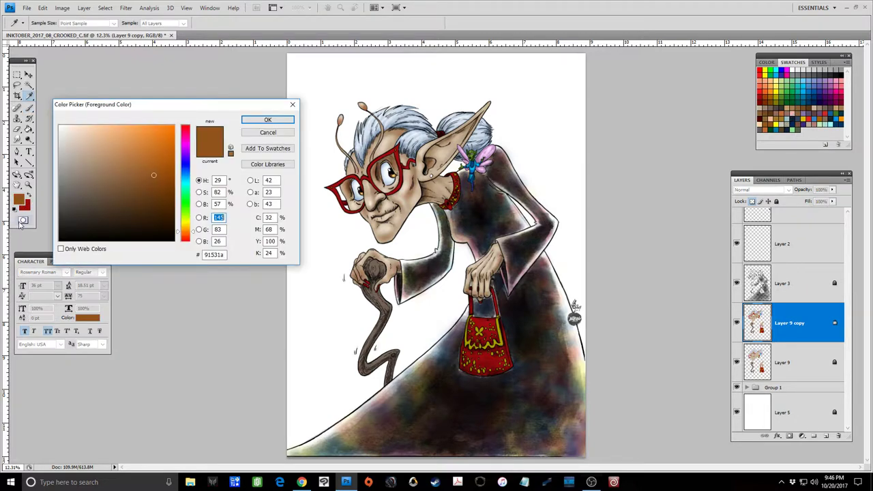
{"action": "left_click", "coordinate": [167, 182]}
{"action": "left_click", "coordinate": [263, 120]}
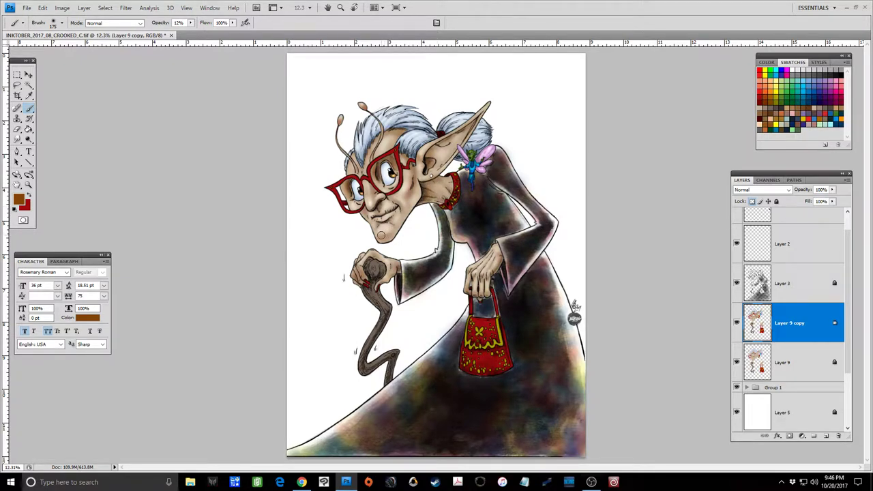
{"action": "key", "text": "bracketleft"}
{"action": "key", "text": "bracketleft"}
{"action": "key", "text": "bracketleft"}
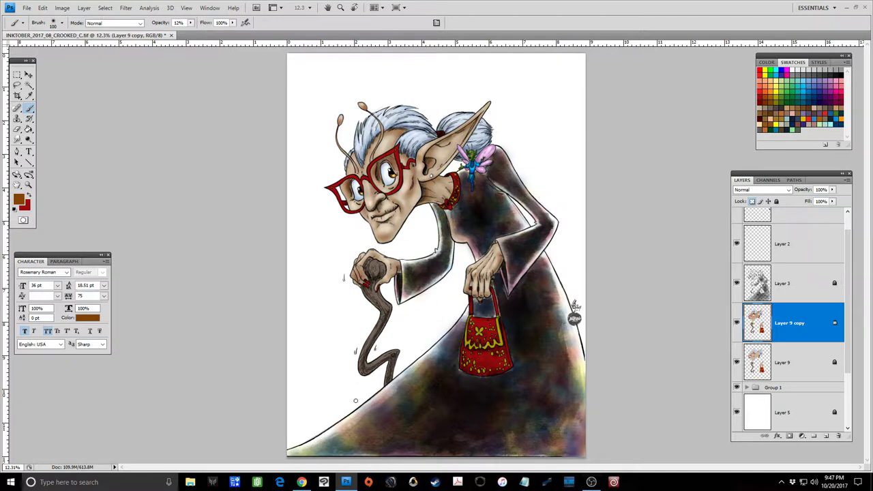
Step: Sample the beige skin tone and set the brush to Screen mode at size 90
{"action": "key", "text": "i"}
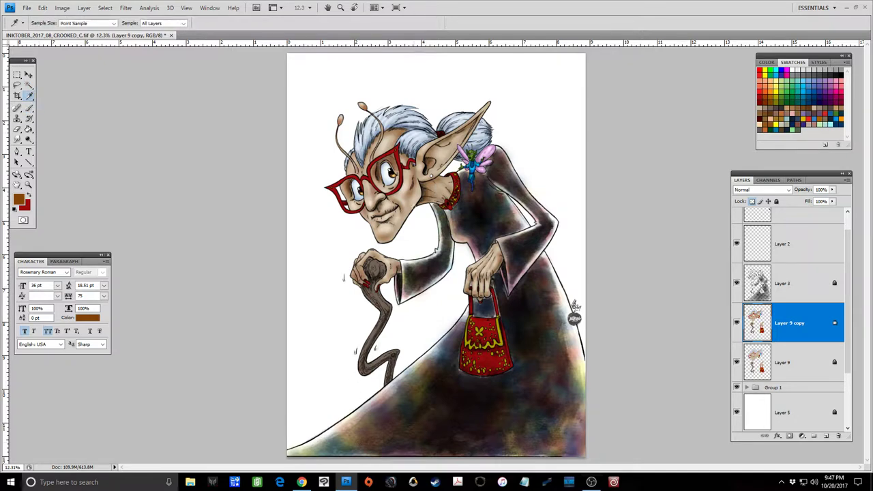
{"action": "left_click", "coordinate": [412, 208]}
{"action": "left_click", "coordinate": [28, 110]}
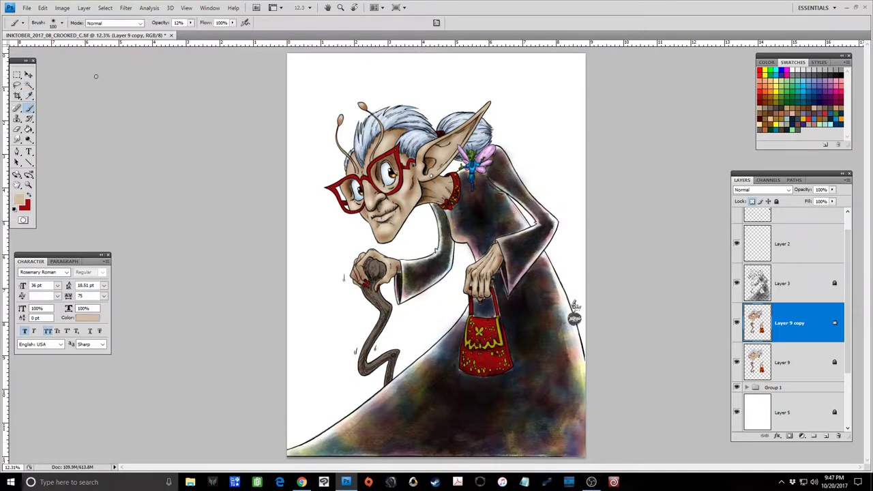
{"action": "left_click", "coordinate": [140, 23]}
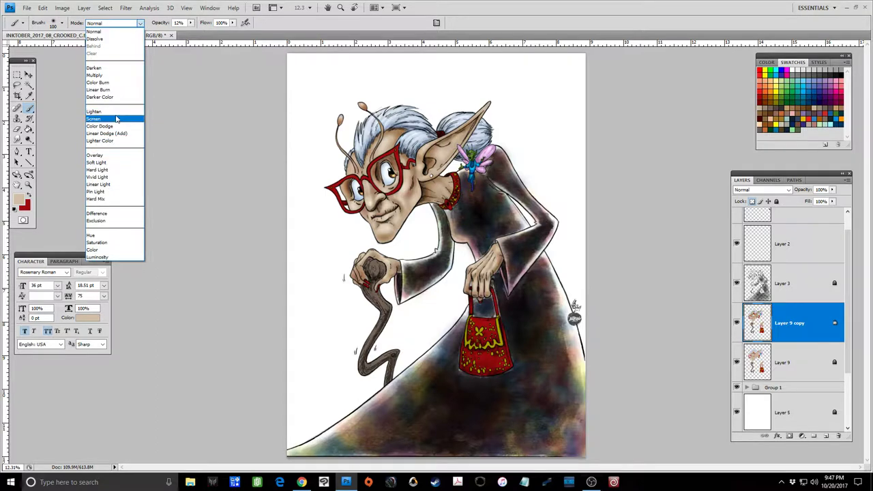
{"action": "left_click", "coordinate": [118, 119]}
{"action": "key", "text": "bracketleft"}
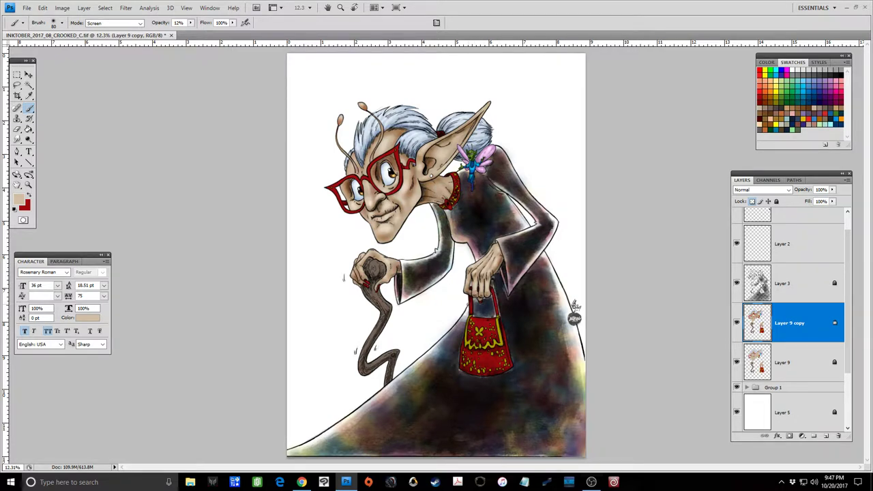
Step: Save the illustration, then Magic Wand-select the red glasses frames
{"action": "left_click", "coordinate": [27, 7]}
{"action": "left_click", "coordinate": [16, 122]}
{"action": "key", "text": "alt+Tab"}
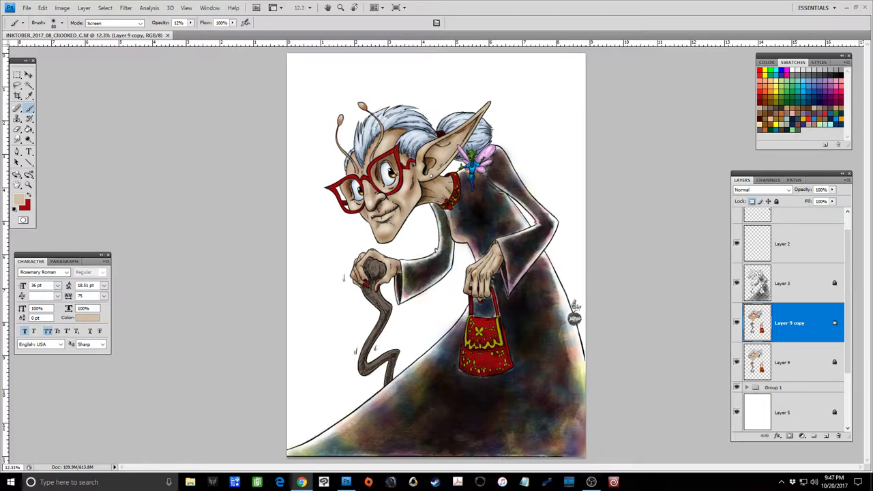
{"action": "left_click", "coordinate": [27, 8]}
{"action": "left_click", "coordinate": [26, 7]}
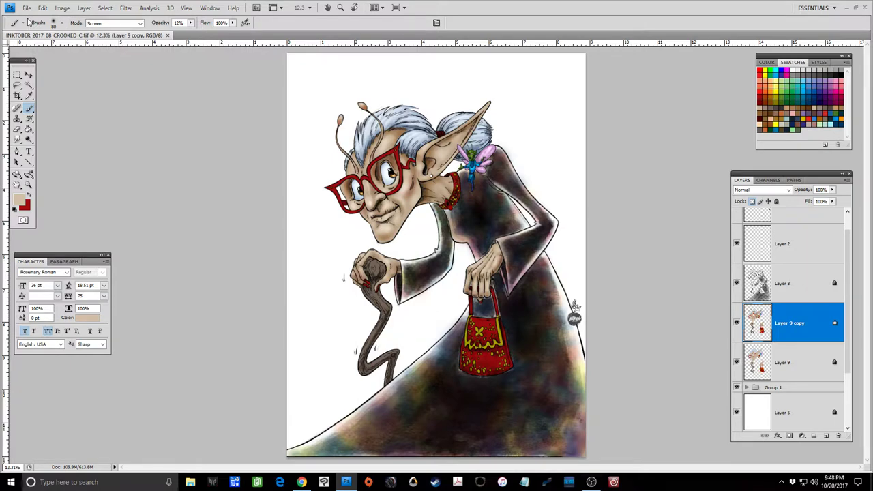
{"action": "left_click", "coordinate": [29, 85]}
{"action": "left_click", "coordinate": [401, 187]}
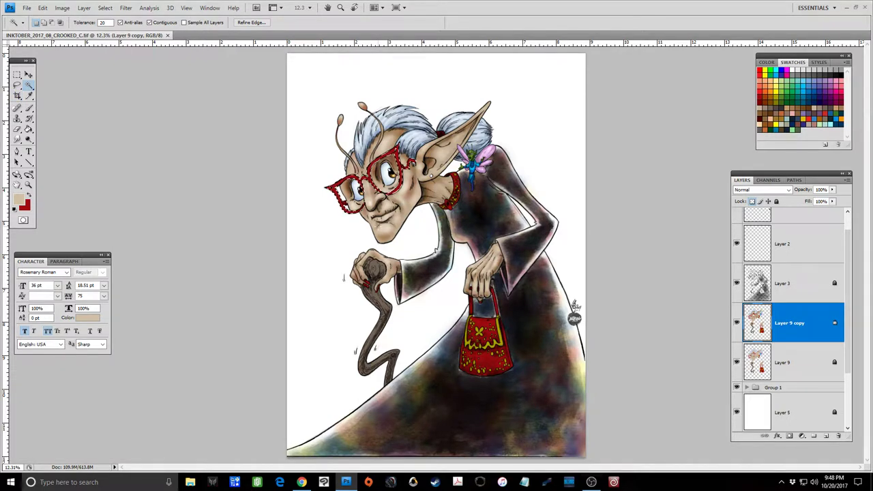
Step: Deselect the glasses, zoom in on the face, and make red the brush colour
{"action": "key", "text": "ctrl+d"}
{"action": "left_click", "coordinate": [29, 185]}
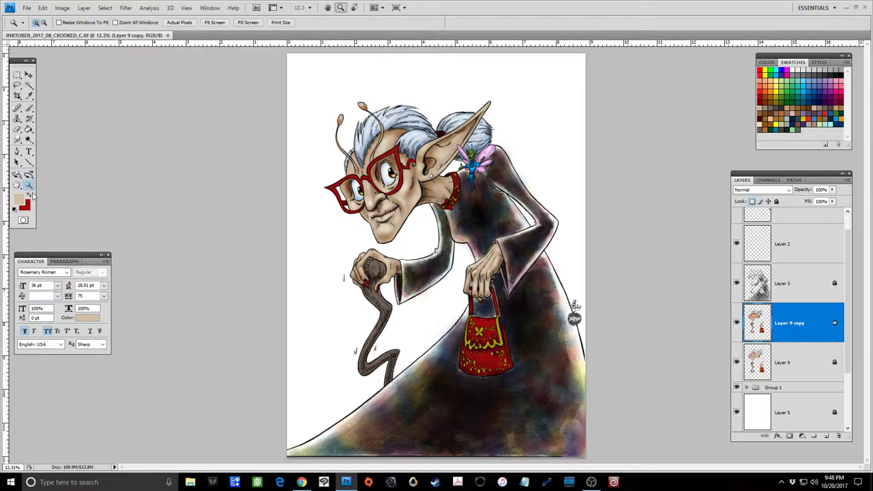
{"action": "left_click", "coordinate": [404, 198]}
{"action": "left_click", "coordinate": [29, 108]}
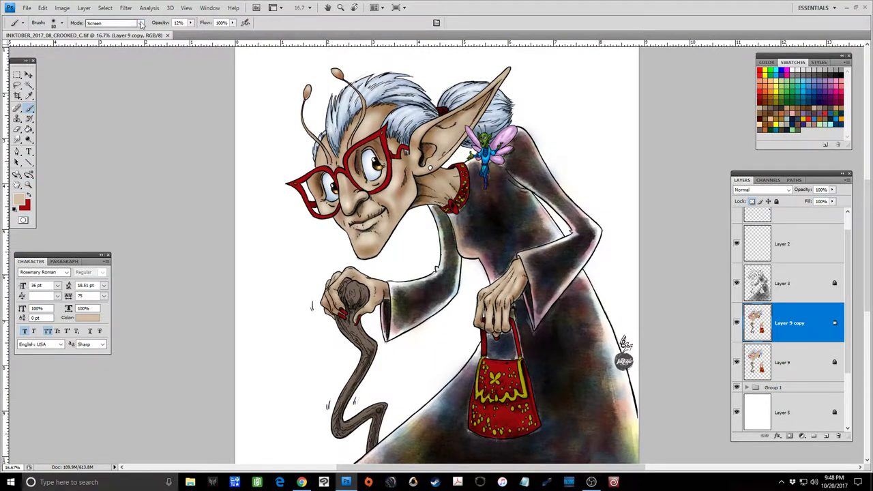
{"action": "left_click", "coordinate": [30, 196]}
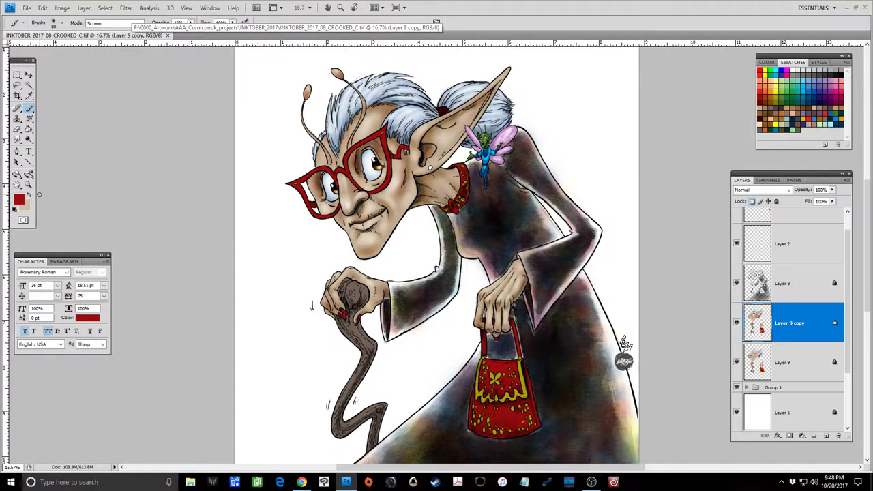
Step: Paint a faint red stroke near the glasses and raise brush opacity to 35%
{"action": "key", "text": "bracketright"}
{"action": "key", "text": "bracketleft"}
{"action": "left_click_drag", "start_coordinate": [375, 130], "coordinate": [372, 135]}
{"action": "key", "text": "bracketleft"}
{"action": "key", "text": "bracketleft"}
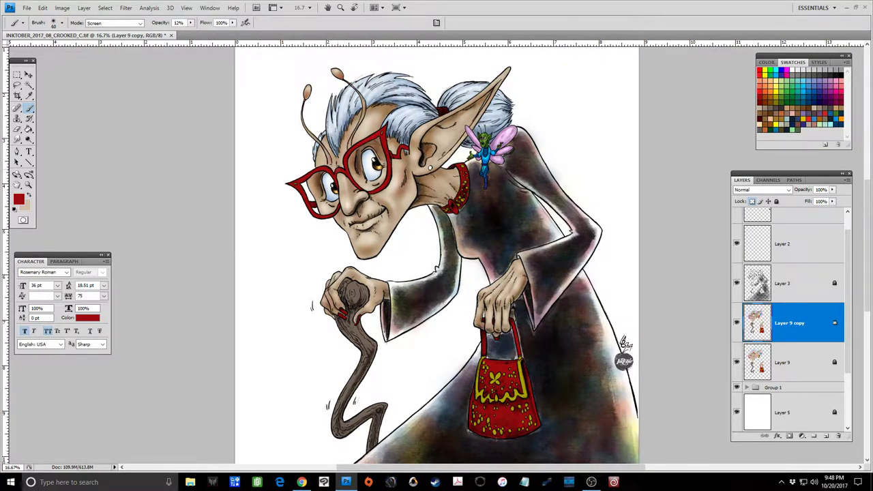
{"action": "left_click", "coordinate": [190, 22]}
{"action": "left_click_drag", "start_coordinate": [186, 31], "coordinate": [202, 32]}
Step: Set the brush to Multiply at size 60 and smudge the shading near the ear
{"action": "left_click", "coordinate": [140, 23]}
{"action": "left_click", "coordinate": [134, 77]}
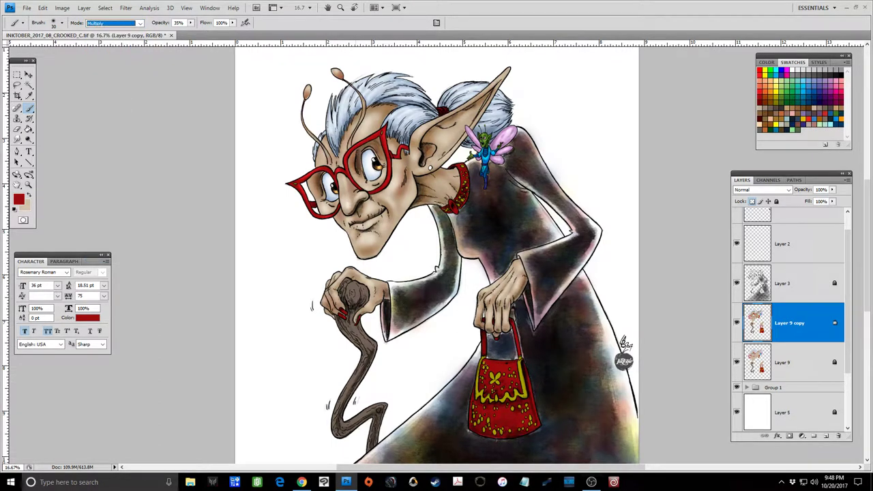
{"action": "key", "text": "Return"}
{"action": "key", "text": "bracketright"}
{"action": "key", "text": "bracketright"}
{"action": "key", "text": "bracketleft"}
{"action": "left_click", "coordinate": [17, 139]}
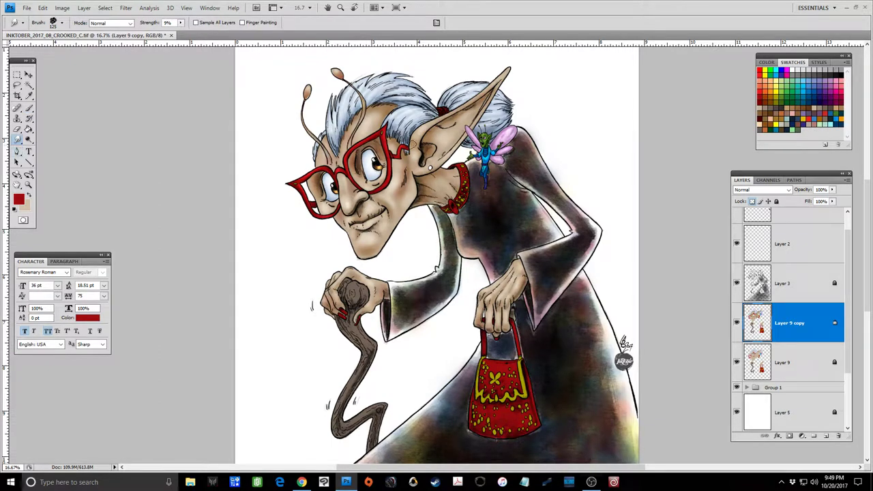
{"action": "left_click_drag", "start_coordinate": [414, 141], "coordinate": [415, 139]}
Step: Set the red brush's blend mode to Normal, then Color Dodge
{"action": "left_click", "coordinate": [29, 108]}
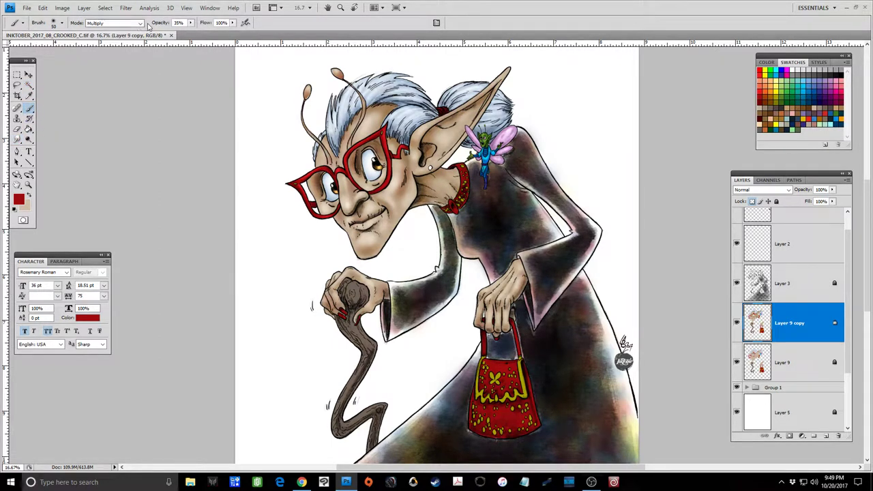
{"action": "left_click", "coordinate": [130, 24]}
{"action": "left_click", "coordinate": [103, 28]}
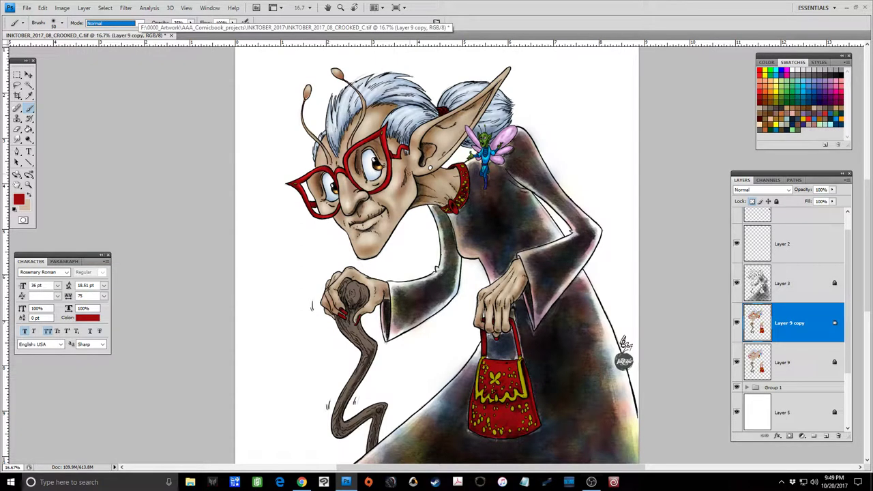
{"action": "left_click", "coordinate": [105, 7]}
{"action": "left_click", "coordinate": [55, 25]}
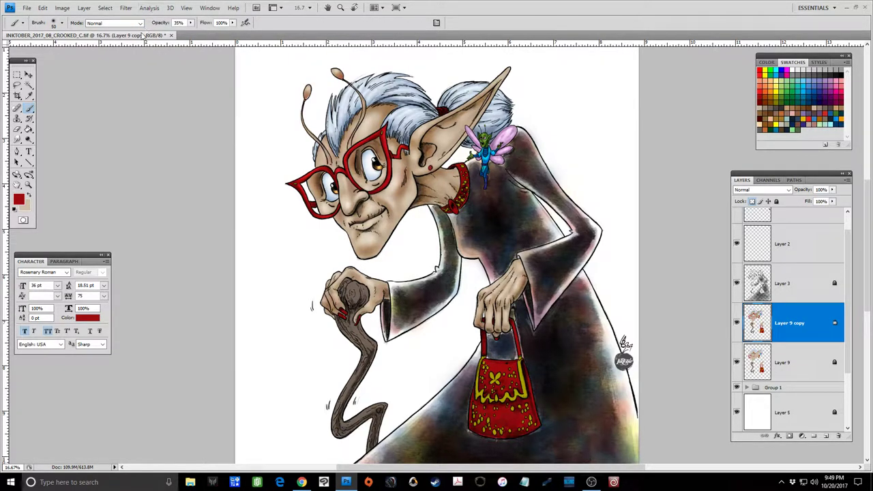
{"action": "left_click", "coordinate": [114, 22]}
{"action": "left_click", "coordinate": [109, 126]}
{"action": "left_click", "coordinate": [105, 7]}
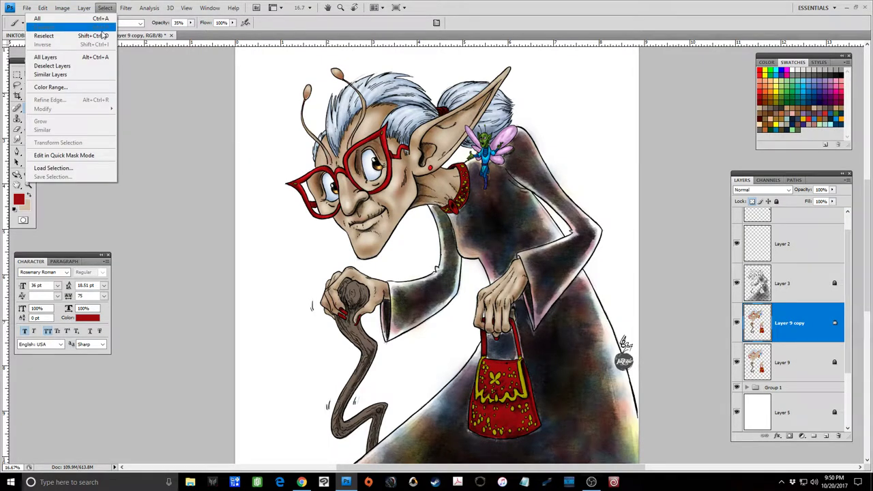
Step: Clear the selection and lower the brush opacity to 13%
{"action": "left_click", "coordinate": [110, 33]}
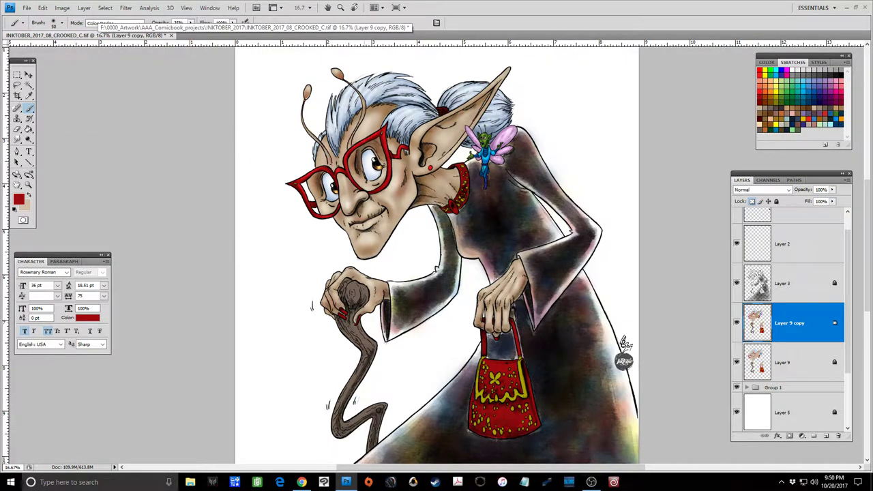
{"action": "left_click", "coordinate": [192, 22]}
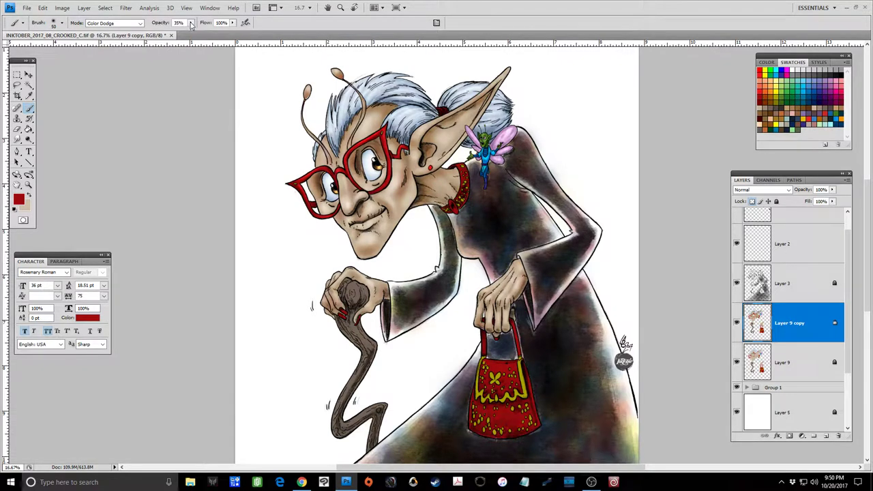
{"action": "left_click_drag", "start_coordinate": [188, 34], "coordinate": [181, 34]}
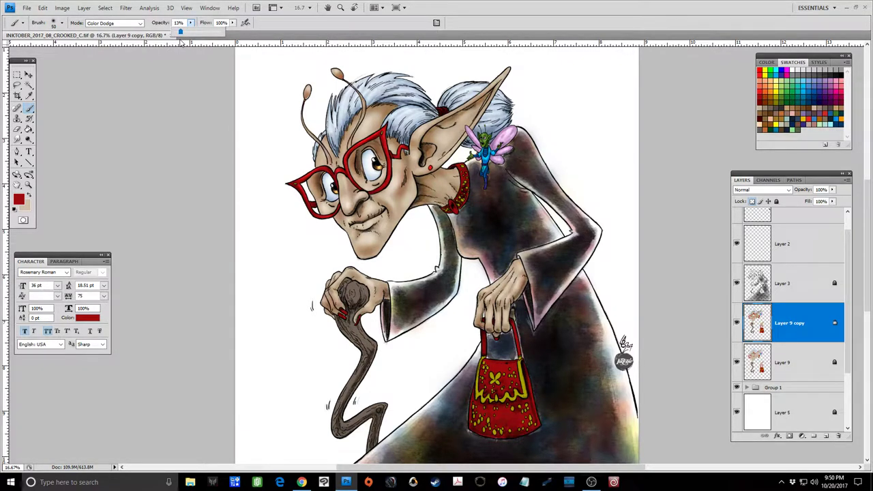
{"action": "key", "text": "Return"}
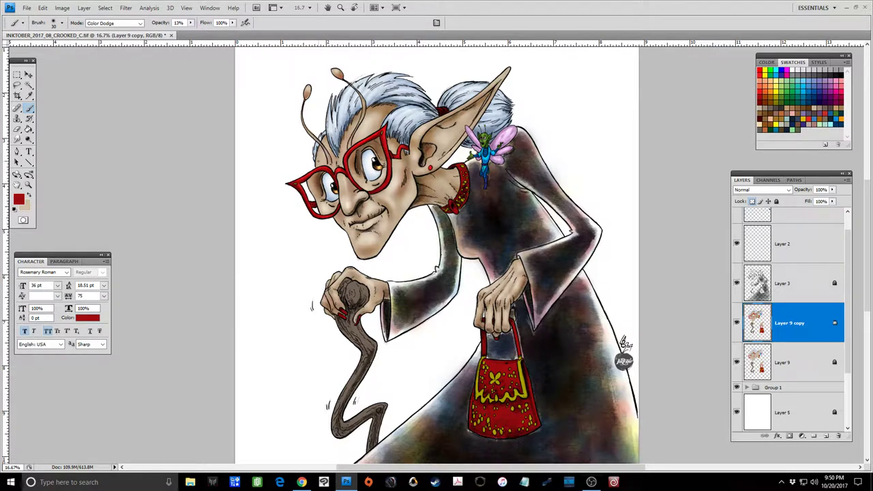
Step: Magic Wand-select the red collar and purse, then deselect and return to the brush
{"action": "left_click", "coordinate": [29, 85]}
{"action": "left_click", "coordinate": [457, 205]}
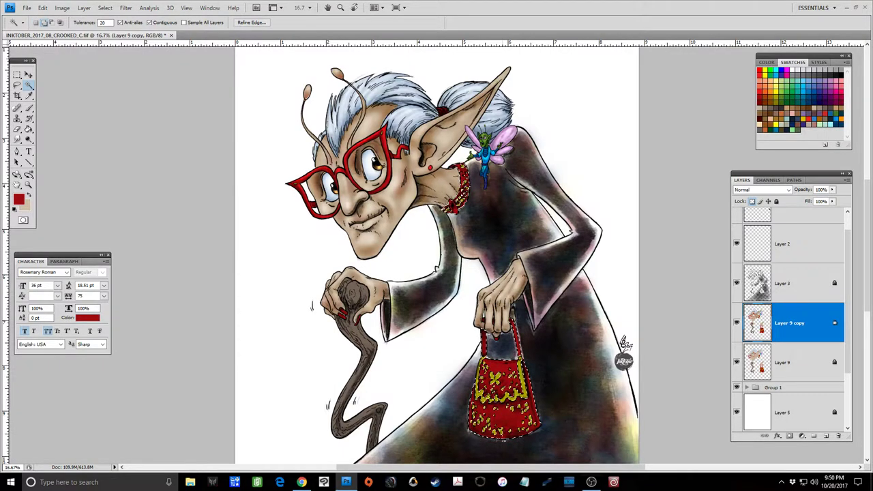
{"action": "left_click", "coordinate": [489, 396], "text": "shift"}
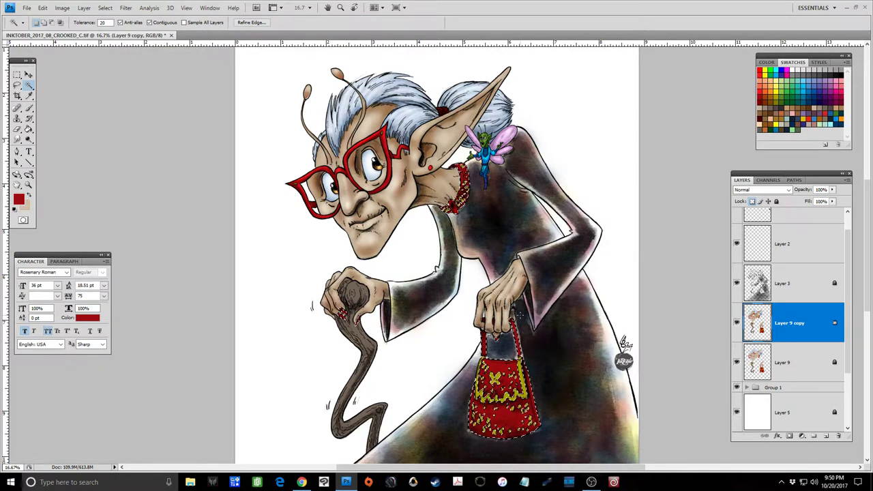
{"action": "key", "text": "ctrl+d"}
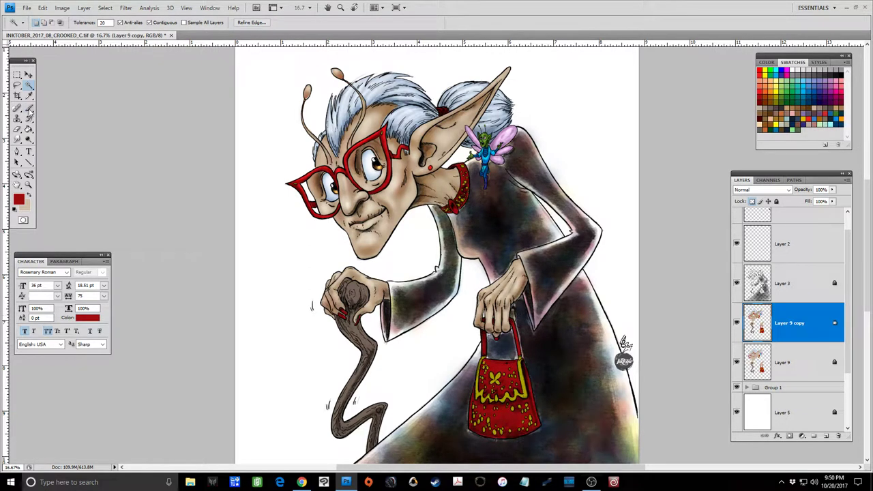
{"action": "left_click", "coordinate": [28, 109]}
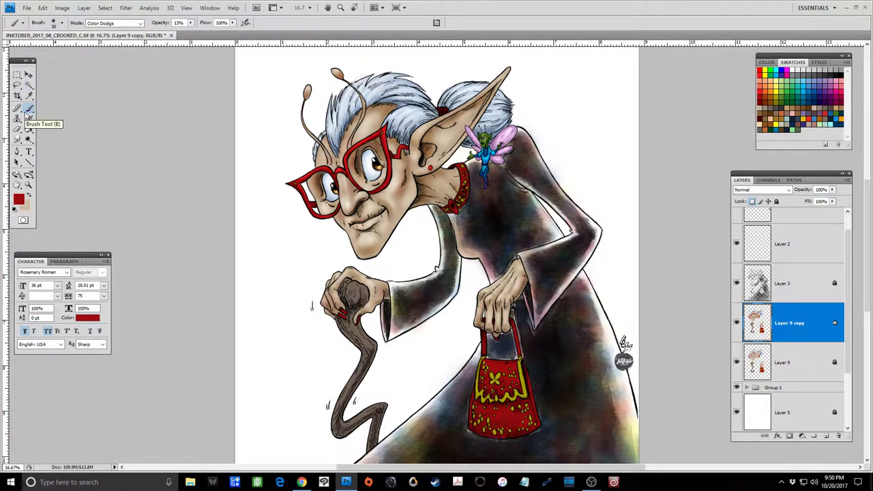
Step: Set the brush to Screen mode at size 40 and 19% opacity
{"action": "left_click", "coordinate": [109, 23]}
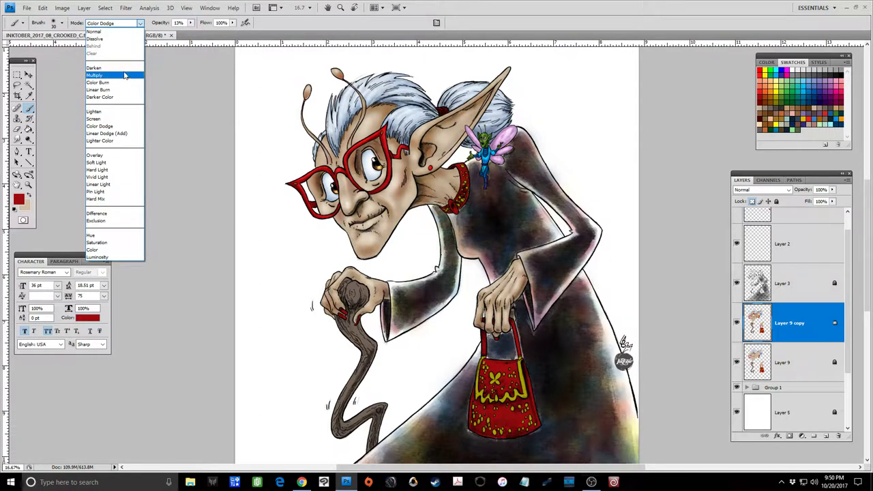
{"action": "left_click", "coordinate": [117, 119]}
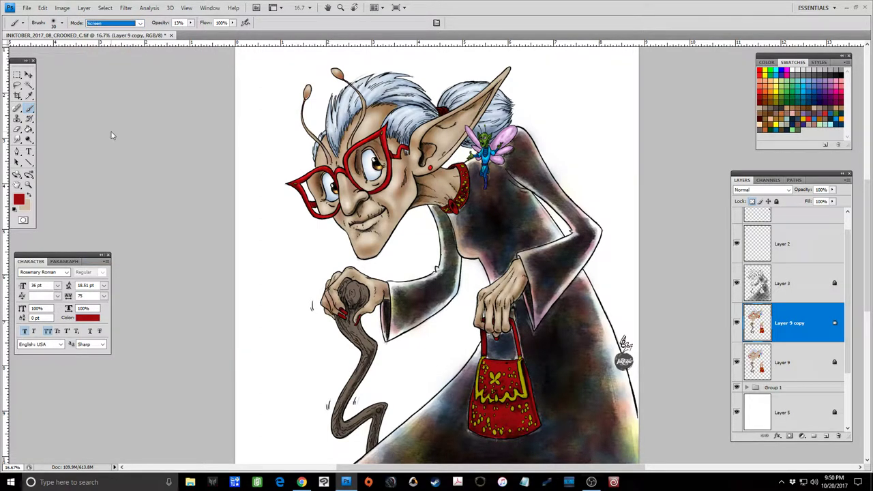
{"action": "key", "text": "Return"}
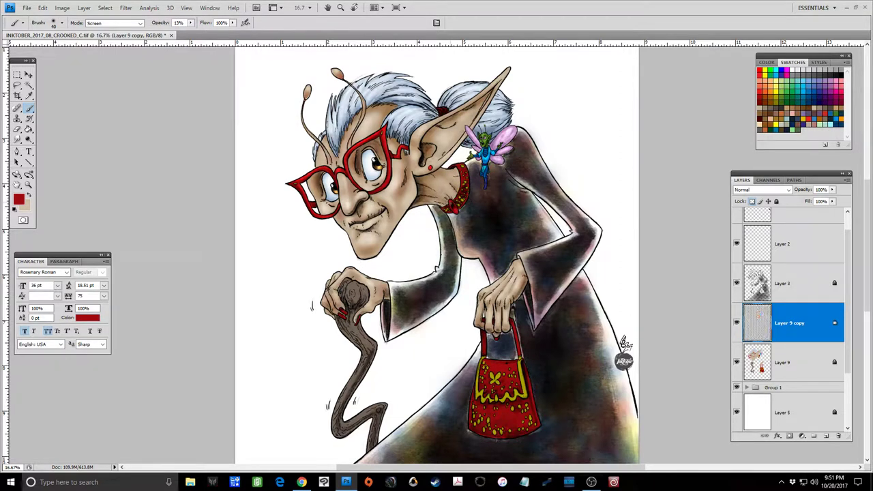
{"action": "key", "text": "bracketleft"}
{"action": "left_click_drag", "start_coordinate": [190, 22], "coordinate": [189, 38]}
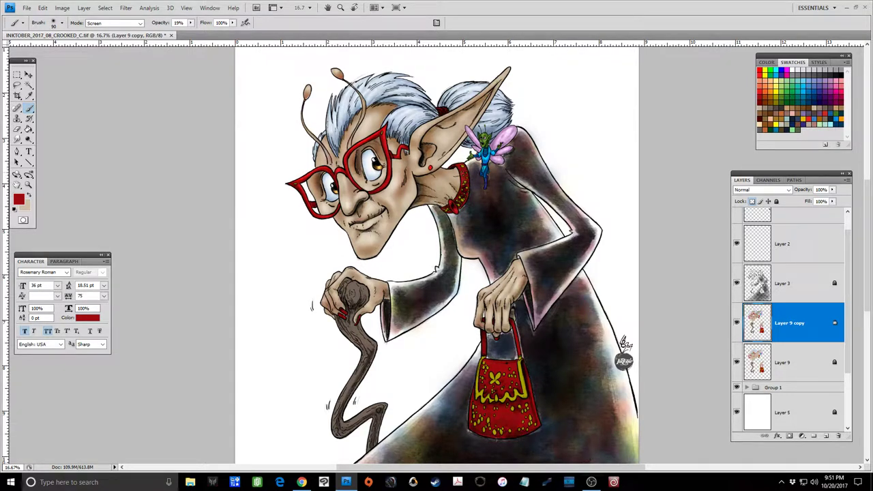
Step: Dab light beside the fairy, then large light dabs over the red handbag
{"action": "left_click", "coordinate": [466, 181]}
{"action": "left_click", "coordinate": [466, 176]}
{"action": "left_click", "coordinate": [466, 176]}
{"action": "key", "text": "bracketright"}
{"action": "key", "text": "bracketright"}
{"action": "key", "text": "bracketright"}
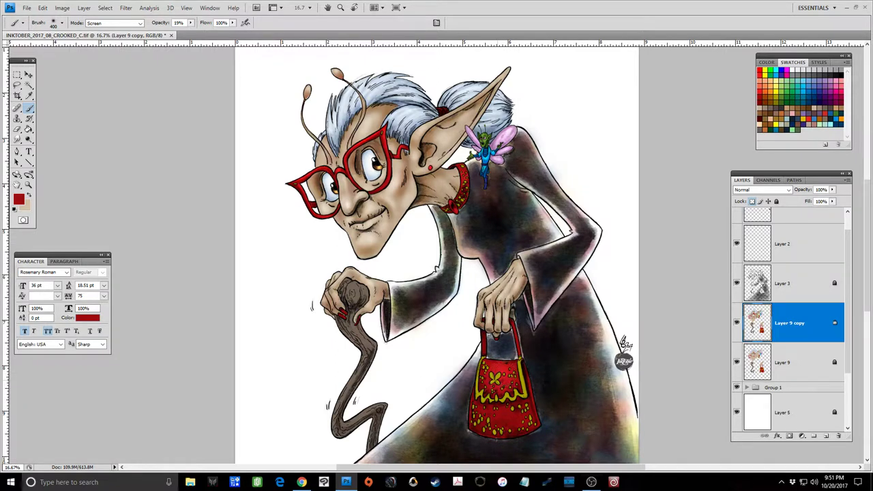
{"action": "left_click", "coordinate": [504, 376]}
{"action": "left_click", "coordinate": [501, 412]}
{"action": "key", "text": "bracketleft"}
{"action": "key", "text": "bracketleft"}
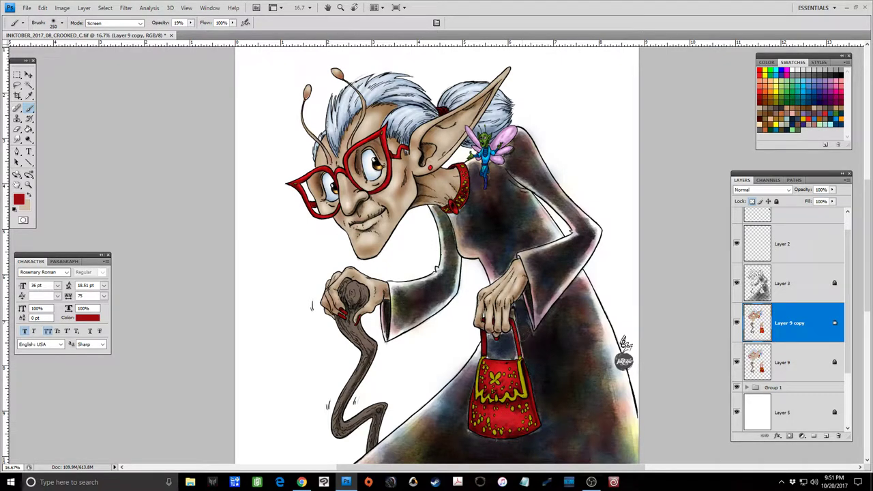
{"action": "key", "text": "bracketleft"}
{"action": "key", "text": "bracketleft"}
{"action": "key", "text": "bracketleft"}
{"action": "key", "text": "bracketleft"}
{"action": "key", "text": "bracketleft"}
{"action": "key", "text": "bracketleft"}
{"action": "left_click", "coordinate": [142, 23]}
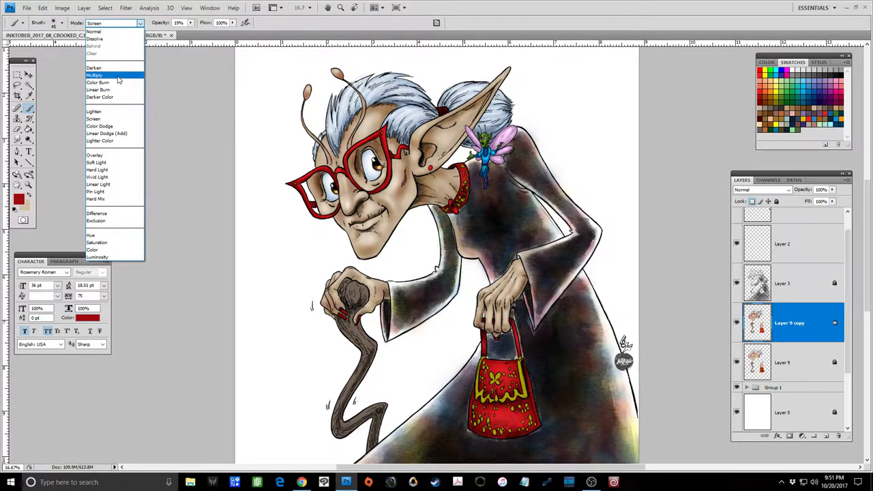
Step: Switch the brush to Multiply and shade the handbag and the hand holding it
{"action": "left_click", "coordinate": [116, 79]}
{"action": "key", "text": "Return"}
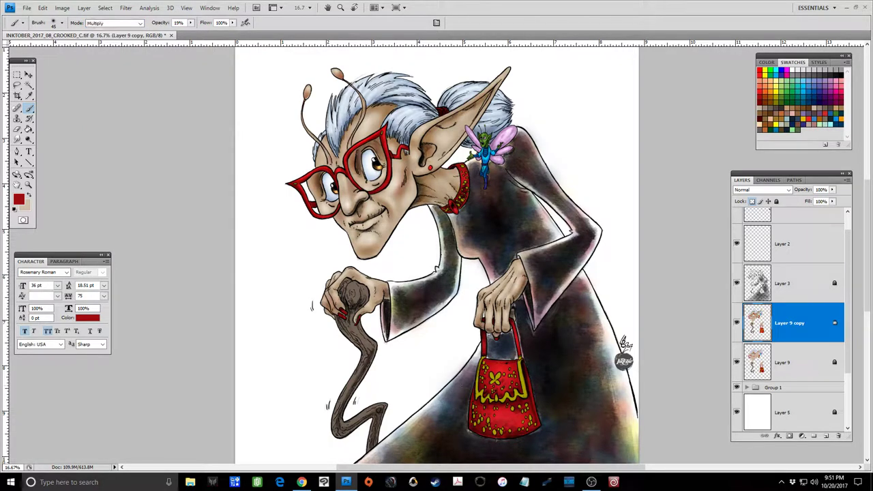
{"action": "key", "text": "bracketright"}
{"action": "key", "text": "bracketright"}
{"action": "key", "text": "bracketright"}
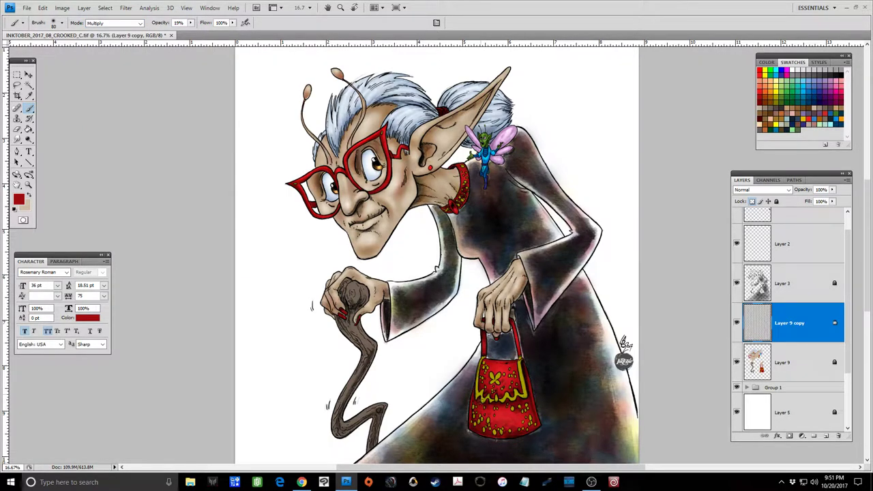
{"action": "left_click", "coordinate": [505, 401]}
{"action": "left_click", "coordinate": [505, 400]}
{"action": "left_click", "coordinate": [482, 378]}
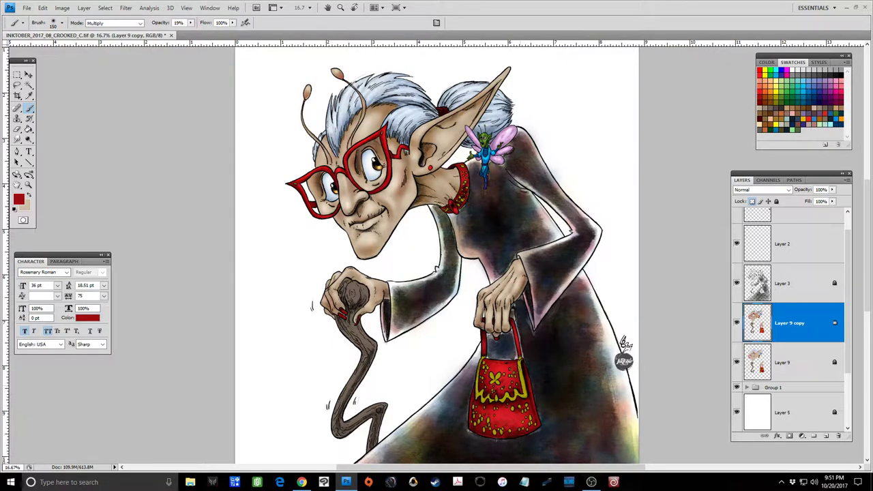
{"action": "left_click", "coordinate": [514, 322]}
{"action": "left_click", "coordinate": [515, 322]}
{"action": "left_click", "coordinate": [483, 336]}
{"action": "left_click", "coordinate": [473, 400]}
{"action": "left_click", "coordinate": [532, 412]}
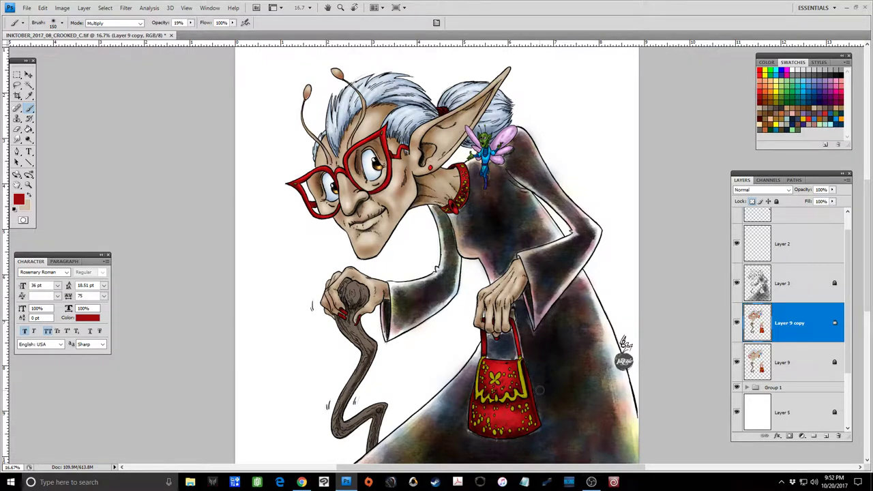
Step: Darken the collar beside the fairy with Multiply dabs, using a smaller brush
{"action": "left_click", "coordinate": [461, 163]}
{"action": "left_click", "coordinate": [467, 162]}
{"action": "left_click", "coordinate": [458, 206]}
{"action": "key", "text": "bracketleft"}
{"action": "key", "text": "bracketleft"}
{"action": "key", "text": "bracketleft"}
{"action": "left_click", "coordinate": [461, 204]}
{"action": "left_click", "coordinate": [463, 203]}
{"action": "left_click", "coordinate": [474, 199]}
Step: Brighten the collar with a Color Dodge dab and raise opacity to about 30%
{"action": "left_click", "coordinate": [140, 23]}
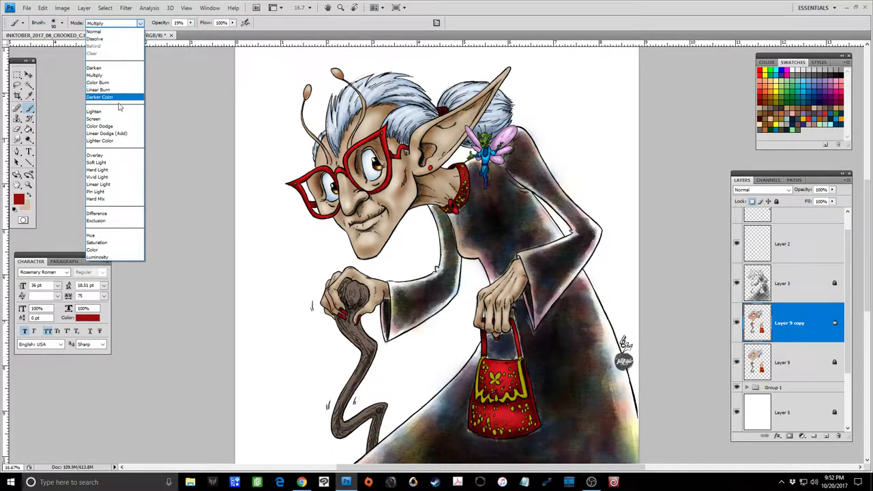
{"action": "left_click", "coordinate": [102, 126]}
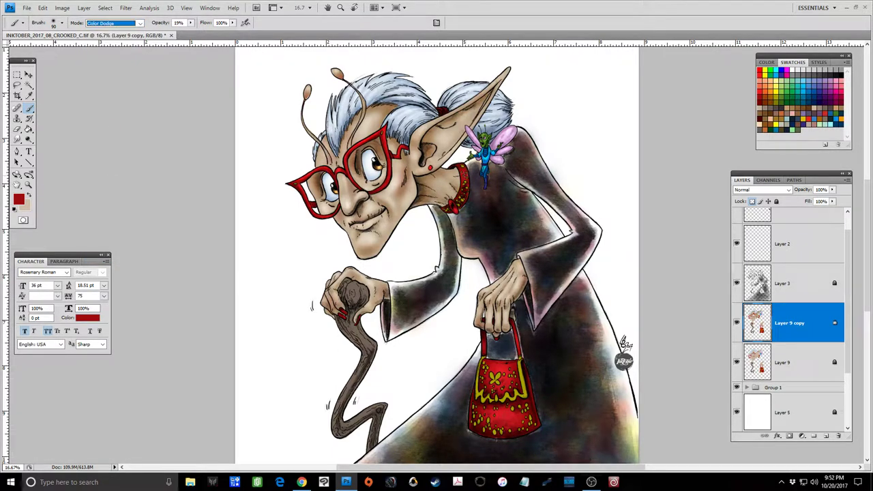
{"action": "left_click", "coordinate": [455, 206]}
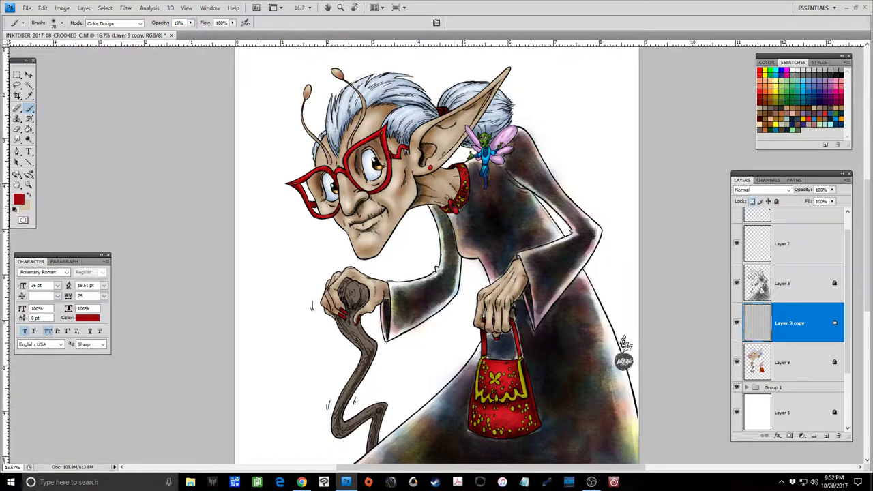
{"action": "key", "text": "bracketleft"}
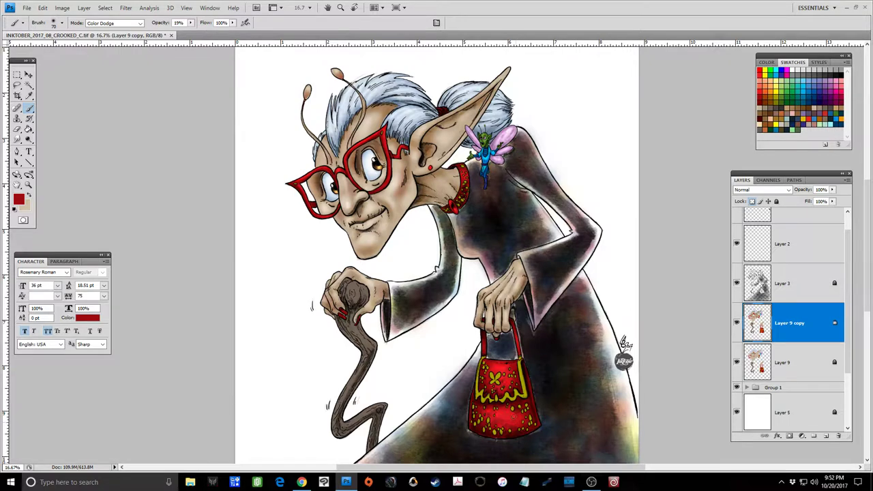
{"action": "left_click_drag", "start_coordinate": [191, 23], "coordinate": [195, 32]}
{"action": "left_click", "coordinate": [19, 141]}
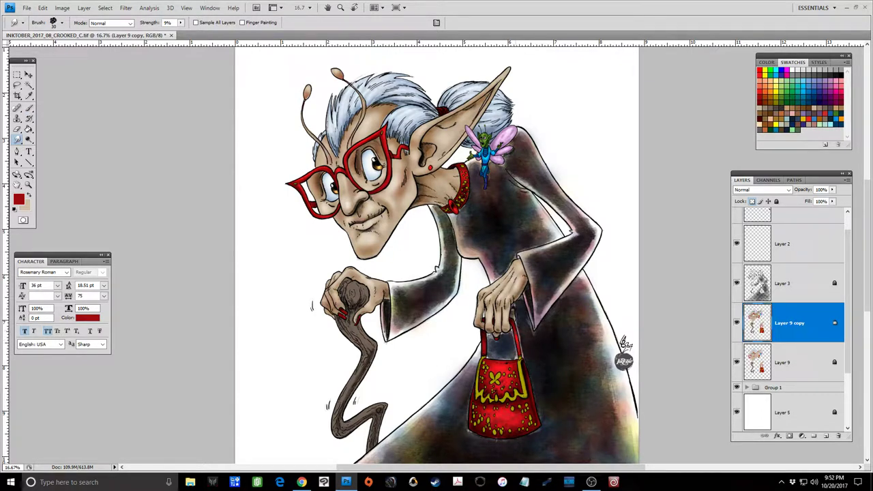
Step: Blend the shading with the Smudge tool and load an orange-red swatch for the brush
{"action": "left_click", "coordinate": [29, 107]}
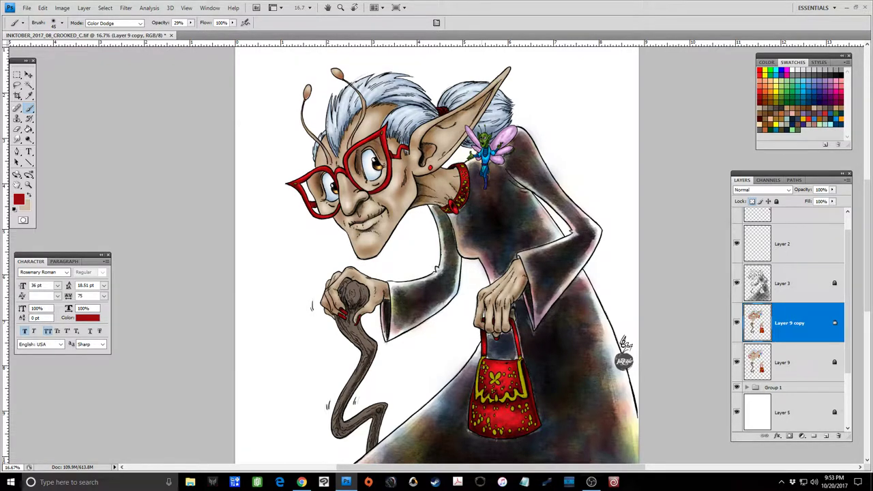
{"action": "left_click", "coordinate": [17, 139]}
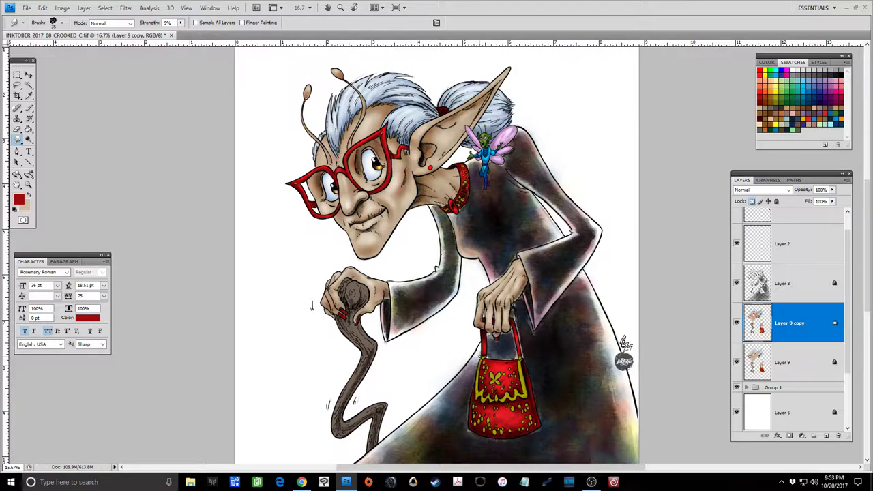
{"action": "left_click", "coordinate": [29, 196]}
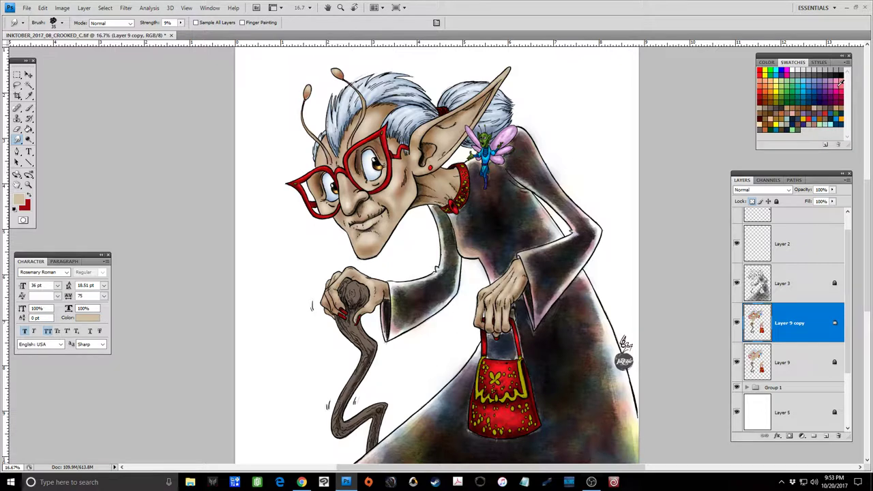
{"action": "left_click", "coordinate": [760, 86]}
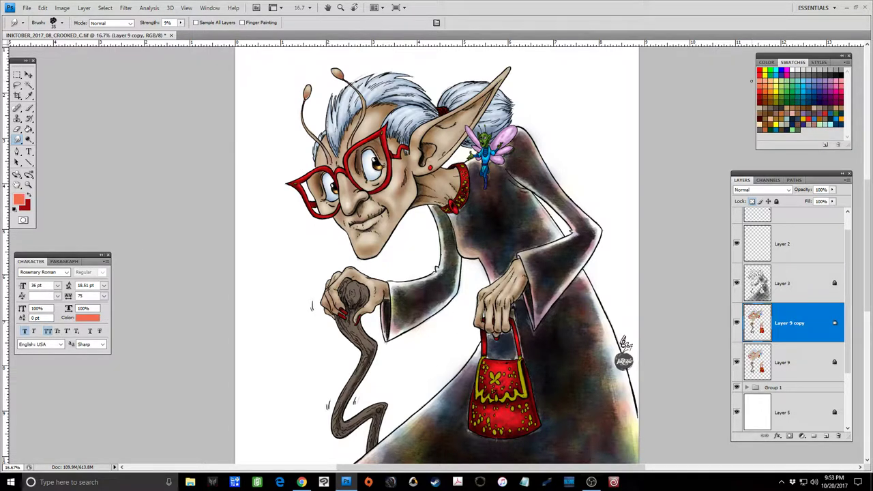
{"action": "left_click", "coordinate": [29, 109]}
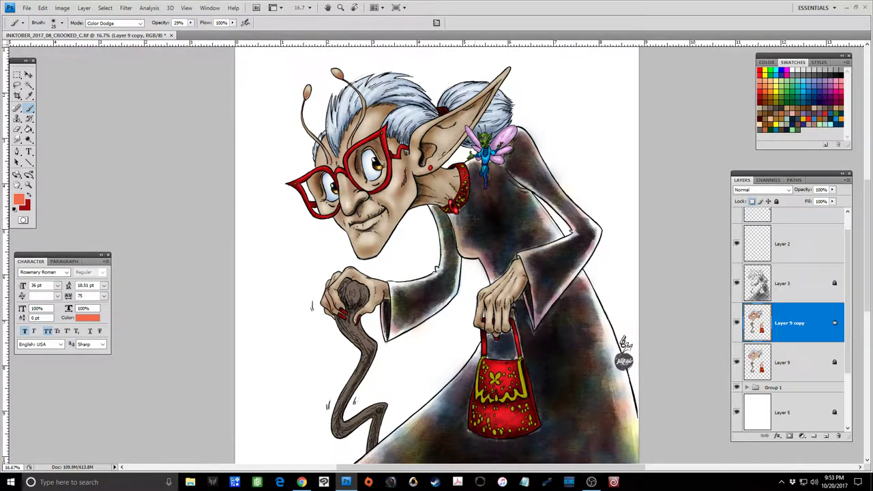
Step: Pick the white swatch and reset the brush to Normal blend with white in front
{"action": "left_click", "coordinate": [140, 23]}
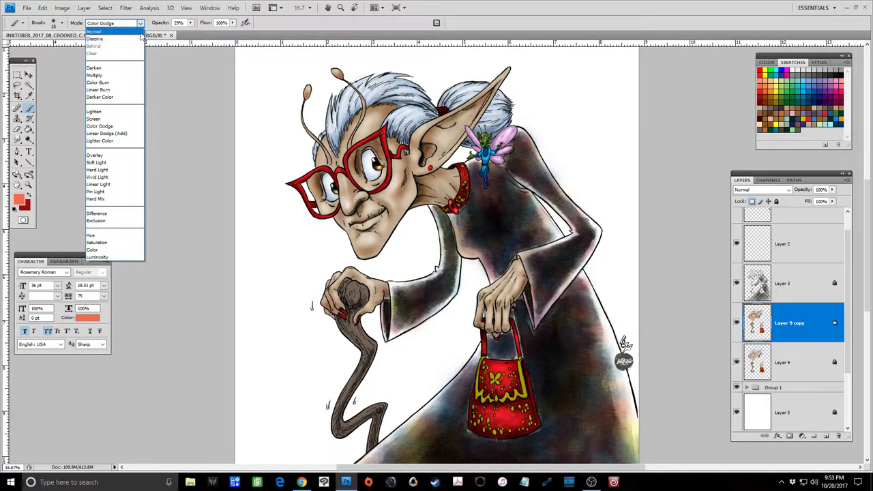
{"action": "left_click", "coordinate": [128, 119]}
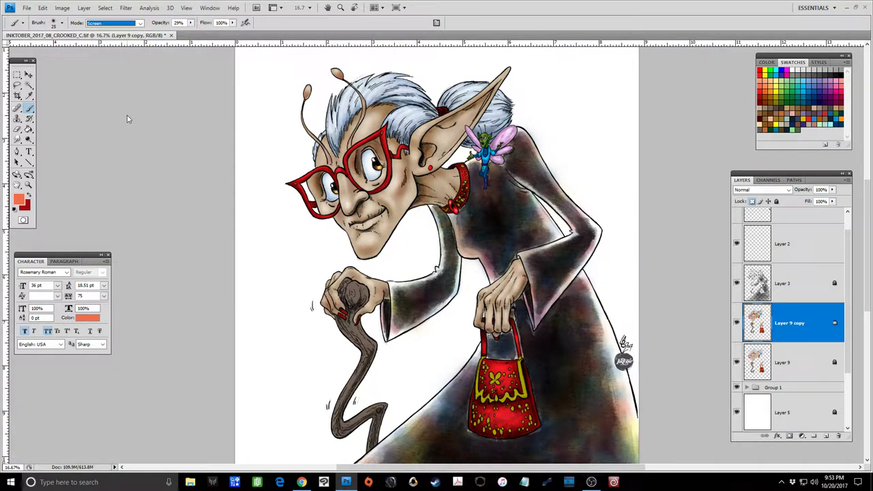
{"action": "left_click", "coordinate": [791, 70]}
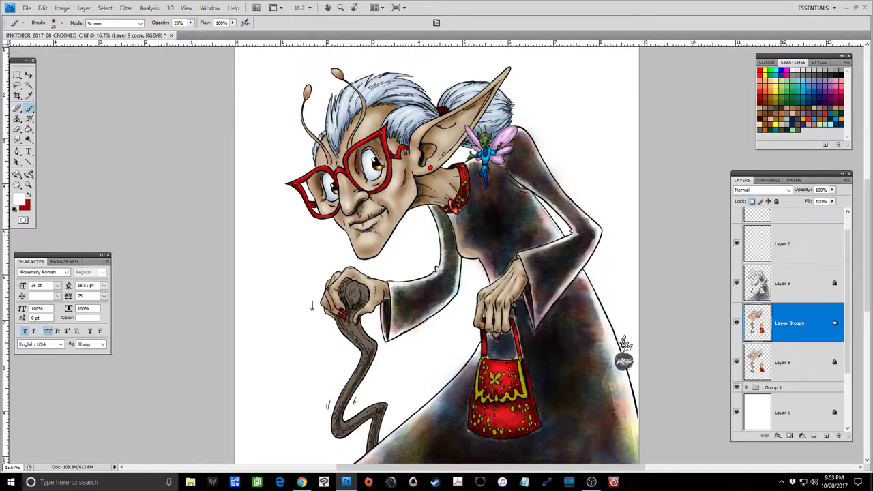
{"action": "left_click", "coordinate": [30, 195]}
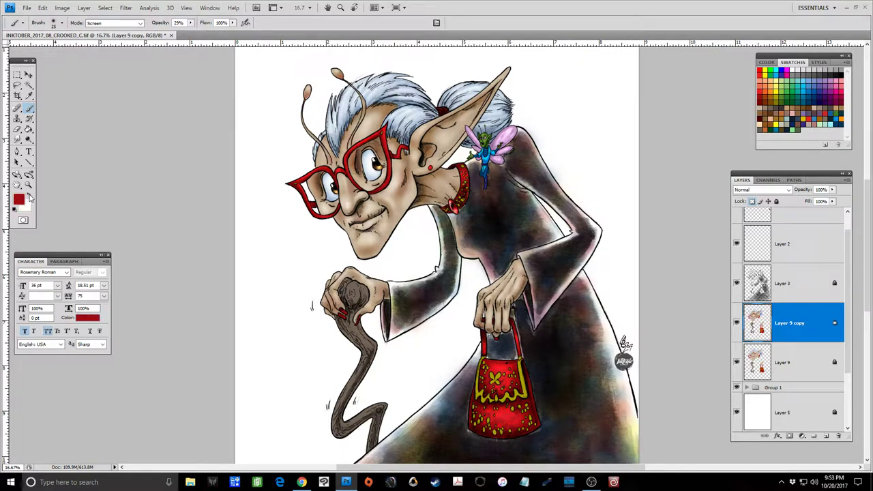
{"action": "left_click", "coordinate": [140, 22]}
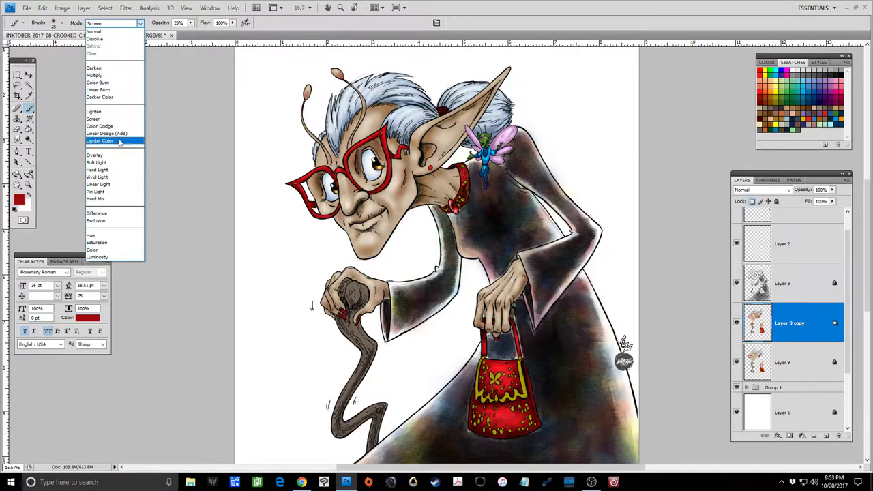
{"action": "left_click", "coordinate": [121, 32]}
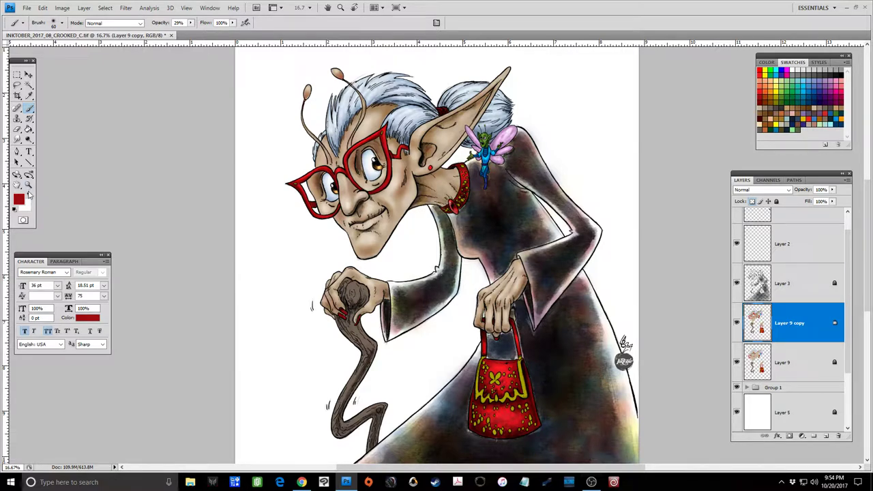
{"action": "left_click", "coordinate": [29, 195]}
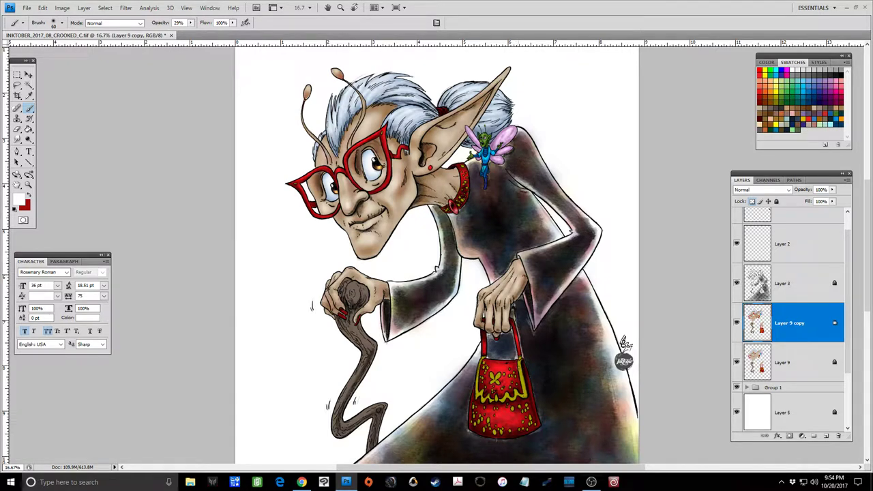
Step: Save the illustration
{"action": "left_click", "coordinate": [28, 84]}
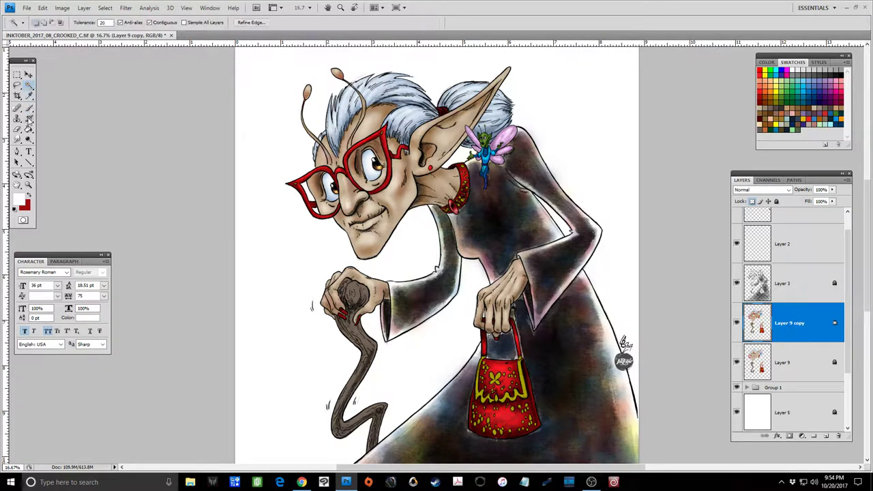
{"action": "left_click", "coordinate": [26, 7]}
{"action": "left_click", "coordinate": [21, 121]}
{"action": "scroll", "coordinate": [509, 198], "scroll_direction": "down", "scroll_amount": 2}
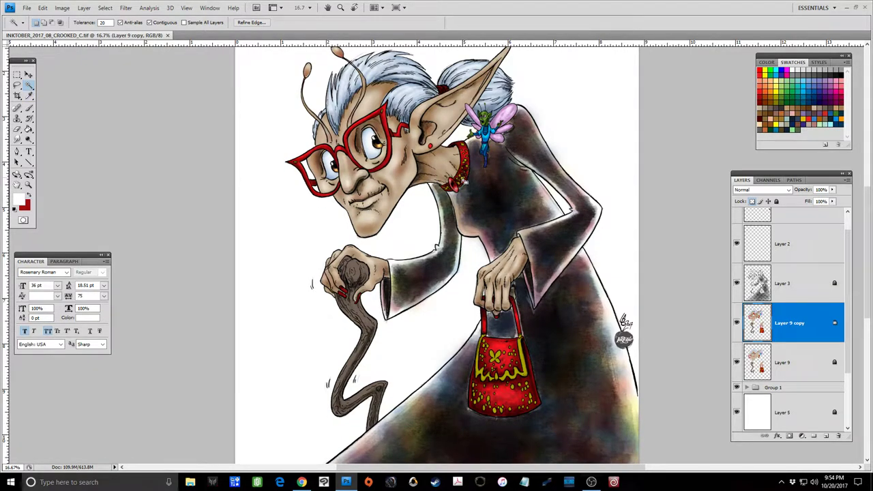
Step: Clear the Add-to-selection picks and step back to undo the handbag pattern change
{"action": "left_click", "coordinate": [44, 23]}
{"action": "left_click", "coordinate": [106, 7]}
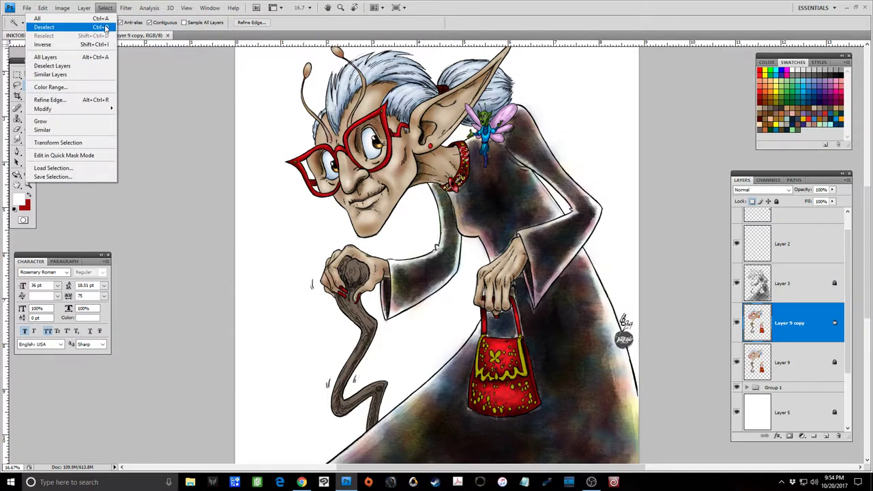
{"action": "left_click", "coordinate": [107, 25]}
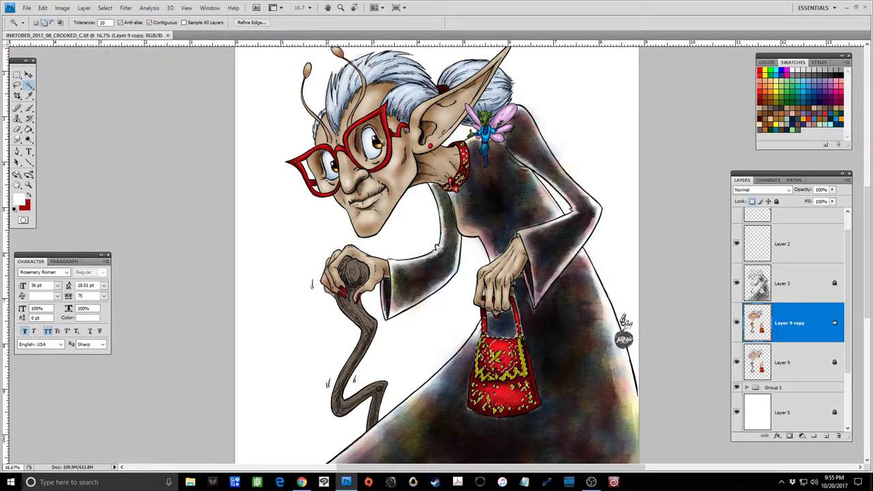
{"action": "left_click", "coordinate": [44, 8]}
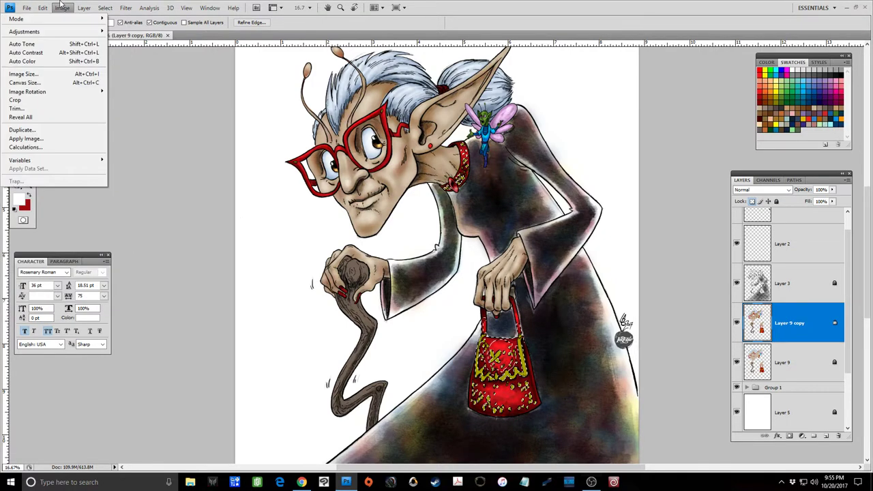
{"action": "left_click", "coordinate": [43, 37]}
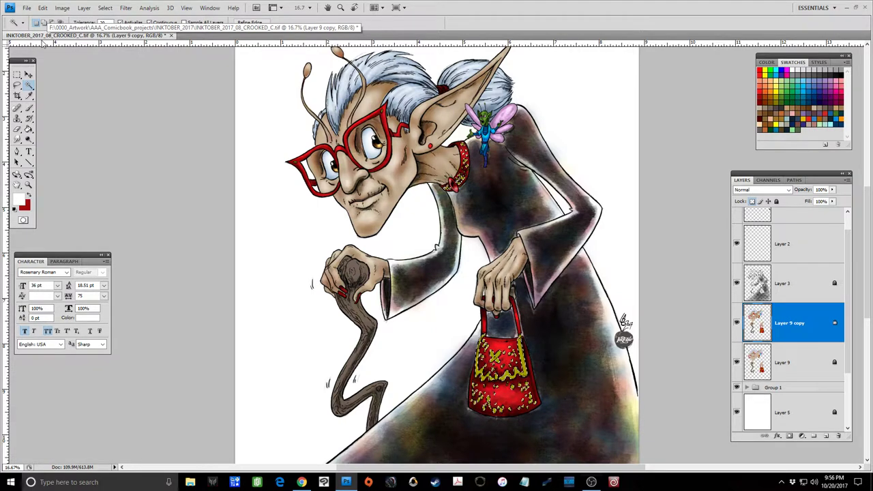
{"action": "left_click", "coordinate": [28, 109]}
Step: Load olive green on a Screen brush at 15% opacity and size 150
{"action": "left_click", "coordinate": [765, 102]}
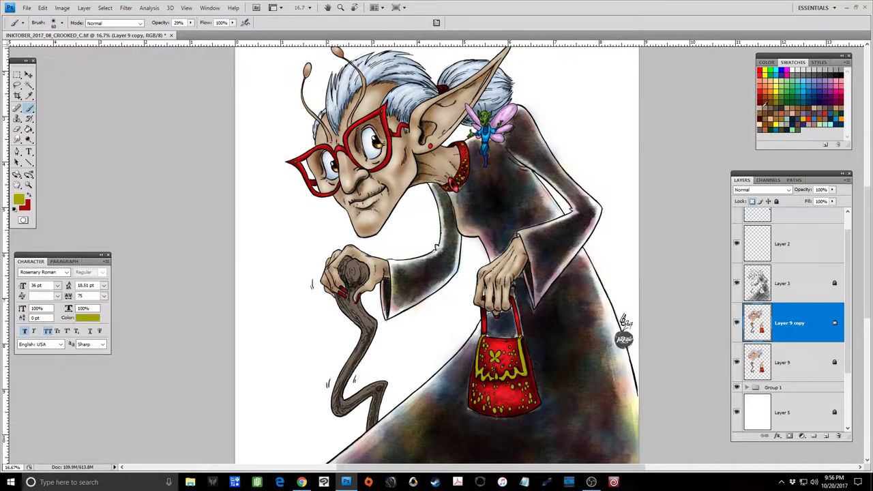
{"action": "left_click", "coordinate": [112, 23]}
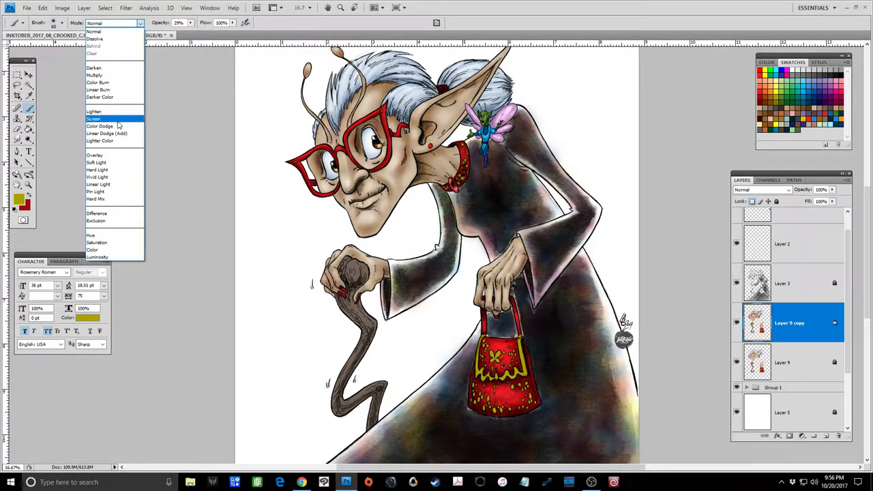
{"action": "left_click", "coordinate": [91, 126]}
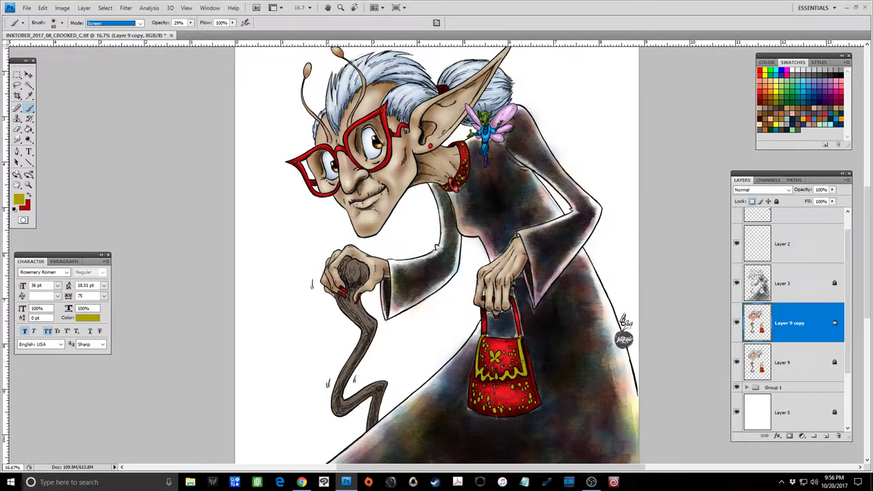
{"action": "left_click", "coordinate": [191, 23]}
{"action": "left_click_drag", "start_coordinate": [190, 33], "coordinate": [184, 32]}
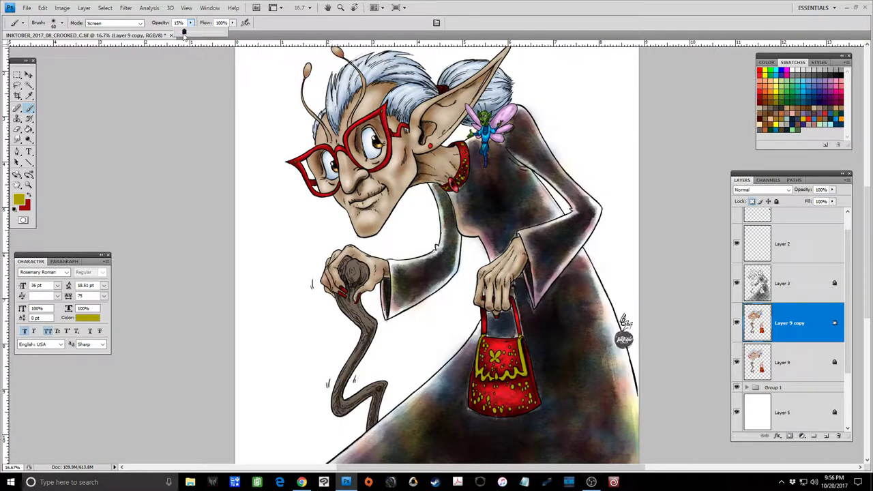
{"action": "key", "text": "bracketright"}
{"action": "key", "text": "bracketright"}
{"action": "key", "text": "bracketright"}
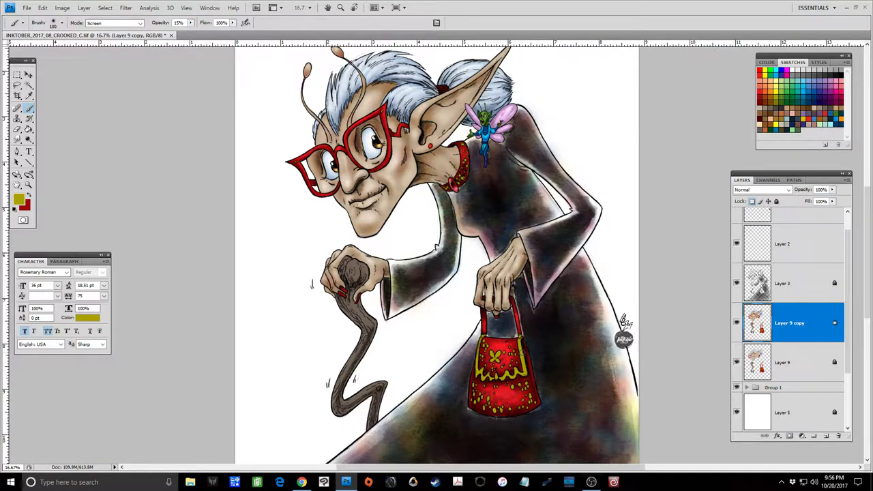
Step: Dab faint olive lightening around the red purse with 150–250 brush sizes
{"action": "left_click", "coordinate": [519, 348]}
{"action": "left_click", "coordinate": [522, 367]}
{"action": "left_click", "coordinate": [497, 357]}
{"action": "key", "text": "bracketright"}
{"action": "key", "text": "bracketright"}
{"action": "key", "text": "bracketright"}
{"action": "key", "text": "bracketright"}
{"action": "key", "text": "bracketright"}
{"action": "key", "text": "bracketright"}
{"action": "left_click", "coordinate": [504, 375]}
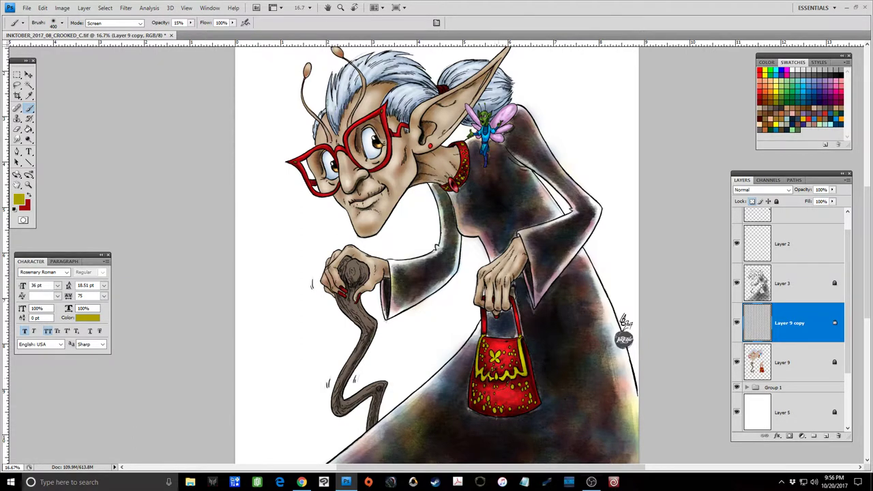
{"action": "left_click", "coordinate": [515, 377]}
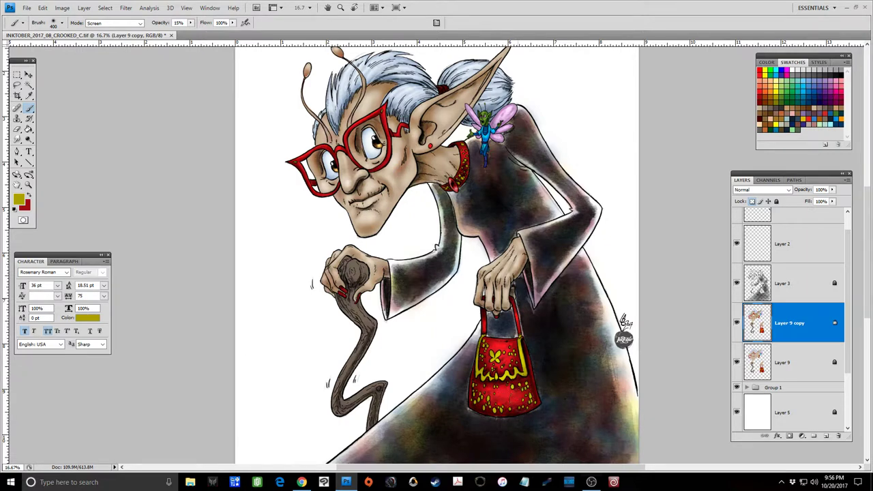
{"action": "left_click", "coordinate": [517, 375]}
{"action": "key", "text": "bracketleft"}
{"action": "key", "text": "bracketleft"}
{"action": "key", "text": "bracketleft"}
{"action": "key", "text": "bracketleft"}
{"action": "left_click", "coordinate": [487, 349]}
{"action": "left_click", "coordinate": [523, 356]}
{"action": "left_click", "coordinate": [140, 23]}
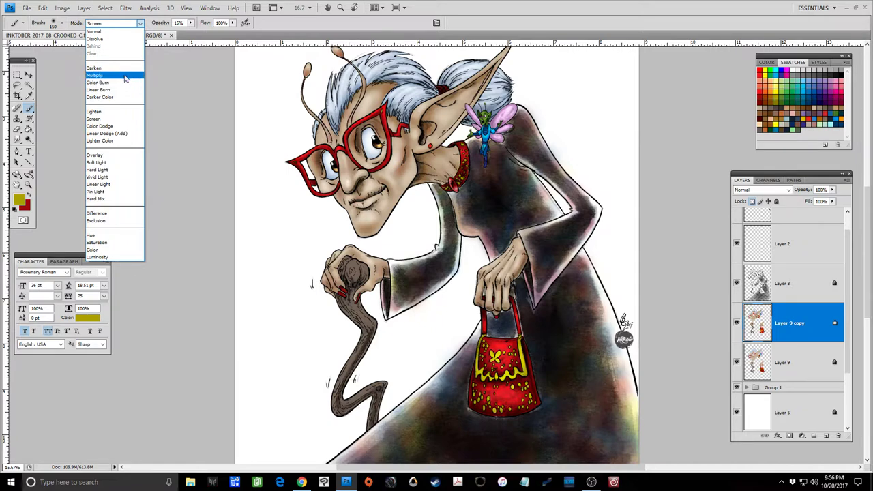
Step: Darken patches of the red handbag with faint Multiply dabs at brush sizes 250 and 125
{"action": "left_click", "coordinate": [125, 78]}
{"action": "left_click", "coordinate": [483, 376]}
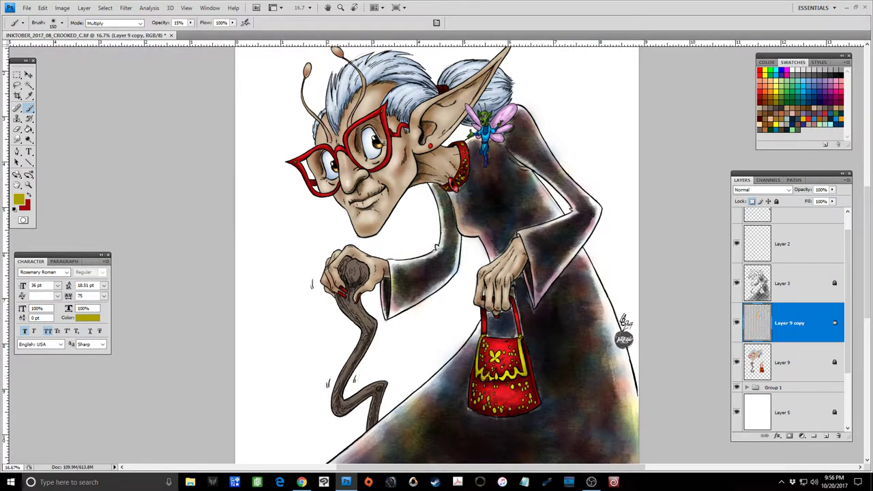
{"action": "key", "text": "bracketright"}
{"action": "key", "text": "bracketright"}
{"action": "key", "text": "bracketright"}
{"action": "left_click_drag", "start_coordinate": [472, 399], "coordinate": [474, 401]}
{"action": "left_click", "coordinate": [515, 411]}
{"action": "left_click", "coordinate": [522, 414]}
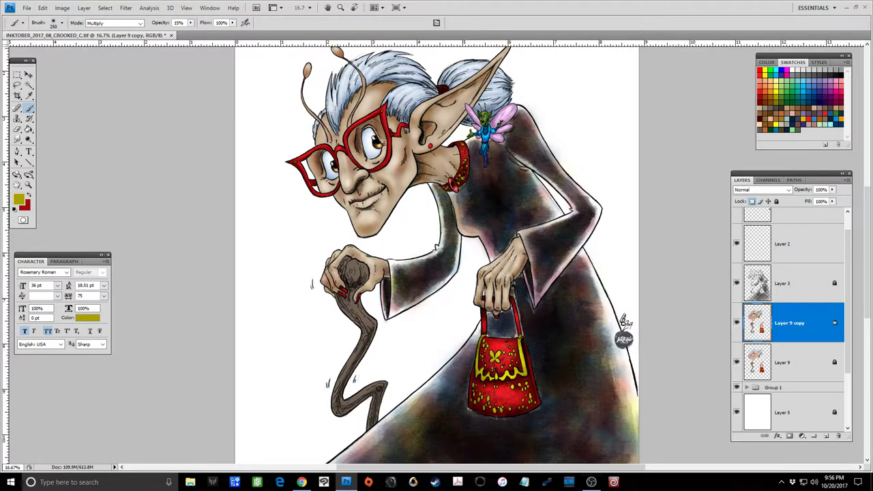
{"action": "key", "text": "bracketleft"}
{"action": "key", "text": "bracketleft"}
{"action": "key", "text": "bracketleft"}
{"action": "left_click", "coordinate": [504, 379]}
{"action": "left_click", "coordinate": [501, 379]}
{"action": "left_click", "coordinate": [524, 343]}
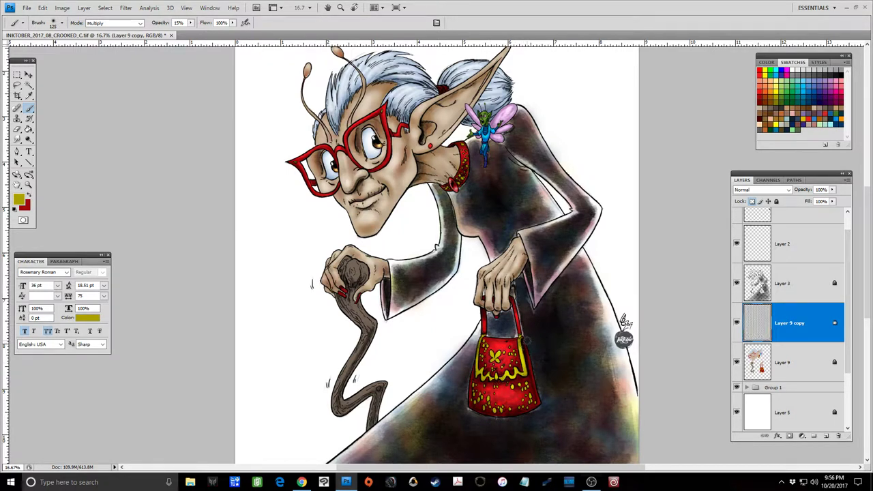
{"action": "left_click", "coordinate": [518, 371]}
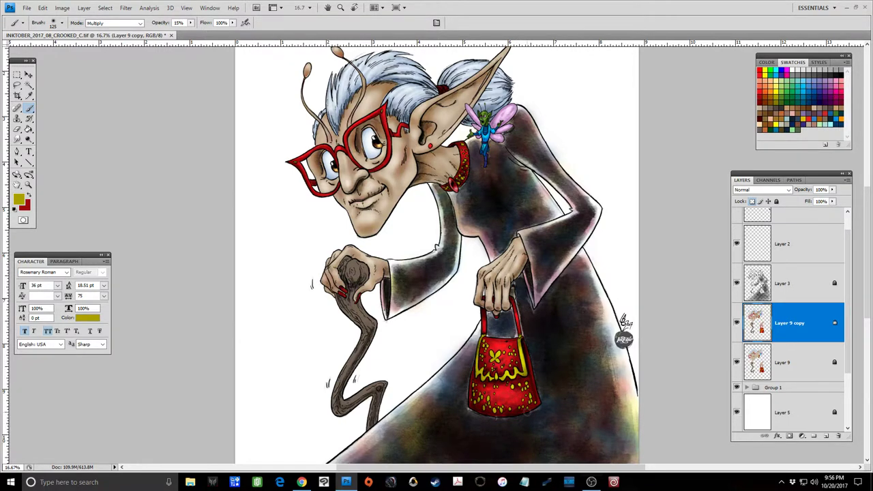
Step: Lighten parts of the handbag again with faint Screen-mode strokes using a smaller brush
{"action": "left_click", "coordinate": [137, 23]}
{"action": "left_click", "coordinate": [96, 119]}
{"action": "left_click_drag", "start_coordinate": [496, 356], "coordinate": [495, 371]}
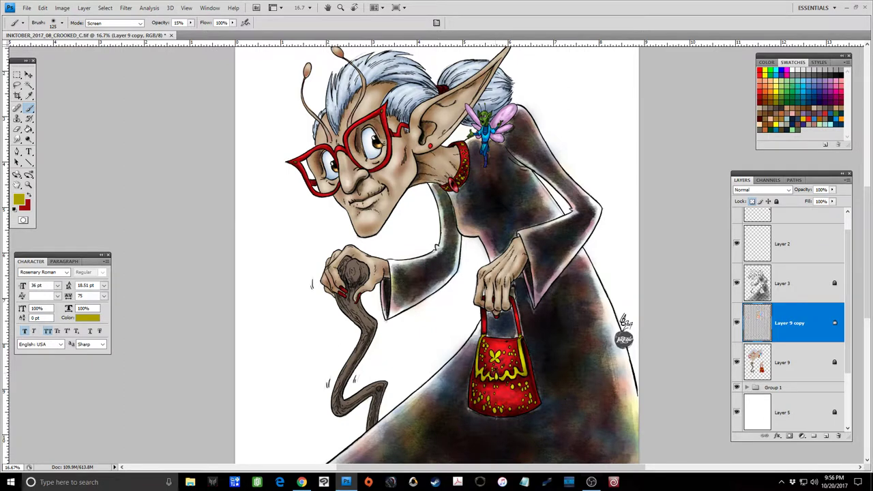
{"action": "key", "text": "bracketleft"}
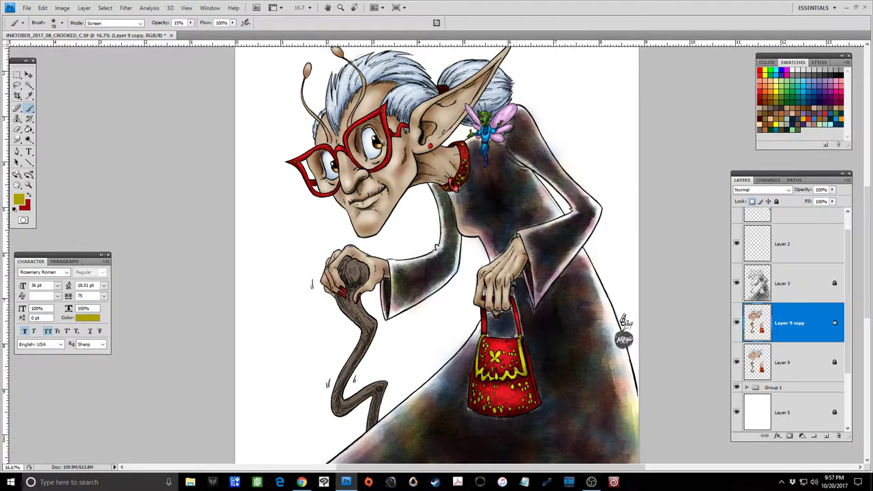
{"action": "left_click", "coordinate": [515, 370]}
{"action": "left_click", "coordinate": [140, 23]}
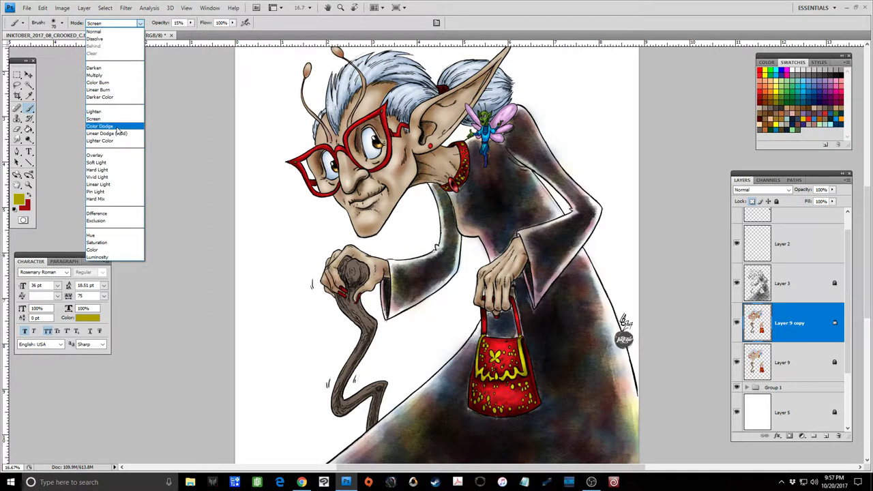
Step: Brighten spots on the bag and near the neck with faint Color Dodge dabs
{"action": "left_click", "coordinate": [116, 127]}
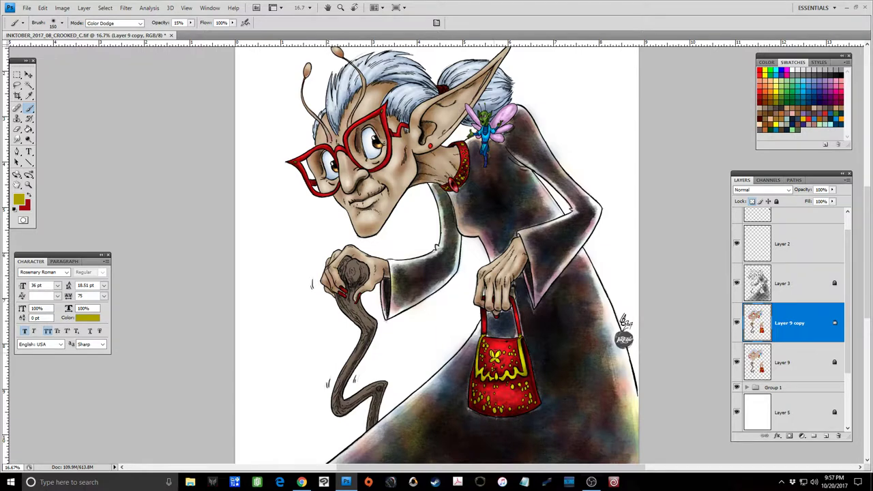
{"action": "left_click", "coordinate": [496, 352]}
{"action": "left_click_drag", "start_coordinate": [496, 356], "coordinate": [506, 378]}
{"action": "left_click", "coordinate": [502, 409]}
{"action": "left_click", "coordinate": [517, 412]}
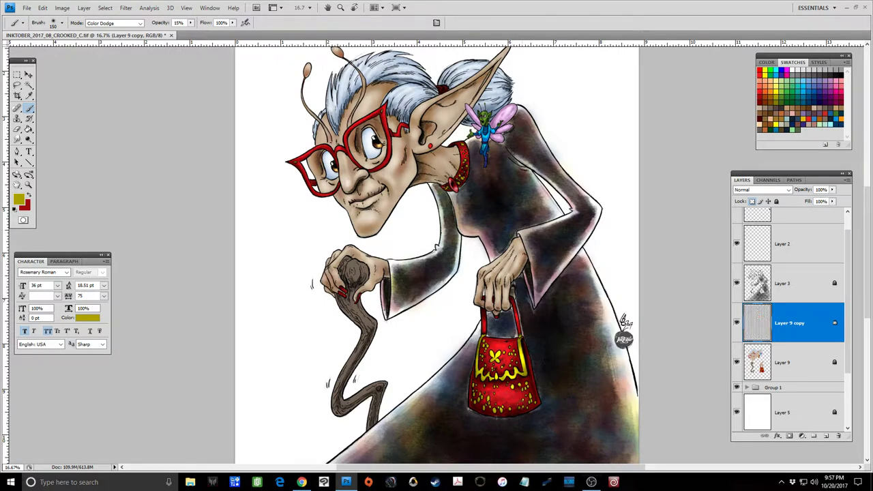
{"action": "left_click", "coordinate": [463, 171]}
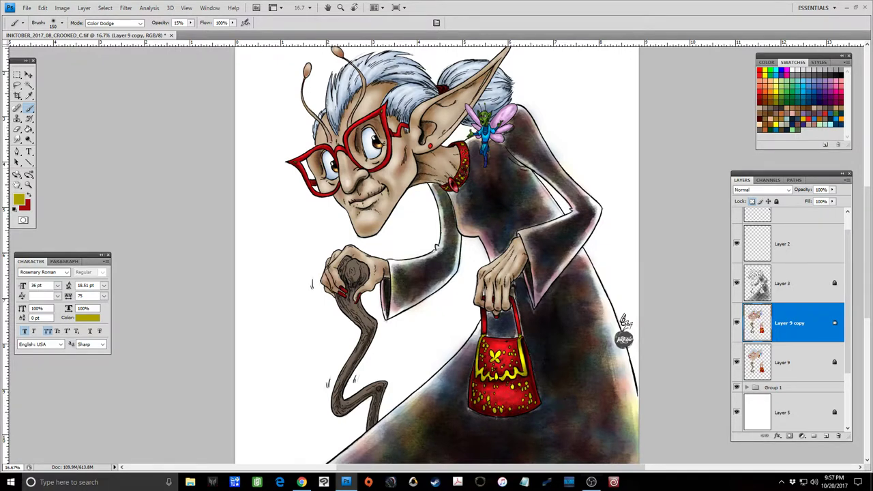
{"action": "left_click", "coordinate": [465, 165]}
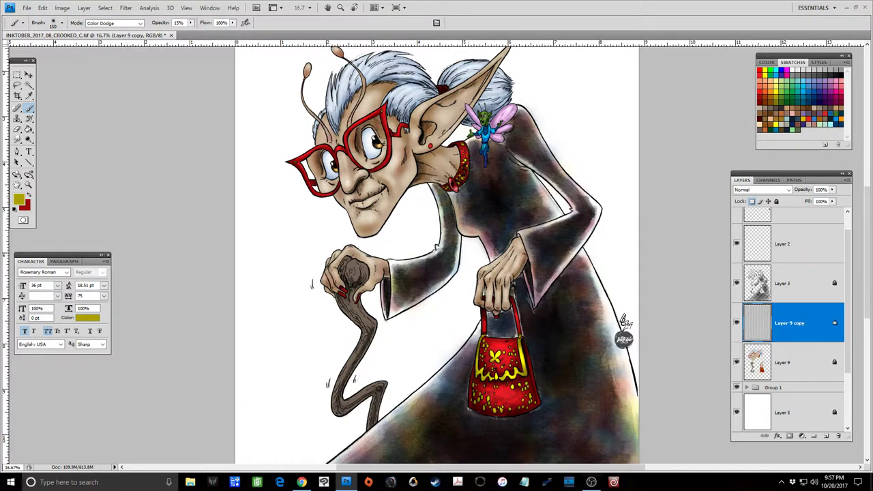
{"action": "key", "text": "bracketleft"}
{"action": "key", "text": "bracketleft"}
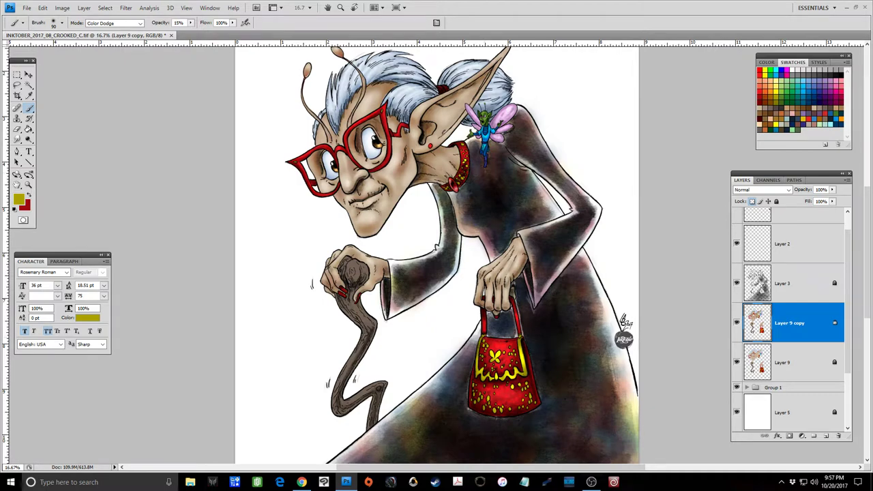
{"action": "left_click", "coordinate": [523, 336]}
{"action": "left_click", "coordinate": [522, 336]}
{"action": "left_click", "coordinate": [523, 335]}
Step: Magic Wand the cane, deselect it, and sample the cane's brown with the Eyedropper
{"action": "left_click", "coordinate": [28, 84]}
{"action": "left_click", "coordinate": [356, 361]}
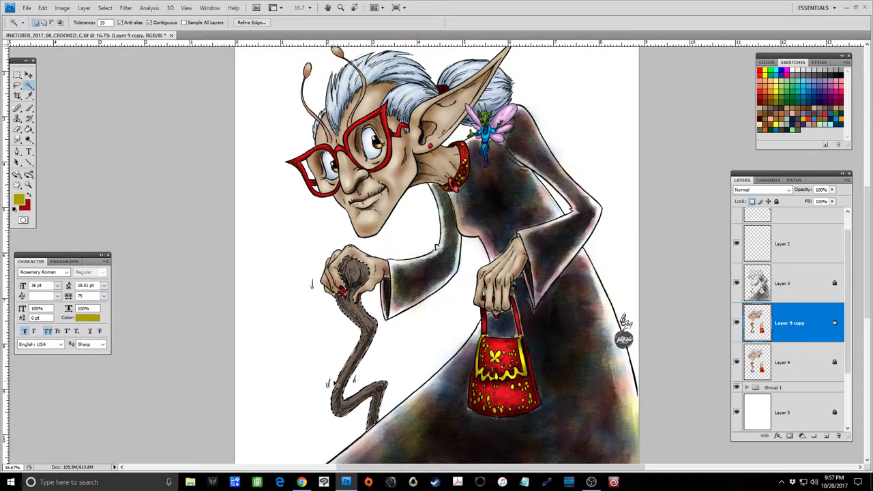
{"action": "key", "text": "ctrl+d"}
{"action": "left_click", "coordinate": [28, 96]}
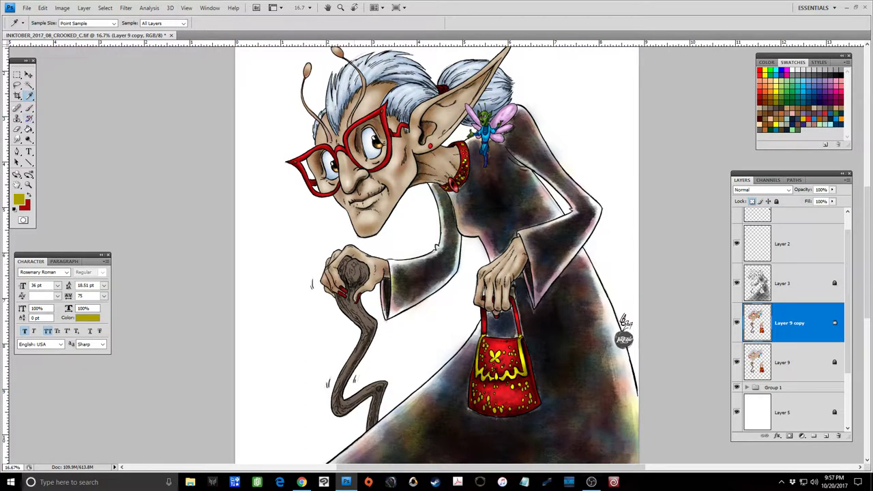
{"action": "left_click", "coordinate": [339, 270]}
{"action": "left_click", "coordinate": [29, 108]}
Step: Lighten the cane's knob with the brown brush in Screen mode at size 150
{"action": "left_click", "coordinate": [140, 23]}
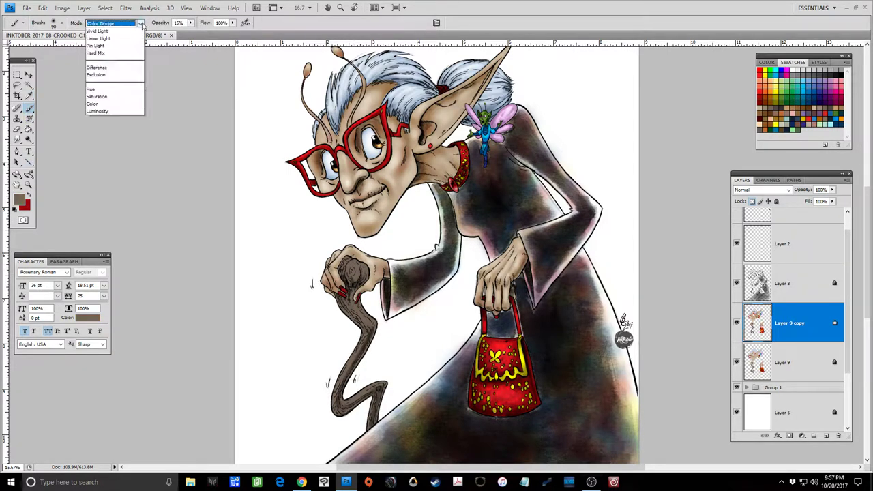
{"action": "left_click", "coordinate": [122, 122]}
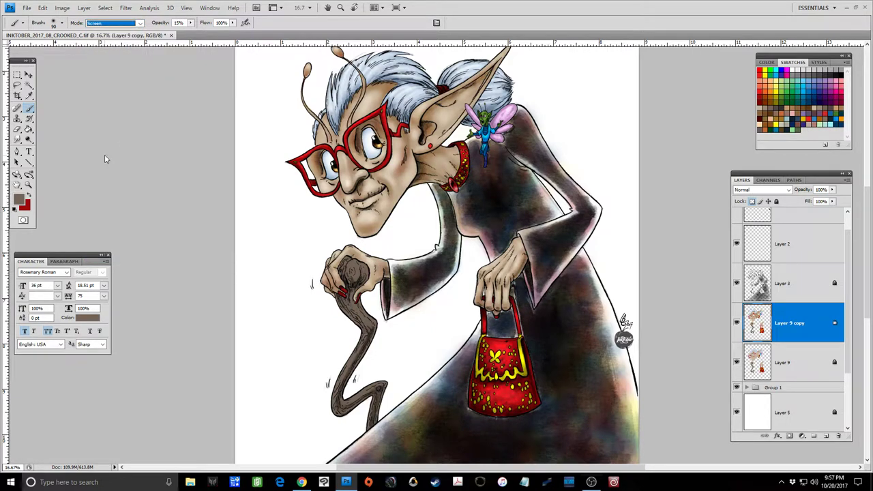
{"action": "left_click", "coordinate": [355, 267]}
{"action": "key", "text": "bracketright"}
{"action": "key", "text": "bracketright"}
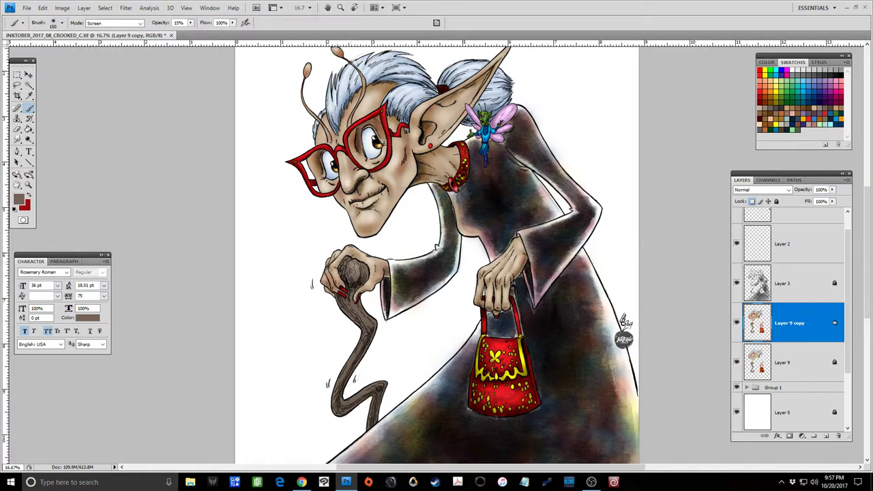
{"action": "left_click", "coordinate": [350, 266]}
{"action": "key", "text": "bracketleft"}
{"action": "key", "text": "bracketleft"}
{"action": "key", "text": "bracketleft"}
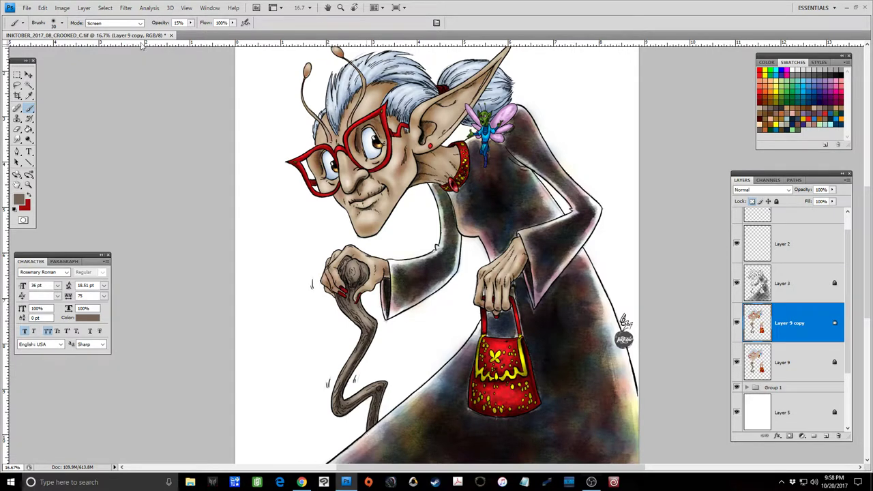
Step: Darken the cane from top to bottom with brown Multiply strokes at brush size 35
{"action": "left_click", "coordinate": [140, 23]}
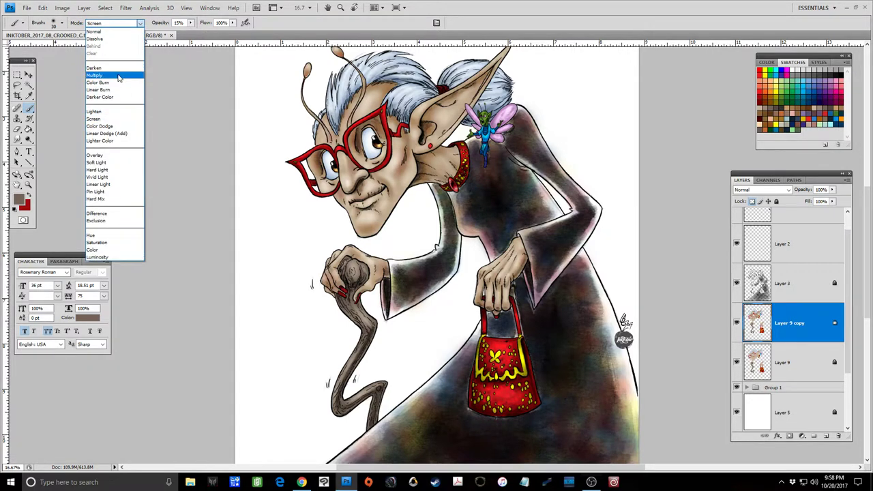
{"action": "left_click", "coordinate": [118, 76]}
{"action": "key", "text": "bracketright"}
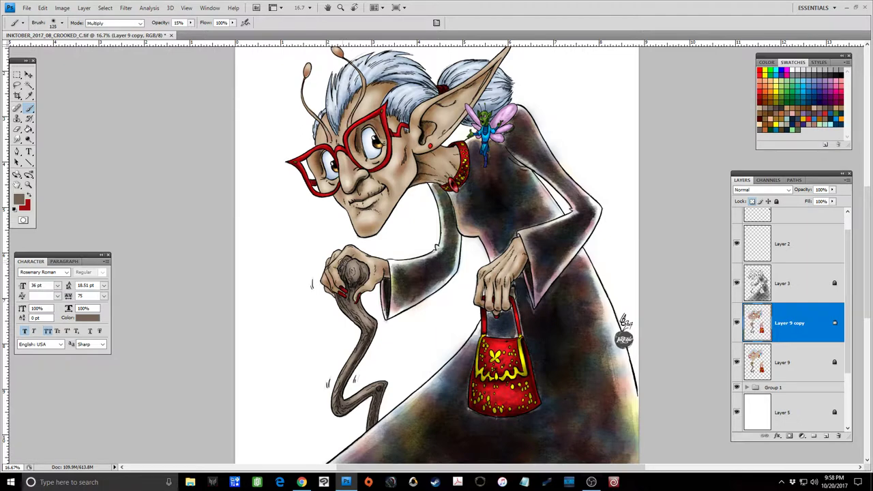
{"action": "left_click_drag", "start_coordinate": [343, 263], "coordinate": [354, 291]}
{"action": "left_click_drag", "start_coordinate": [353, 322], "coordinate": [361, 327]}
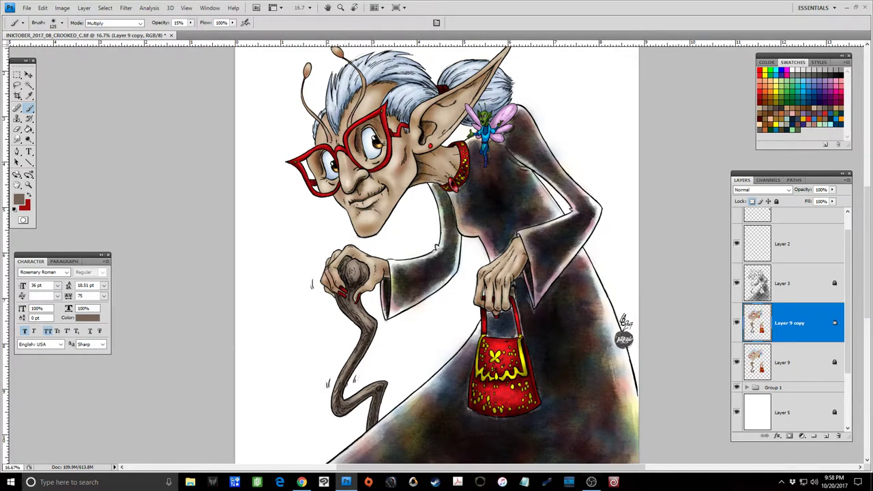
{"action": "left_click_drag", "start_coordinate": [344, 384], "coordinate": [342, 402]}
{"action": "left_click_drag", "start_coordinate": [371, 431], "coordinate": [372, 444]}
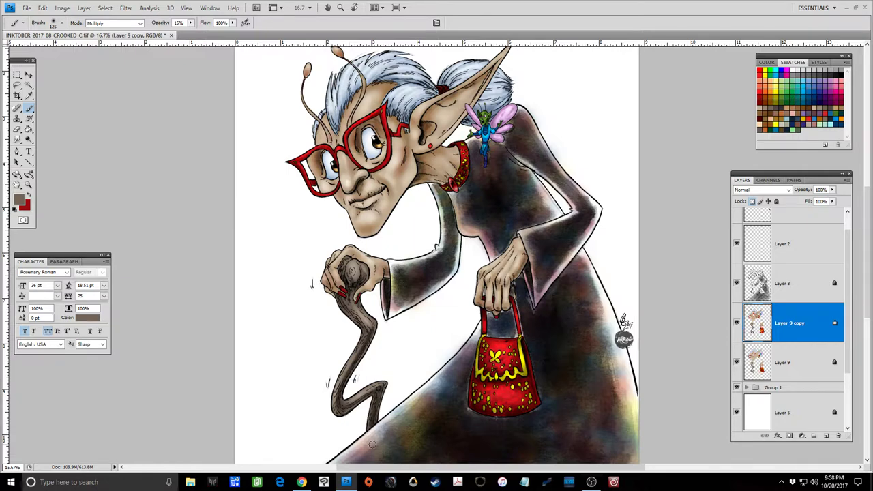
Step: Save the illustration and fit the whole canvas on screen
{"action": "left_click", "coordinate": [28, 8]}
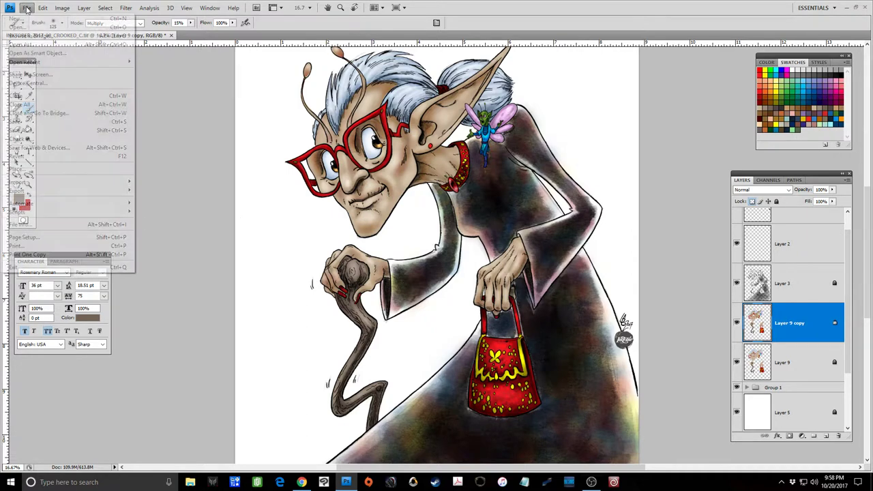
{"action": "left_click", "coordinate": [34, 123]}
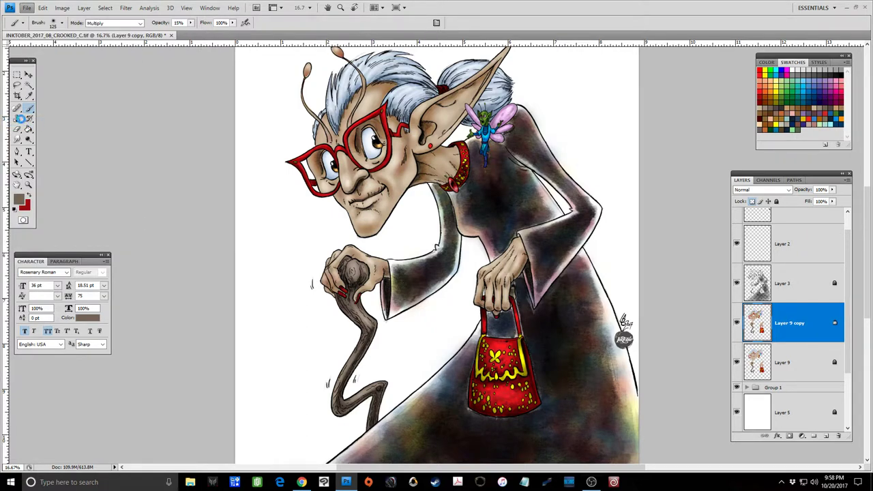
{"action": "left_click", "coordinate": [29, 186]}
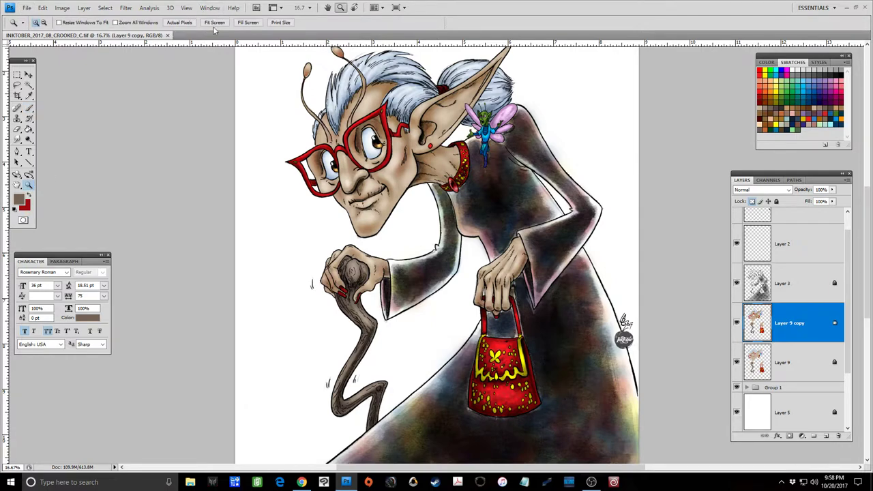
{"action": "left_click", "coordinate": [214, 23]}
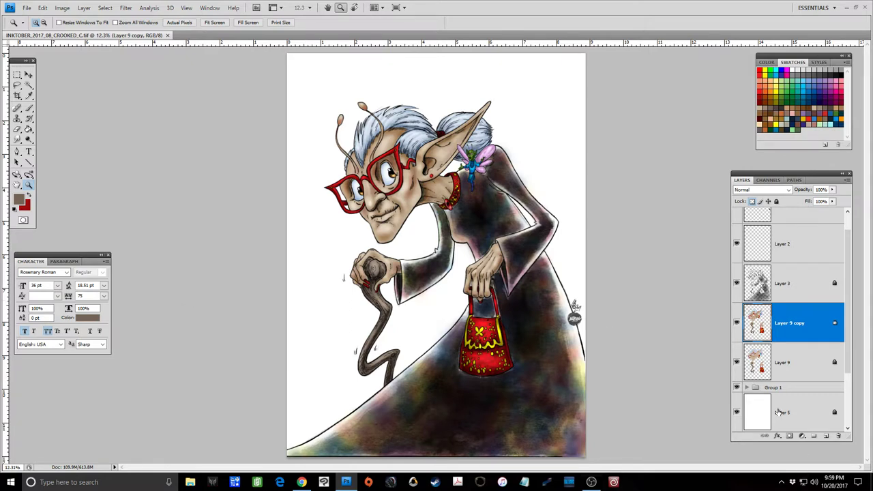
Step: Expand Group 1, select Layer 8, and zoom in on the red handbag
{"action": "left_click", "coordinate": [748, 388]}
{"action": "left_click", "coordinate": [747, 387]}
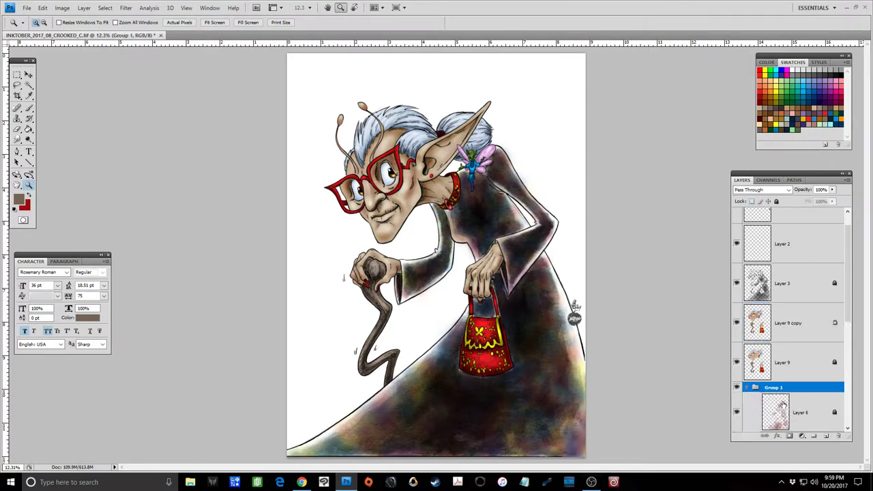
{"action": "left_click", "coordinate": [773, 427]}
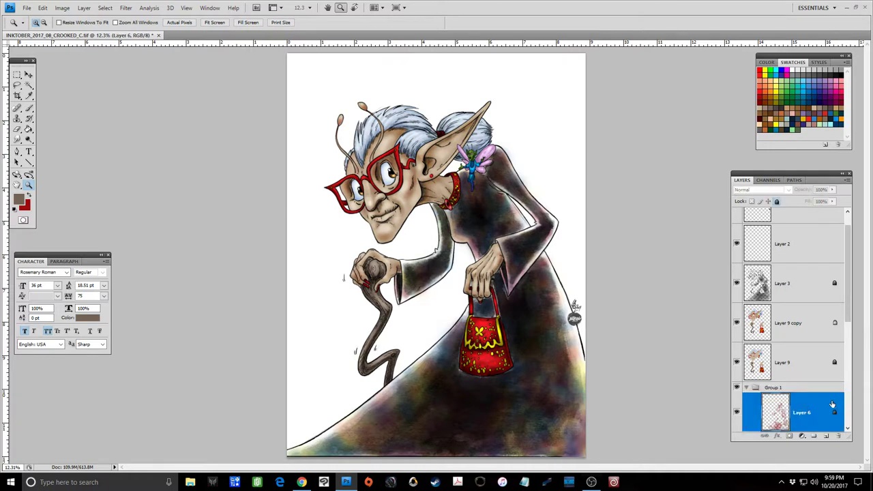
{"action": "scroll", "coordinate": [819, 402], "scroll_direction": "down", "scroll_amount": 2}
{"action": "left_click", "coordinate": [796, 379]}
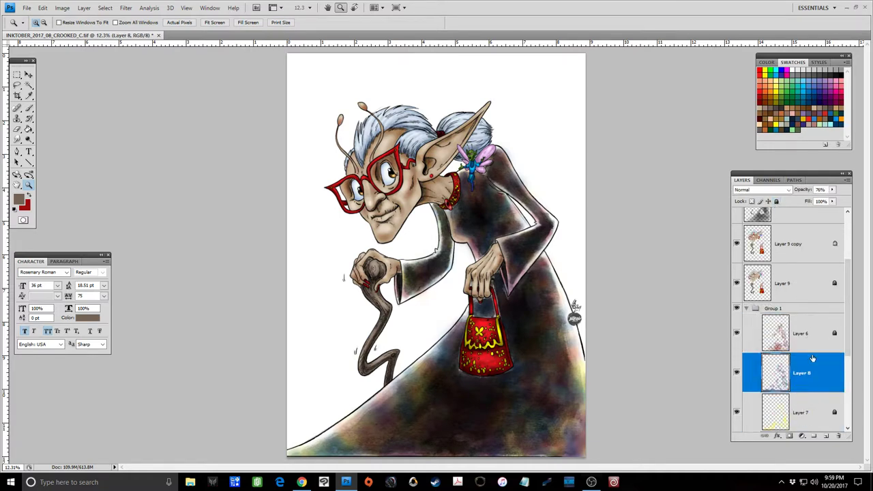
{"action": "left_click_drag", "start_coordinate": [489, 378], "coordinate": [494, 382]}
{"action": "left_click", "coordinate": [498, 385]}
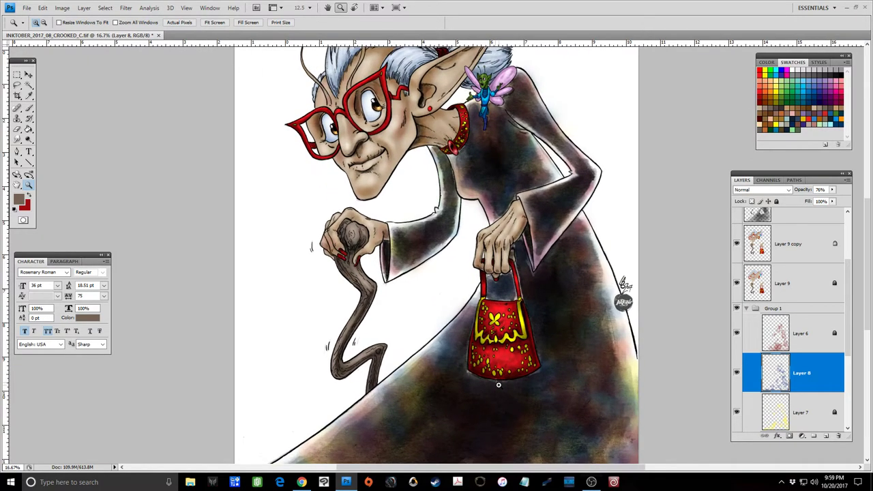
{"action": "left_click", "coordinate": [508, 388]}
Step: Set up a blue Normal-mode brush at size 50 and 100% opacity
{"action": "left_click", "coordinate": [512, 388]}
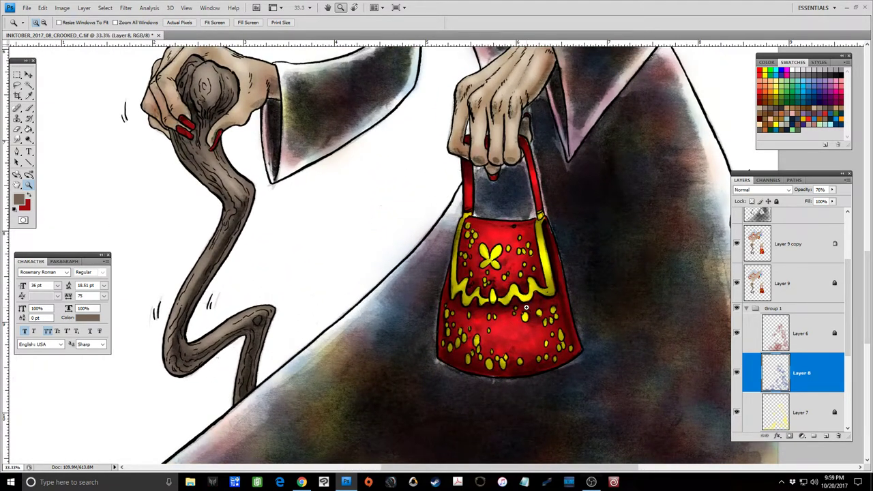
{"action": "left_click", "coordinate": [29, 109]}
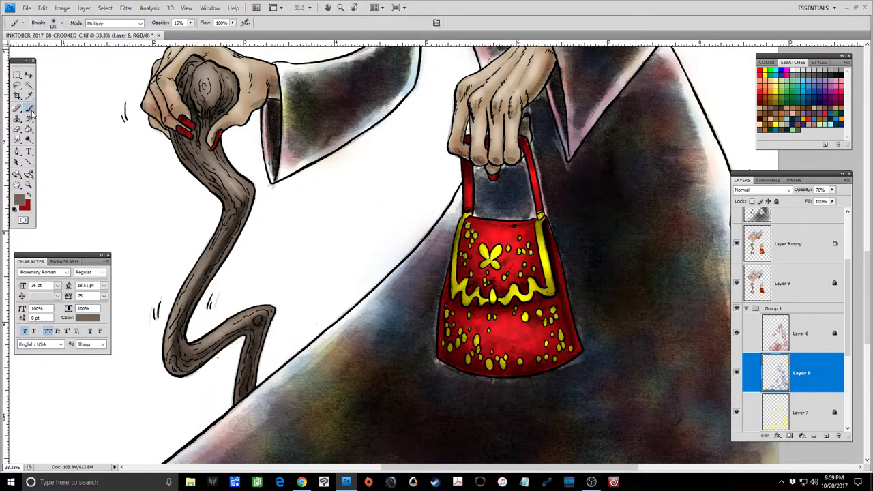
{"action": "left_click", "coordinate": [812, 95]}
{"action": "key", "text": "bracketleft"}
{"action": "key", "text": "bracketleft"}
{"action": "key", "text": "bracketleft"}
{"action": "left_click", "coordinate": [140, 23]}
{"action": "left_click", "coordinate": [102, 27]}
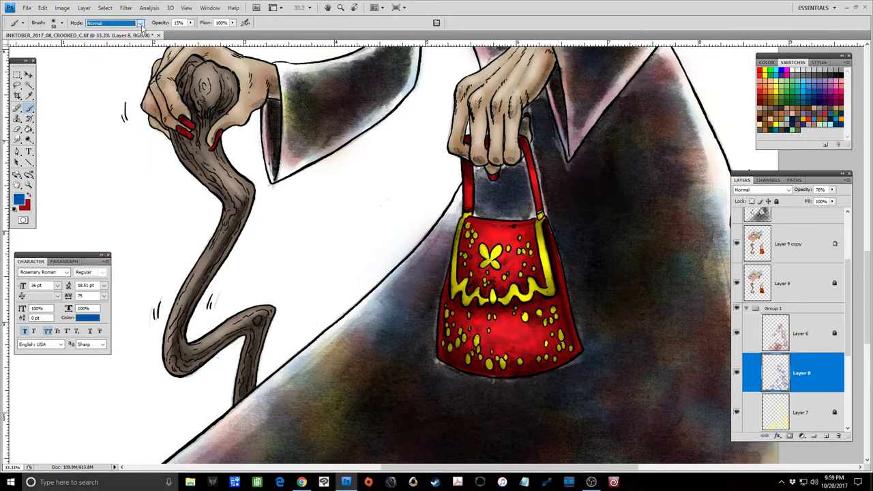
{"action": "left_click", "coordinate": [191, 22]}
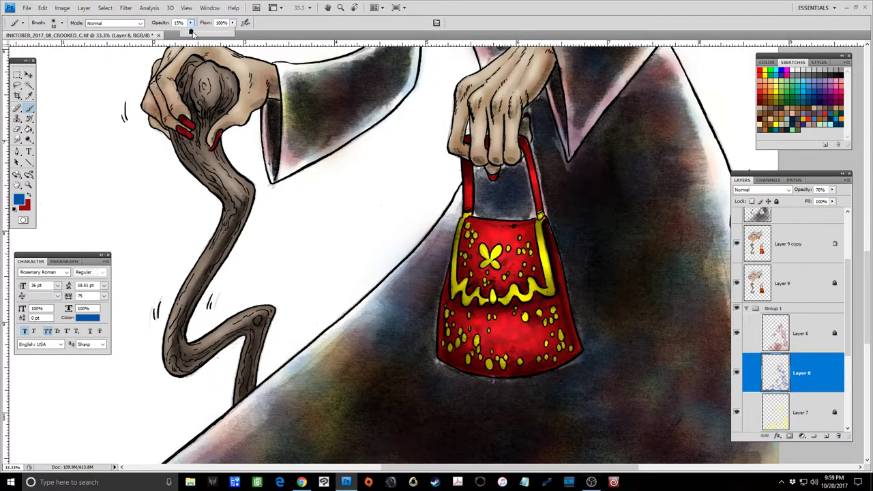
{"action": "left_click_drag", "start_coordinate": [309, 44], "coordinate": [312, 60]}
{"action": "key", "text": "Return"}
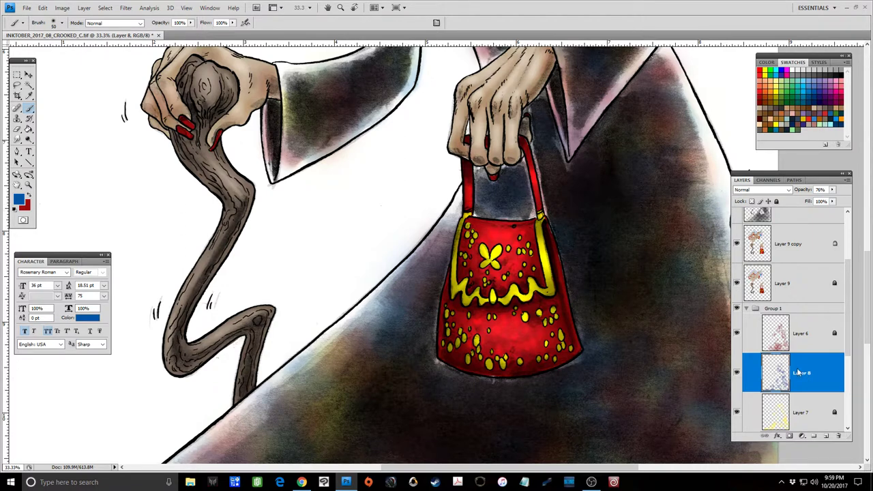
{"action": "left_click", "coordinate": [105, 8]}
{"action": "left_click", "coordinate": [105, 26]}
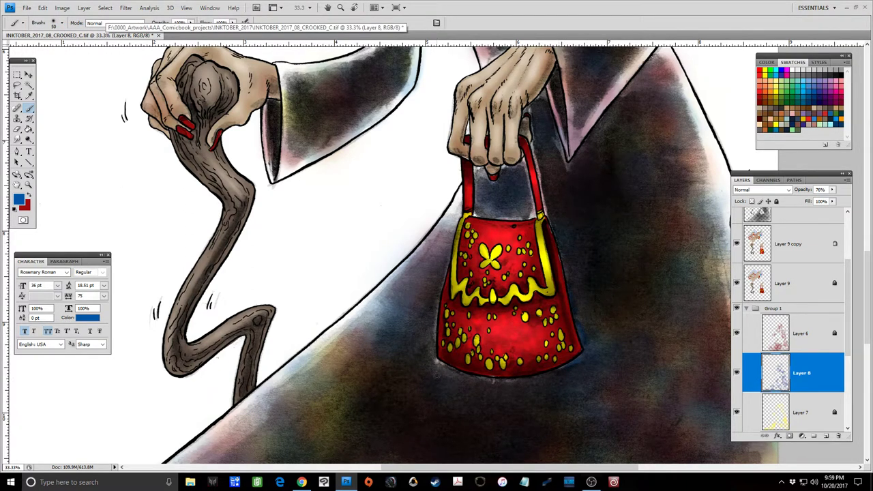
Step: Shade blue along the bag's bottom and left edges and the robe below it
{"action": "mouse_move", "coordinate": [434, 361]}
{"action": "left_mouse_down"}
{"action": "mouse_move", "coordinate": [497, 380]}
{"action": "mouse_move", "coordinate": [568, 363]}
{"action": "left_mouse_up"}
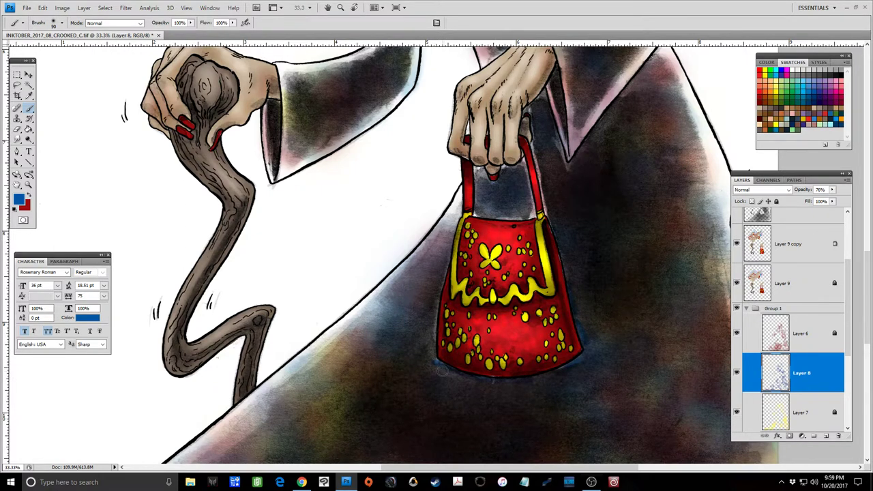
{"action": "key", "text": "bracketright"}
{"action": "key", "text": "bracketright"}
{"action": "key", "text": "bracketright"}
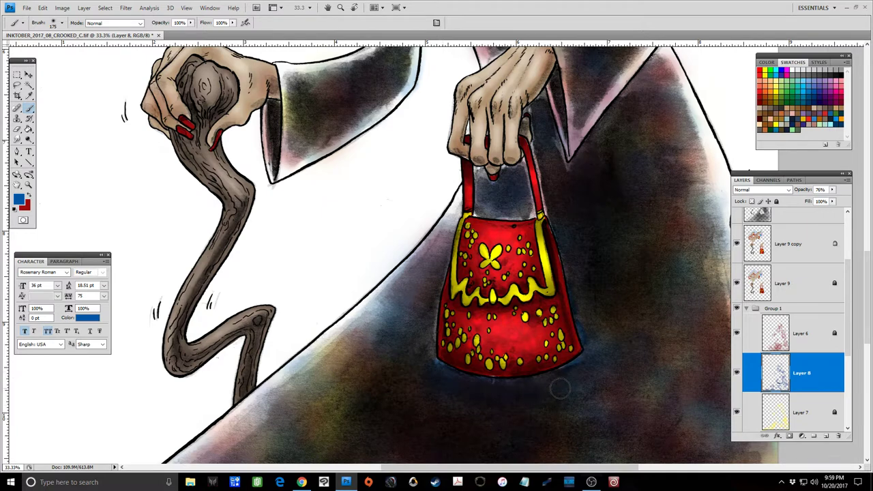
{"action": "left_click_drag", "start_coordinate": [529, 396], "coordinate": [578, 377]}
{"action": "key", "text": "bracketleft"}
{"action": "key", "text": "bracketleft"}
{"action": "key", "text": "bracketleft"}
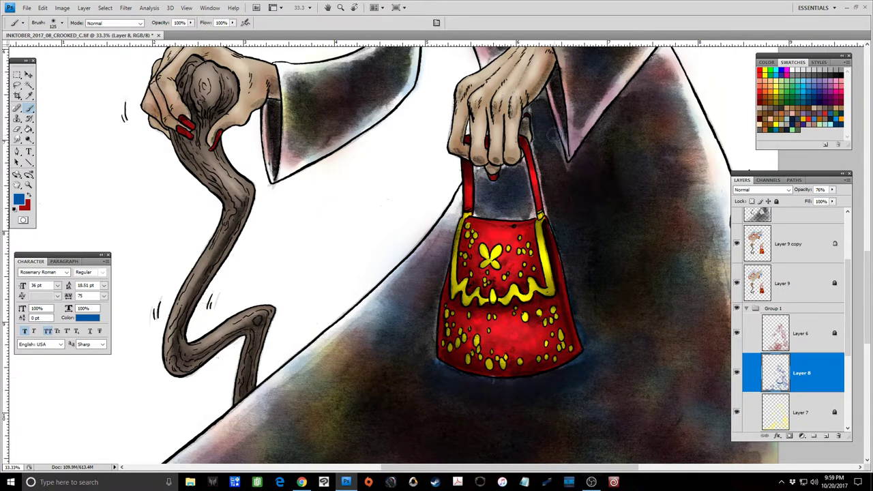
{"action": "left_click_drag", "start_coordinate": [435, 294], "coordinate": [404, 355]}
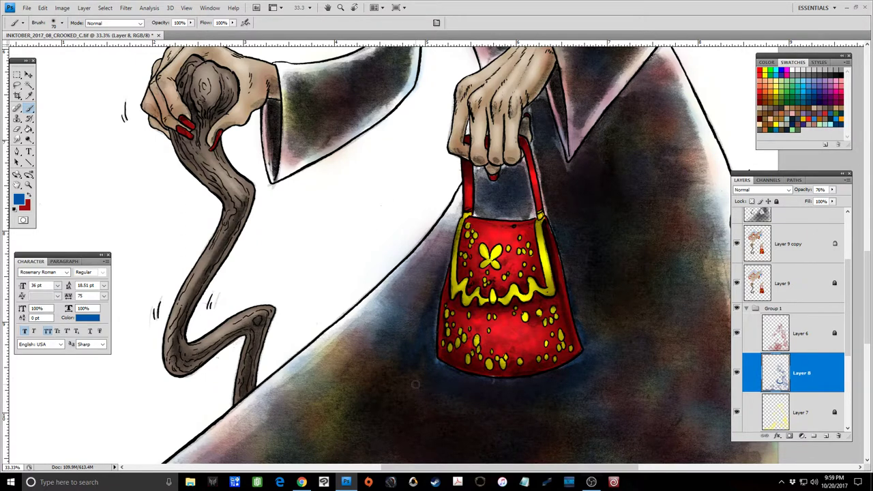
Step: At about 57% opacity, brush soft blue shading across the lower robe and bag handle
{"action": "left_click", "coordinate": [190, 23]}
{"action": "left_click_drag", "start_coordinate": [194, 33], "coordinate": [170, 33]}
{"action": "key", "text": "bracketright"}
{"action": "key", "text": "bracketright"}
{"action": "key", "text": "bracketright"}
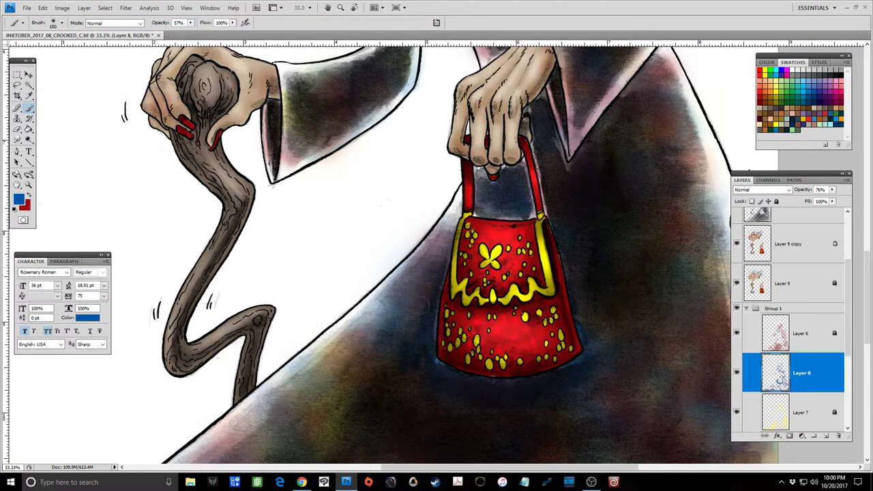
{"action": "left_click_drag", "start_coordinate": [432, 298], "coordinate": [399, 308]}
{"action": "left_click_drag", "start_coordinate": [389, 379], "coordinate": [587, 396]}
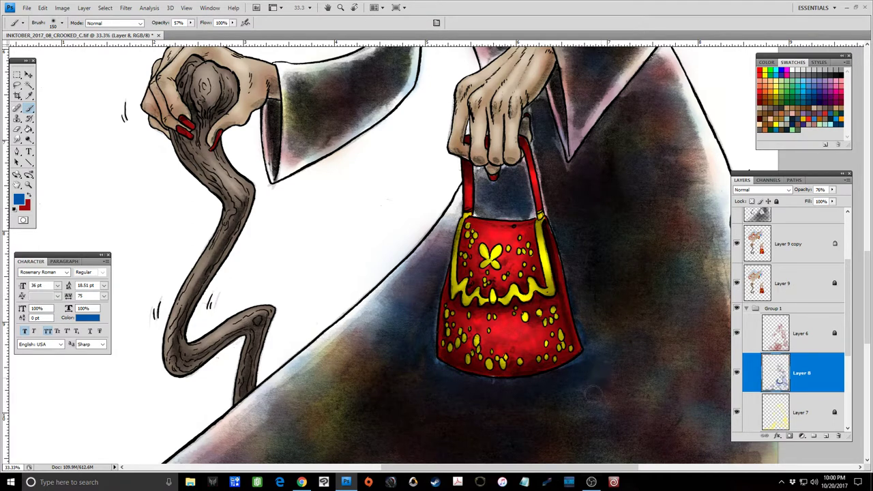
{"action": "left_click_drag", "start_coordinate": [571, 257], "coordinate": [568, 247]}
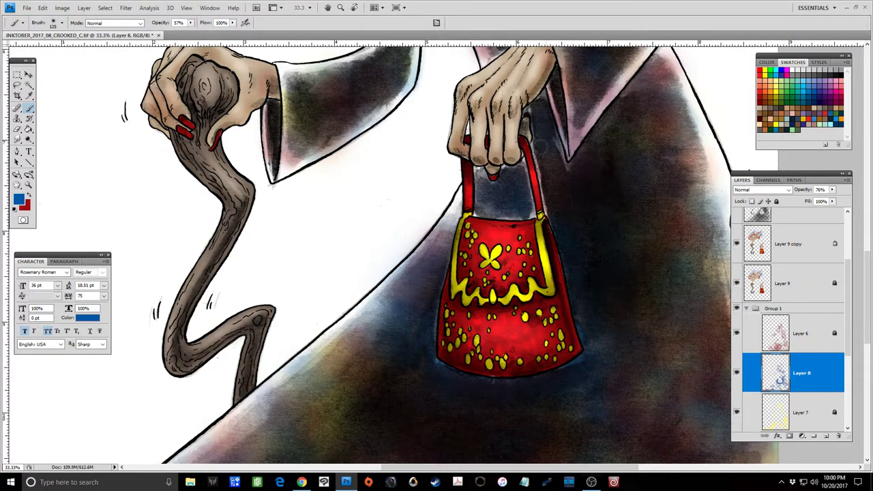
{"action": "key", "text": "bracketleft"}
{"action": "key", "text": "bracketleft"}
{"action": "key", "text": "bracketleft"}
{"action": "mouse_move", "coordinate": [529, 194]}
{"action": "left_mouse_down"}
{"action": "mouse_move", "coordinate": [535, 218]}
{"action": "mouse_move", "coordinate": [477, 170]}
{"action": "left_mouse_up"}
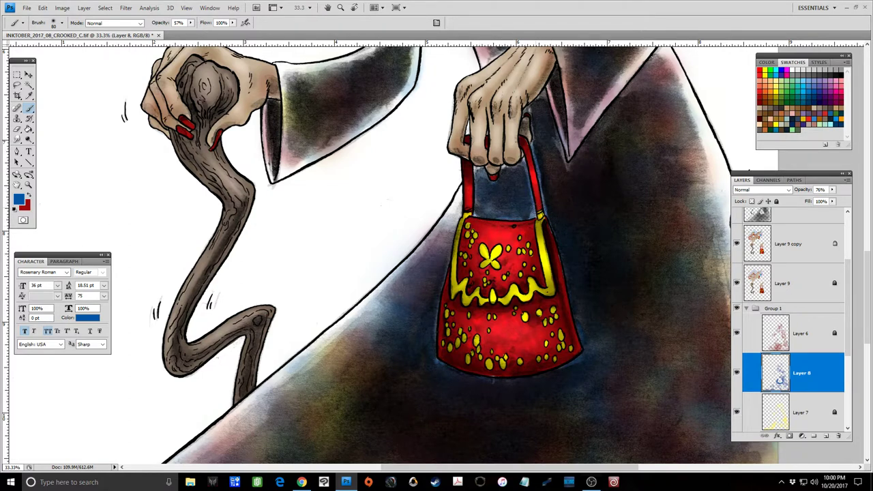
{"action": "left_click_drag", "start_coordinate": [536, 215], "coordinate": [539, 222]}
Step: Lock Layer 8 and brush a soft dark-red glow around the bag on Layer 6
{"action": "left_click", "coordinate": [776, 201]}
{"action": "left_click", "coordinate": [810, 332]}
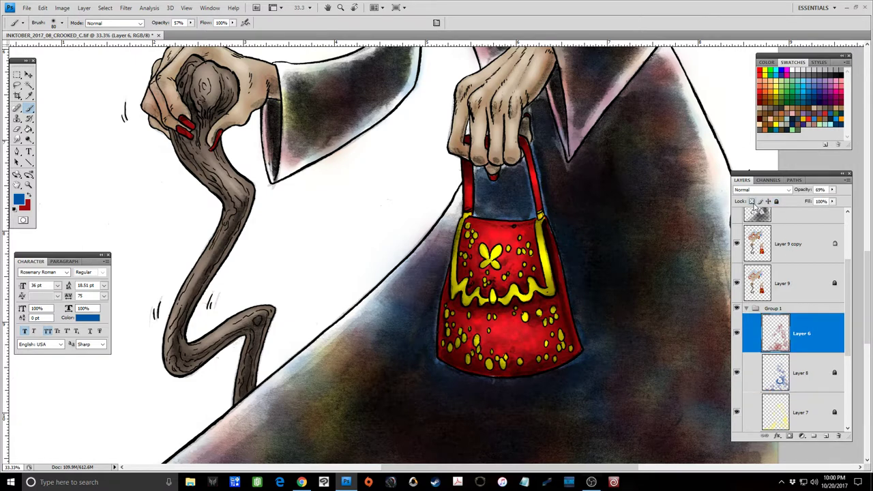
{"action": "left_click", "coordinate": [760, 98]}
{"action": "key", "text": "bracketright"}
{"action": "key", "text": "bracketright"}
{"action": "key", "text": "bracketright"}
{"action": "left_click_drag", "start_coordinate": [586, 320], "coordinate": [584, 364]}
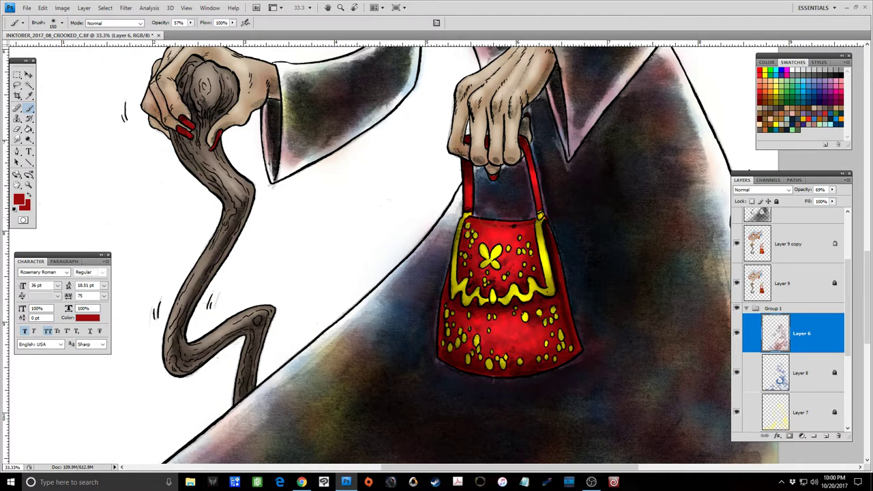
{"action": "left_click_drag", "start_coordinate": [481, 201], "coordinate": [494, 214]}
{"action": "left_click_drag", "start_coordinate": [429, 421], "coordinate": [438, 358]}
Step: Zoom out from the handbag to view the whole illustration
{"action": "key", "text": "z"}
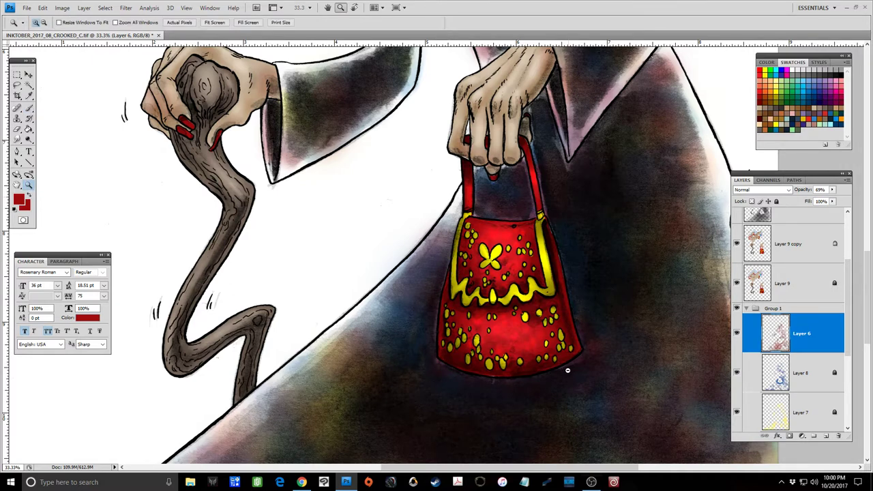
{"action": "left_click", "coordinate": [575, 397], "text": "alt"}
{"action": "left_click", "coordinate": [577, 406], "text": "alt"}
{"action": "left_click", "coordinate": [584, 416], "text": "alt"}
{"action": "left_click", "coordinate": [584, 420], "text": "alt"}
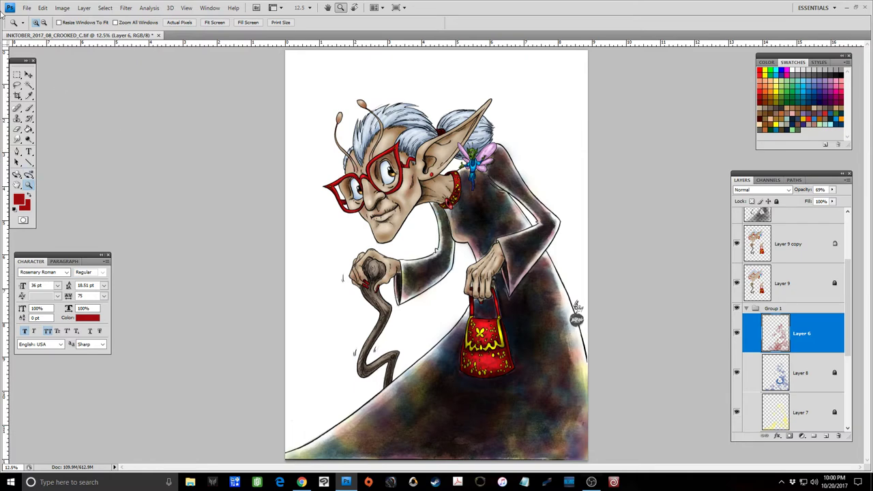
Step: Save the shaded elf illustration with File > Save
{"action": "left_click", "coordinate": [28, 10]}
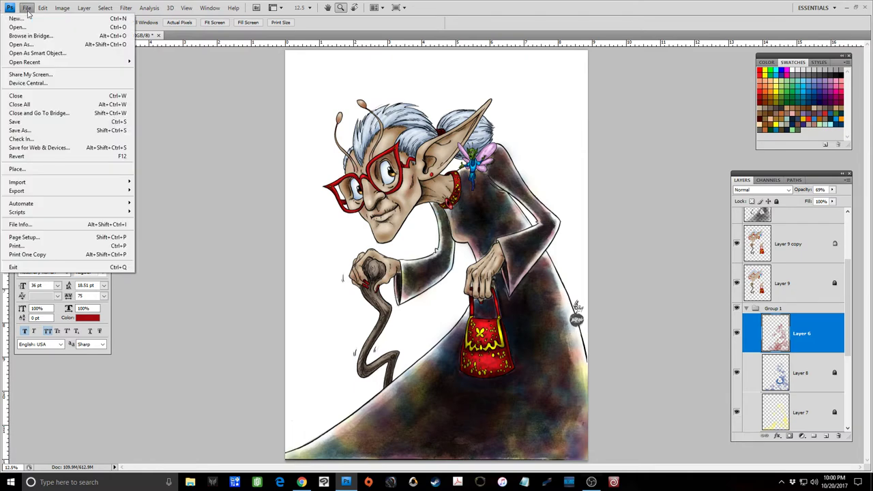
{"action": "left_click", "coordinate": [21, 122]}
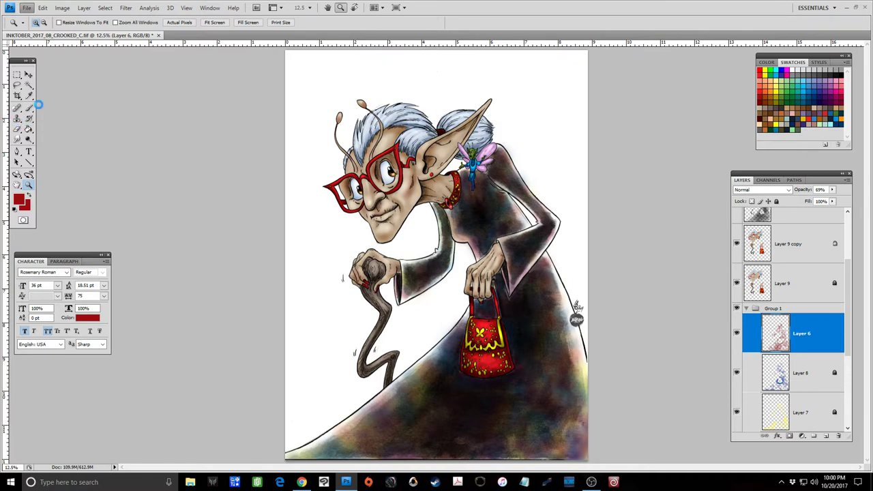